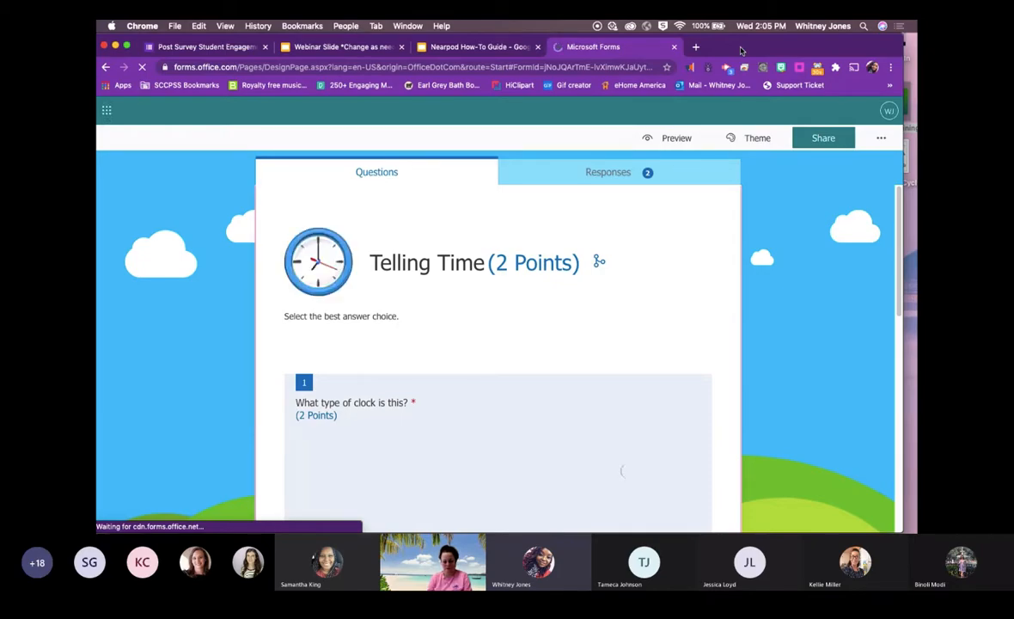
Review both questions of the Telling Time quiz, including the clock image, the embedded video and the marked correct answers.
left_click_drag(739, 46, 747, 46)
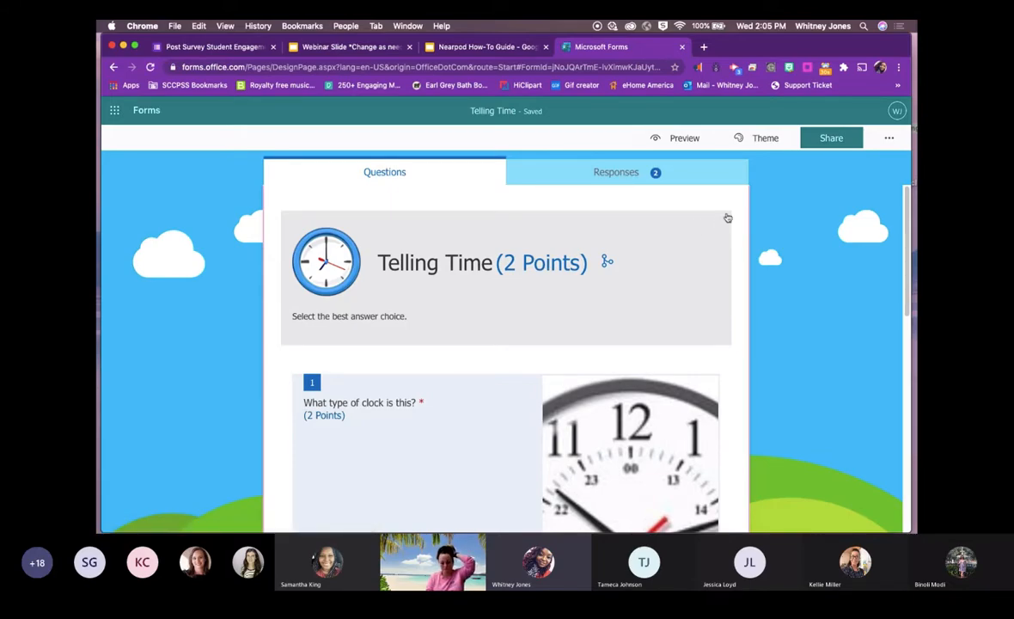
scroll(762, 226, "down", 1)
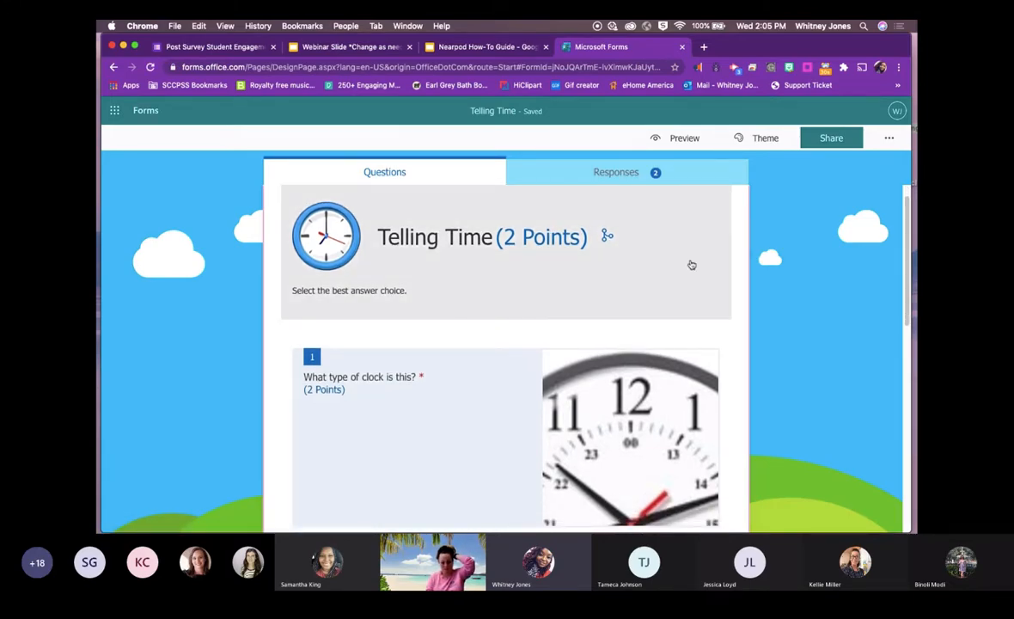
scroll(670, 253, "down", 1)
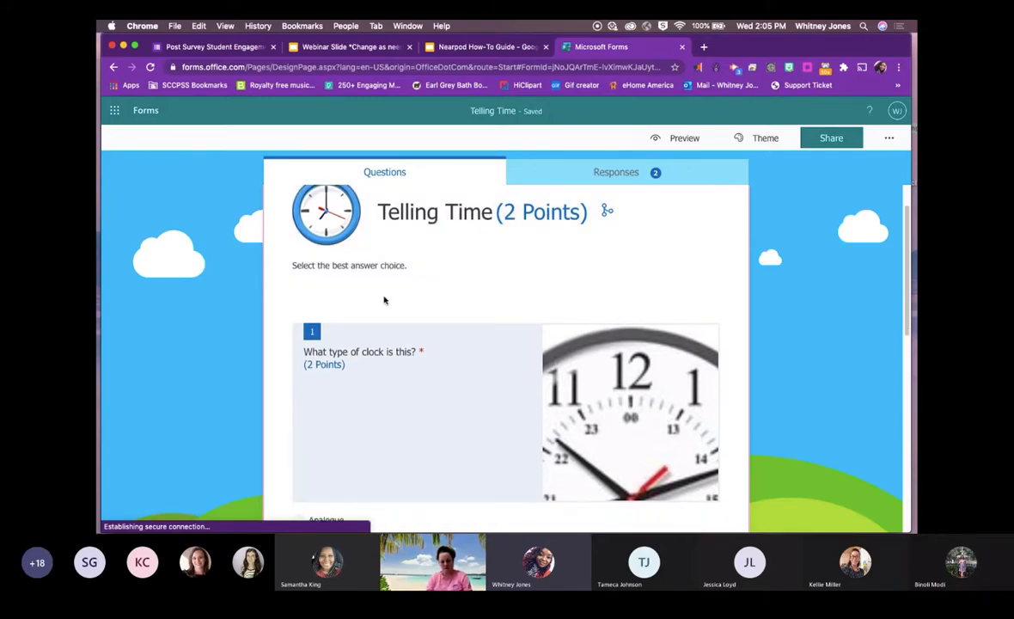
scroll(559, 240, "up", 1)
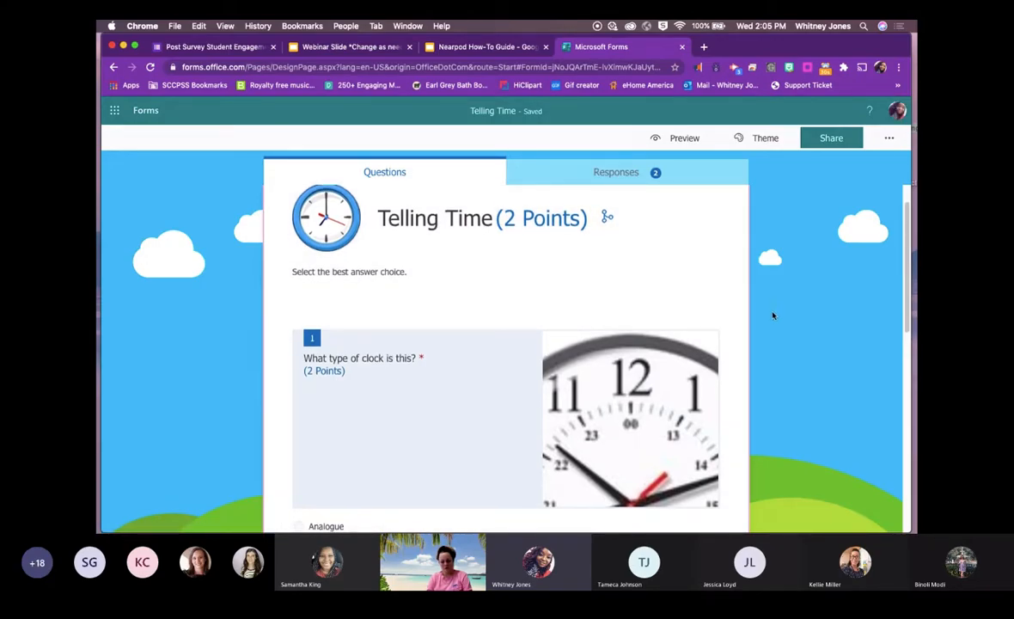
scroll(687, 301, "down", 3)
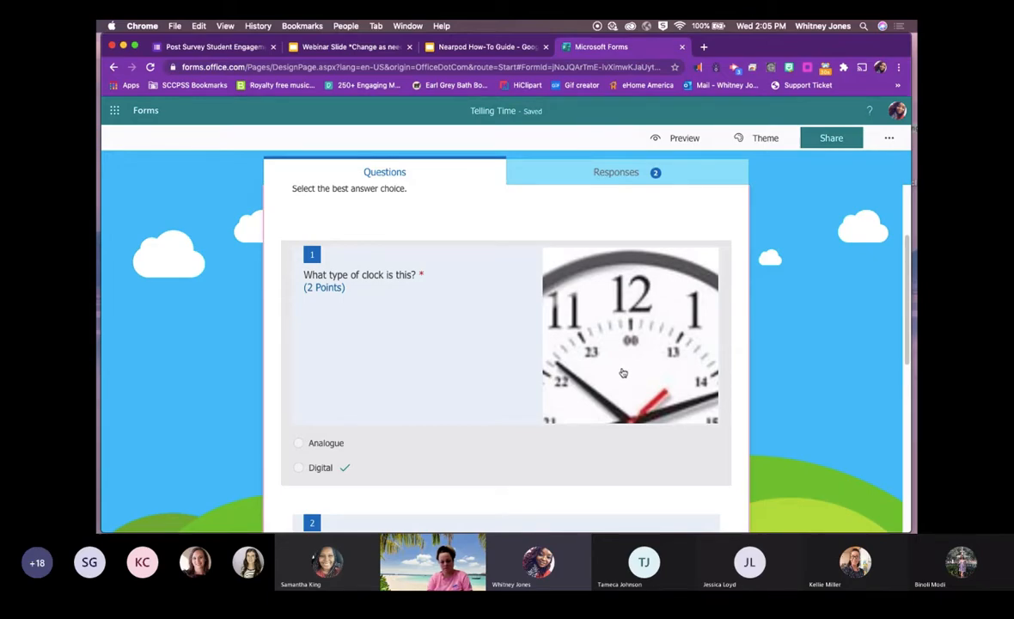
scroll(564, 375, "down", 4)
scroll(582, 267, "up", 3)
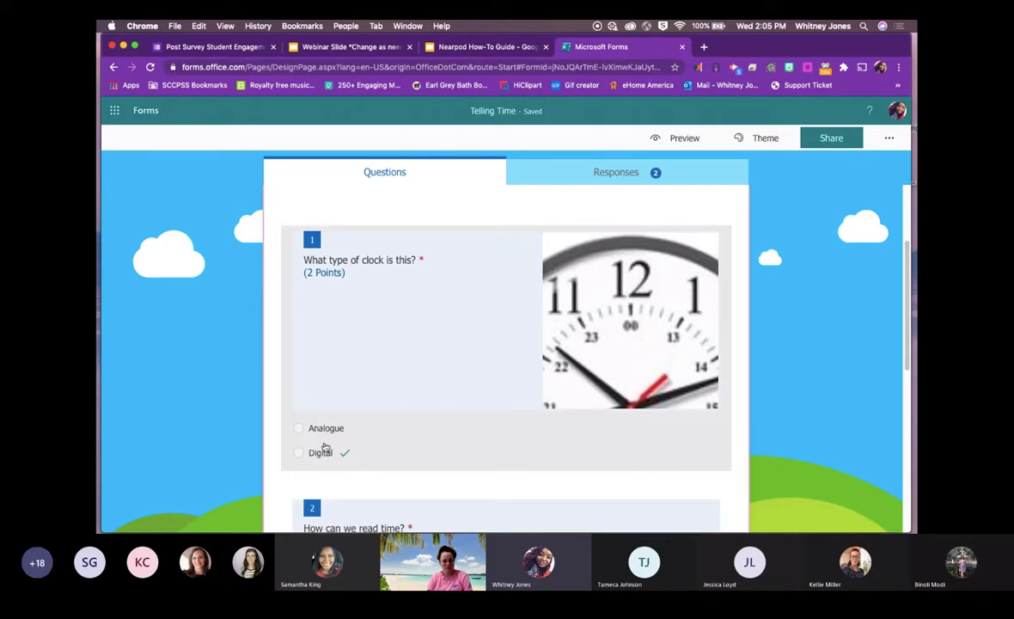
scroll(421, 385, "down", 4)
scroll(467, 414, "down", 3)
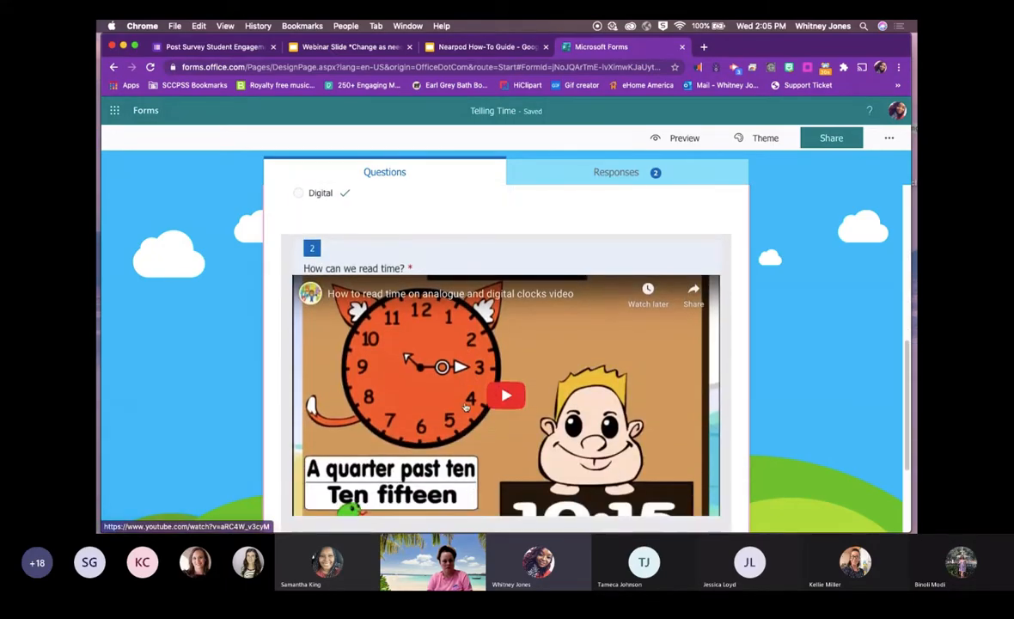
scroll(434, 379, "down", 2)
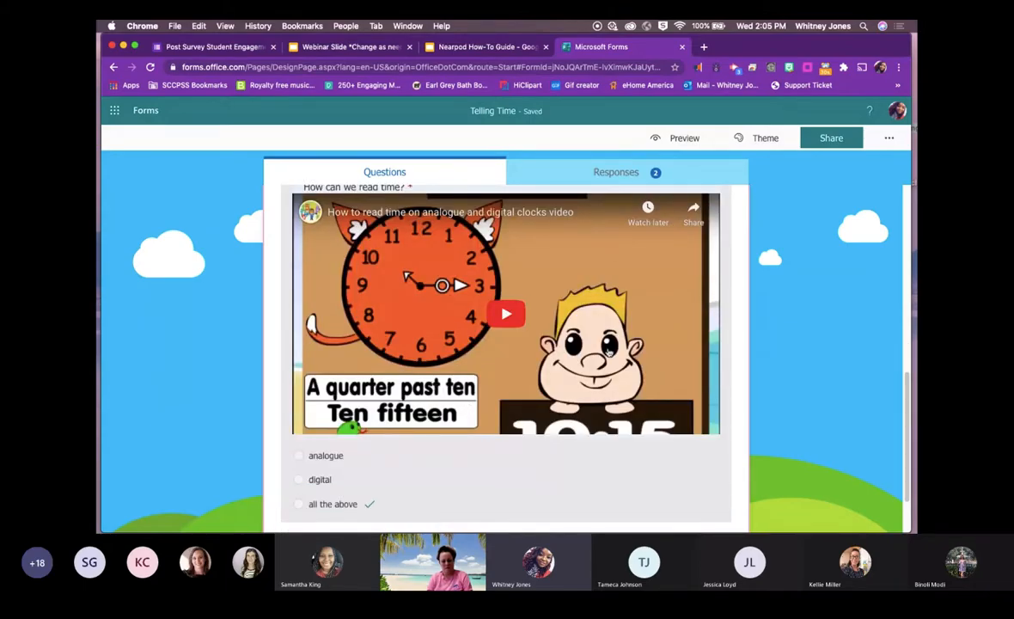
scroll(549, 384, "up", 2)
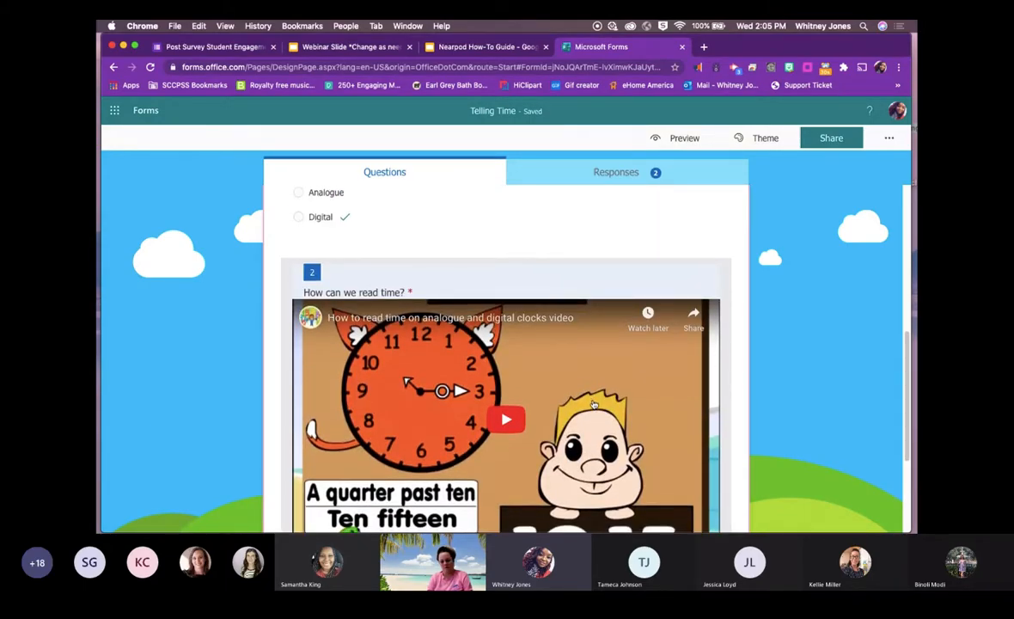
scroll(524, 387, "down", 3)
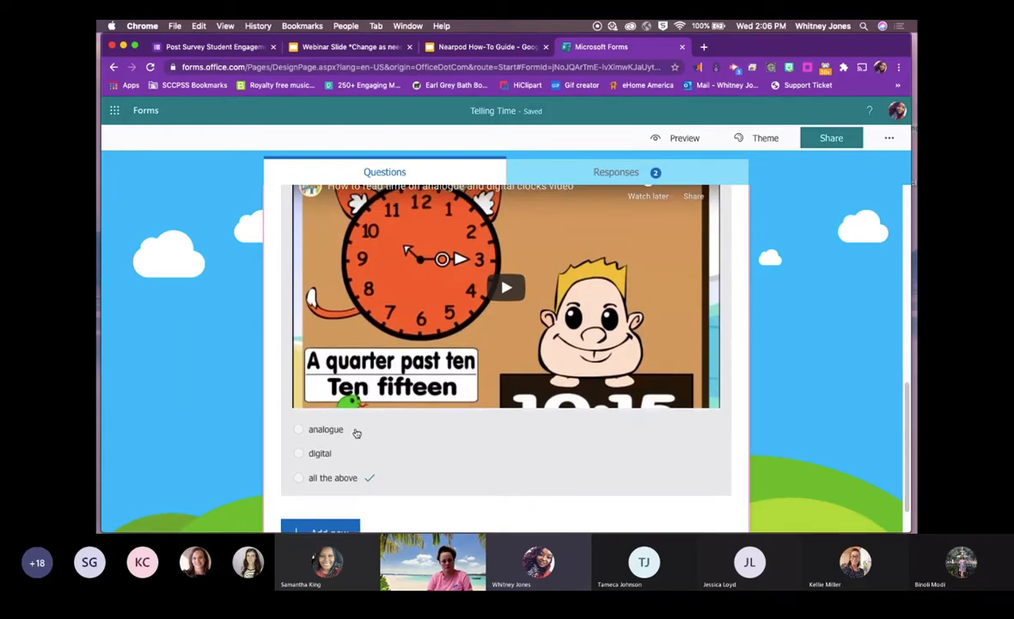
scroll(355, 430, "up", 2)
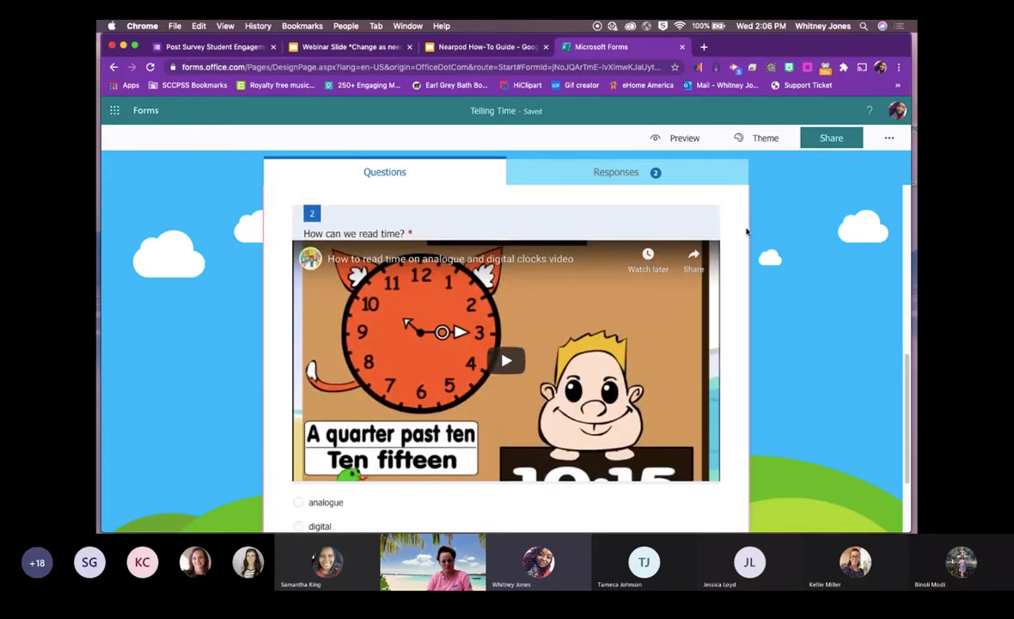
scroll(746, 230, "up", 5)
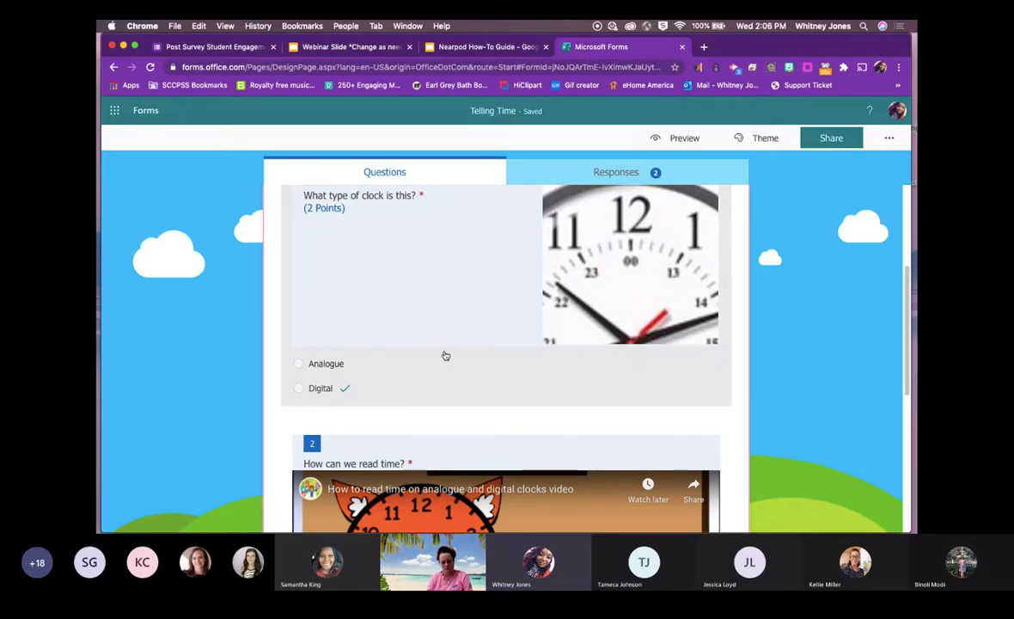
scroll(445, 355, "down", 5)
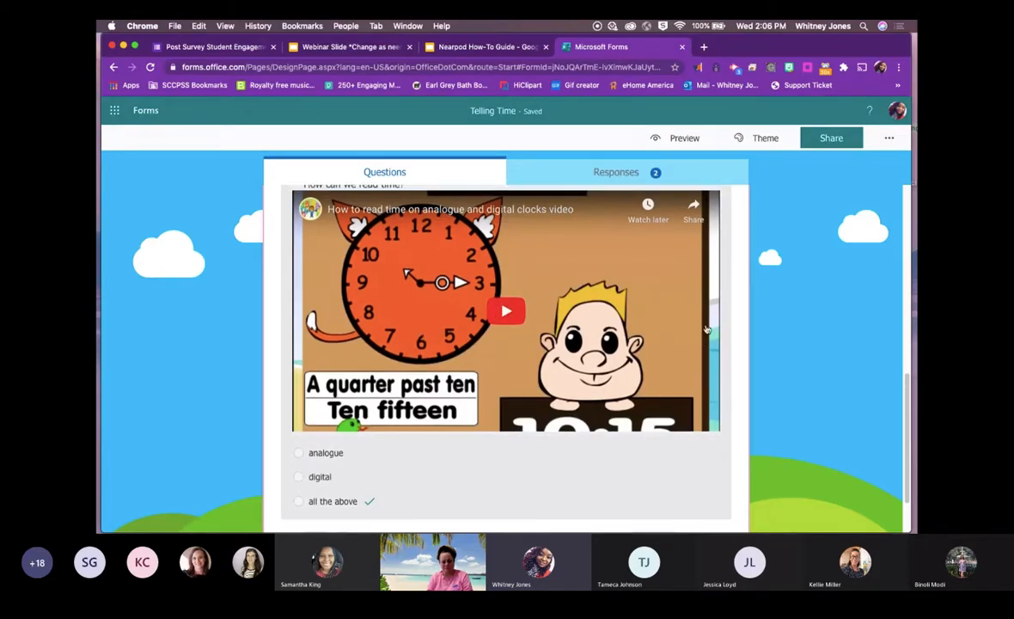
scroll(602, 300, "down", 2)
Preview the Telling Time quiz as a respondent and examine the first question down to the Submit button.
scroll(676, 228, "up", 15)
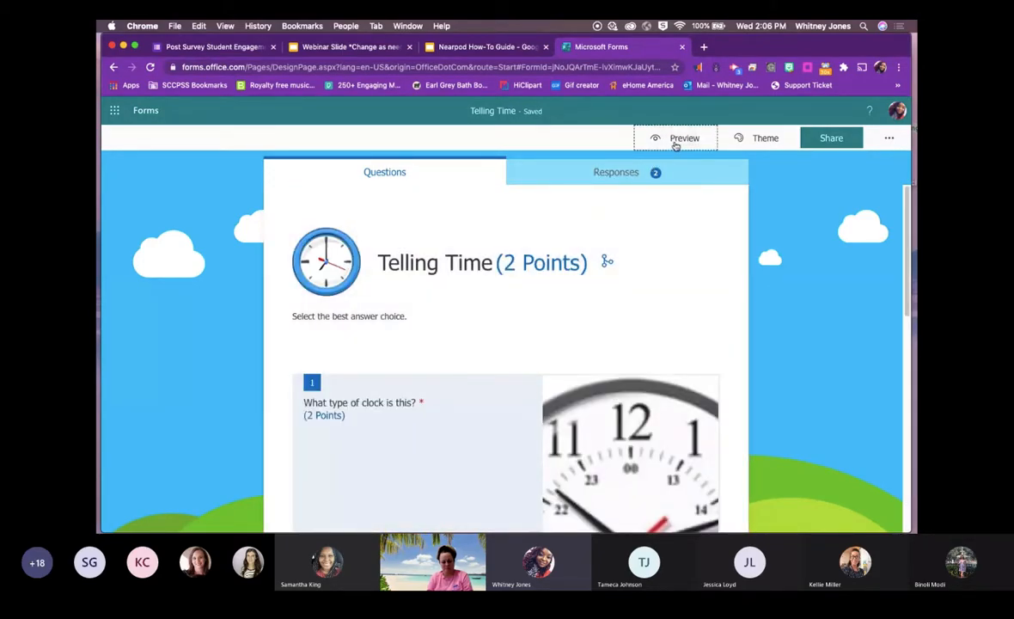
left_click(682, 139)
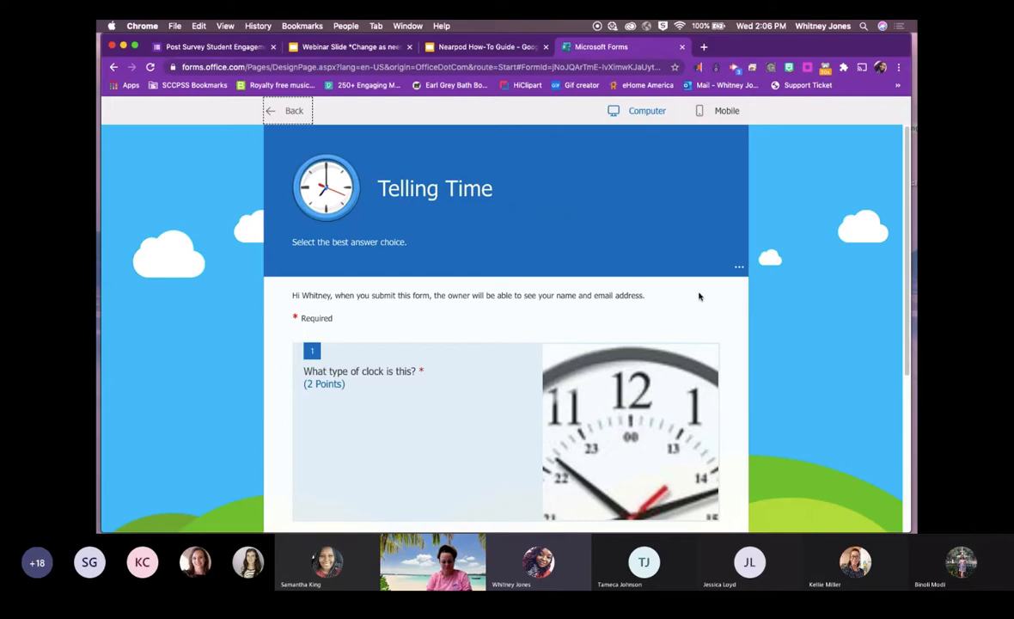
scroll(661, 320, "down", 1)
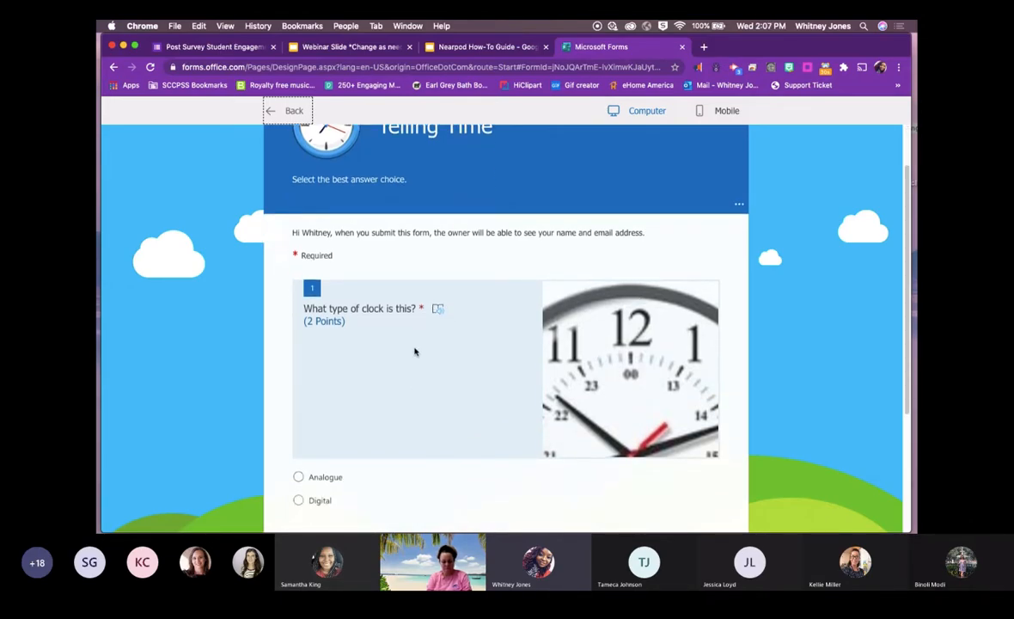
scroll(414, 351, "down", 1)
scroll(380, 420, "down", 3)
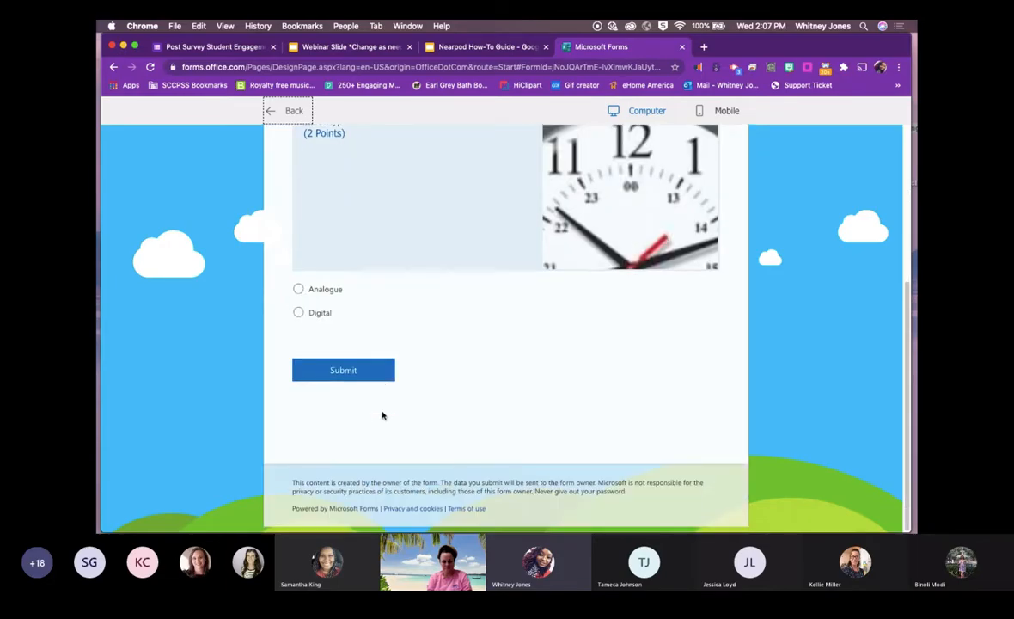
Open the quiz title and instructions in Immersive Reader and have the text read aloud.
scroll(421, 414, "up", 5)
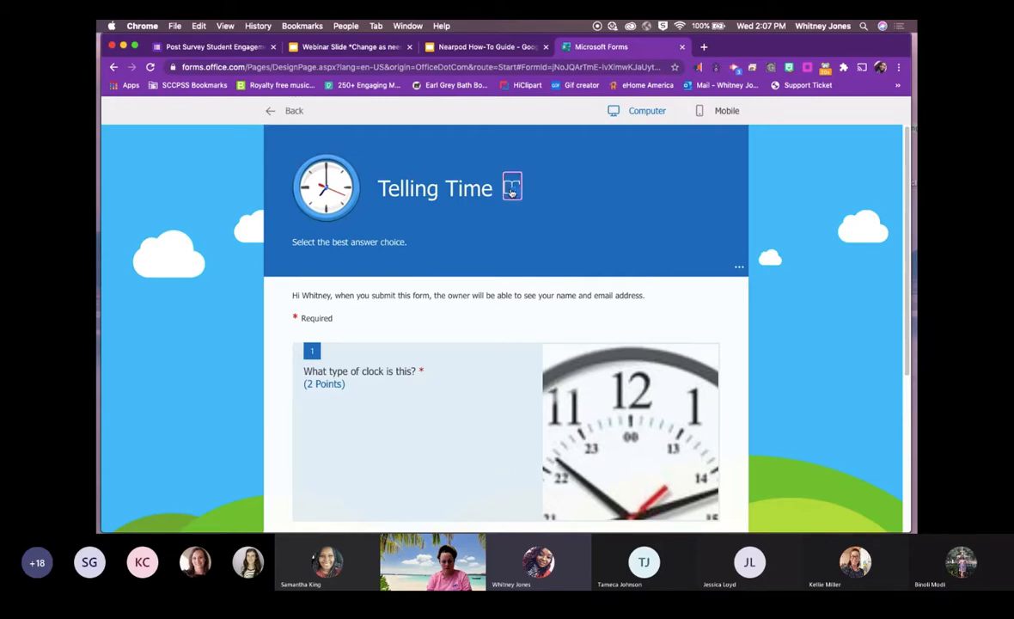
left_click(519, 198)
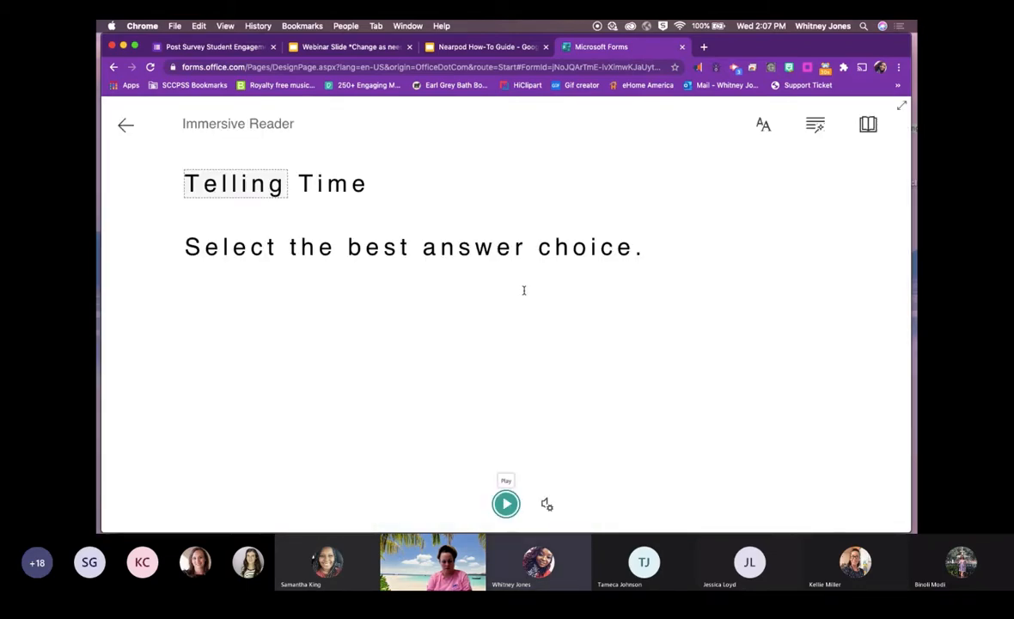
left_click(506, 505)
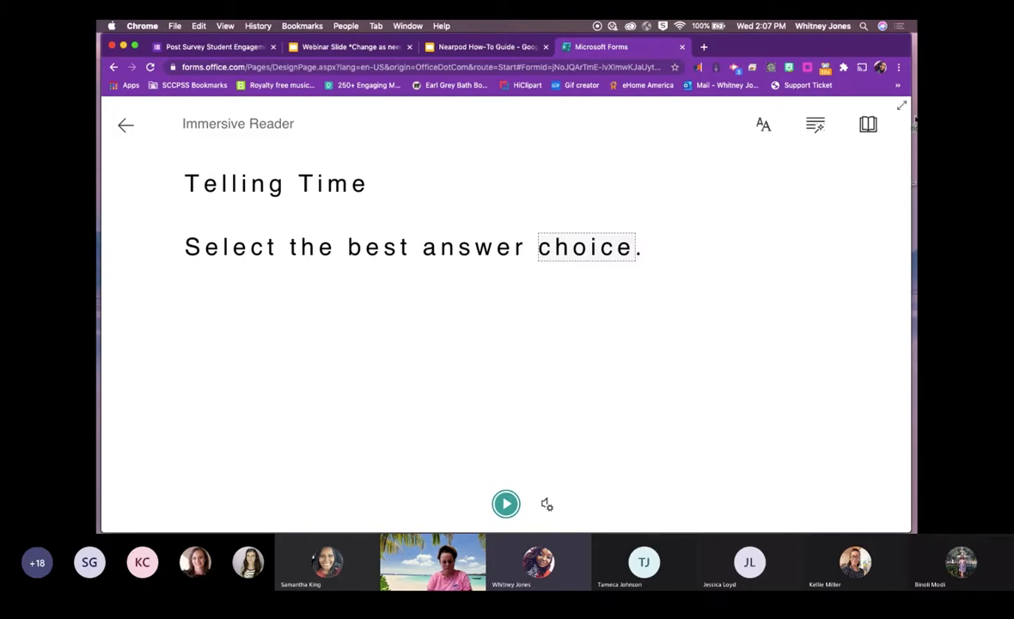
Set the Immersive Reader translation language to Dutch and translate the whole document.
left_click(870, 126)
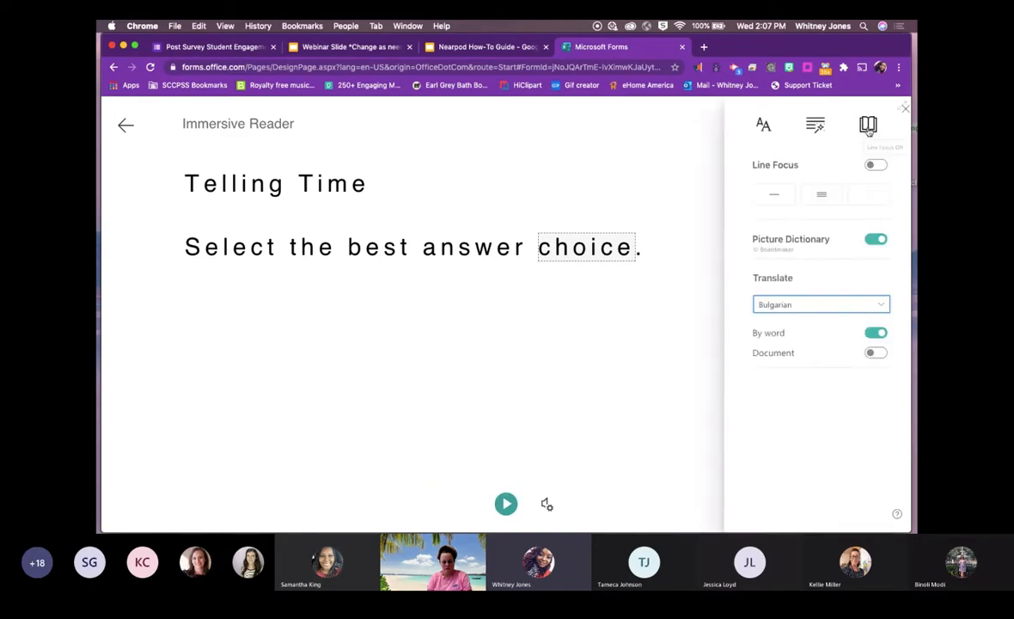
left_click(806, 308)
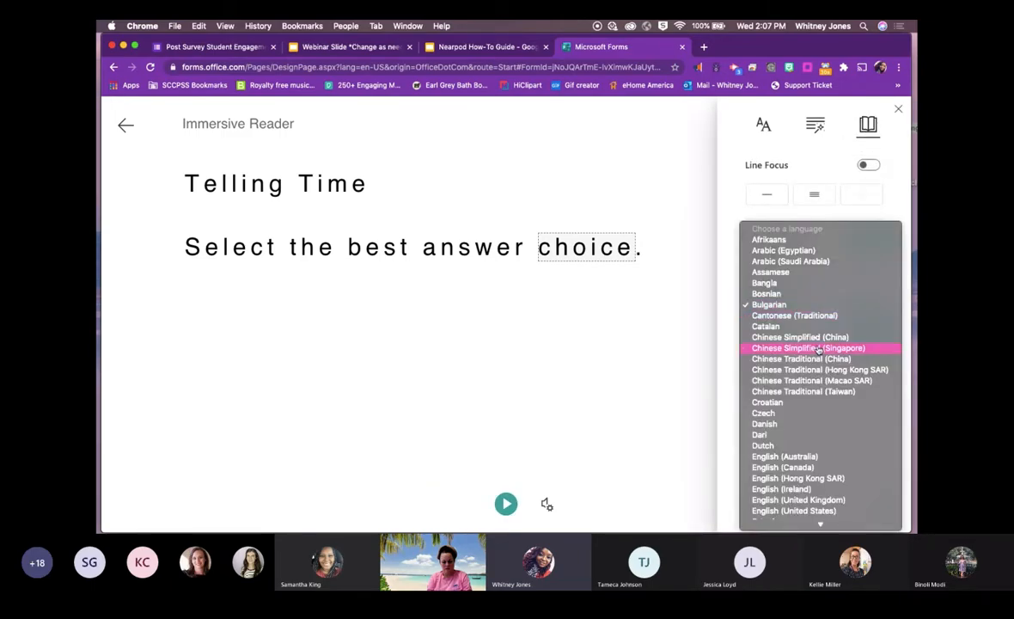
left_click(810, 445)
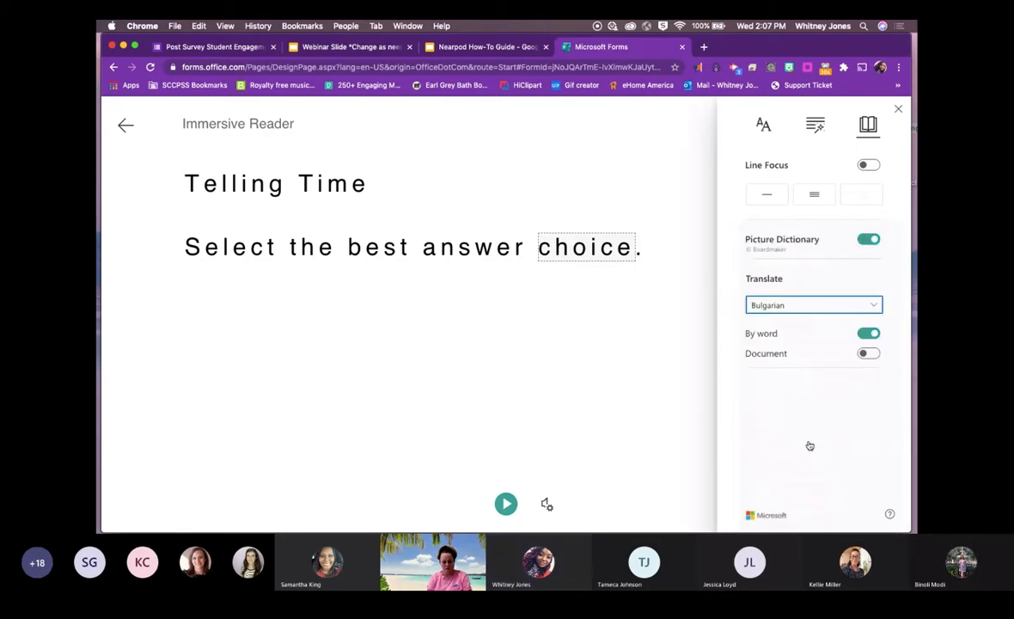
left_click(868, 354)
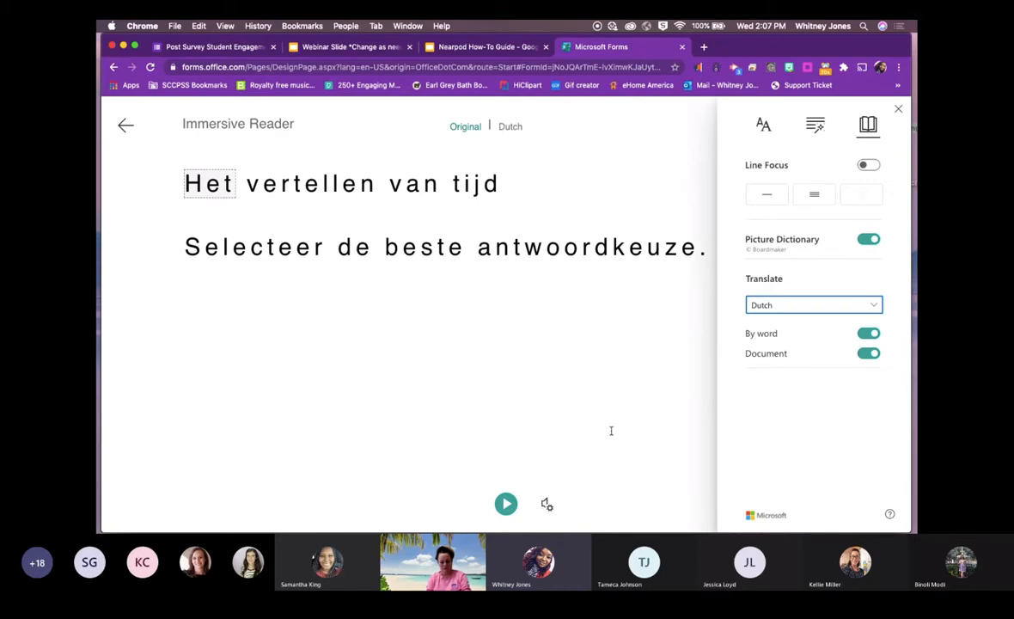
Have the Dutch text read aloud, compare it with the original text, and return to the quiz preview.
left_click(506, 506)
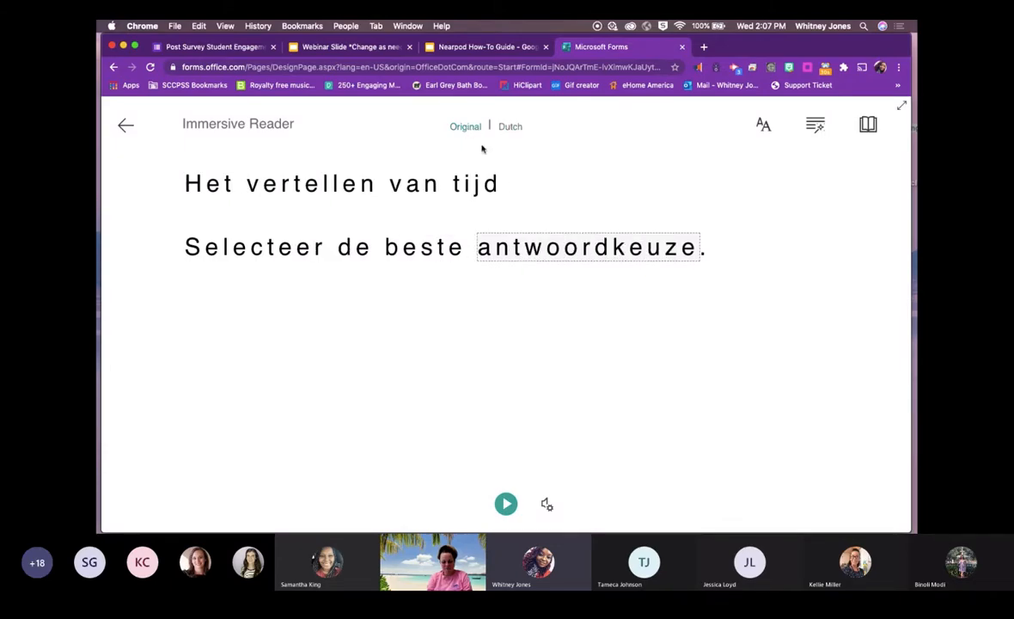
left_click(467, 129)
left_click(510, 127)
left_click(125, 128)
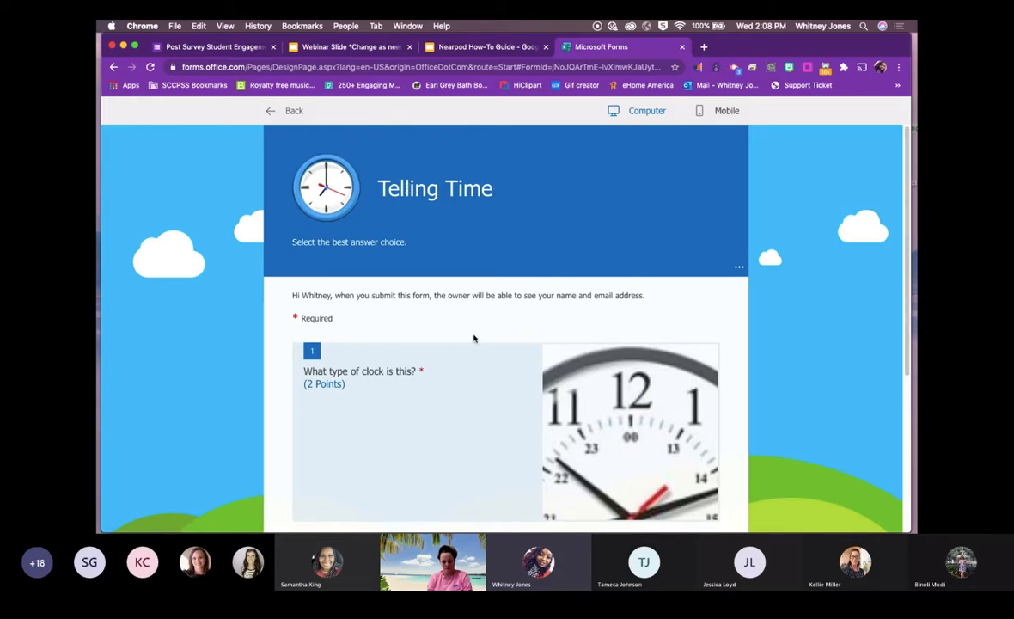
Have question 1 and its answer choices read aloud in Immersive Reader, and return to the quiz preview.
scroll(584, 340, "down", 2)
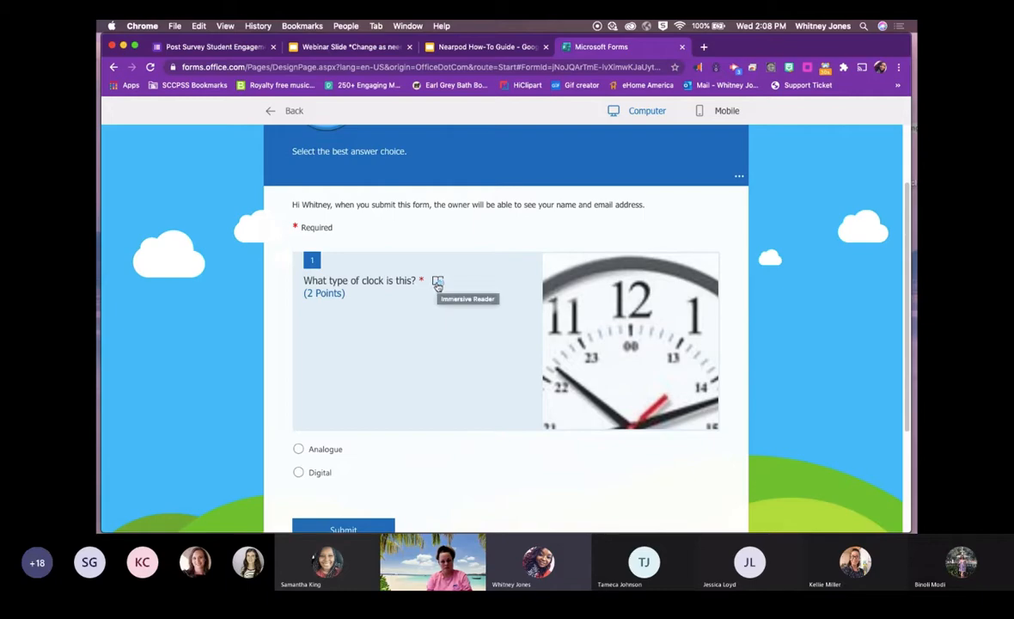
left_click(437, 283)
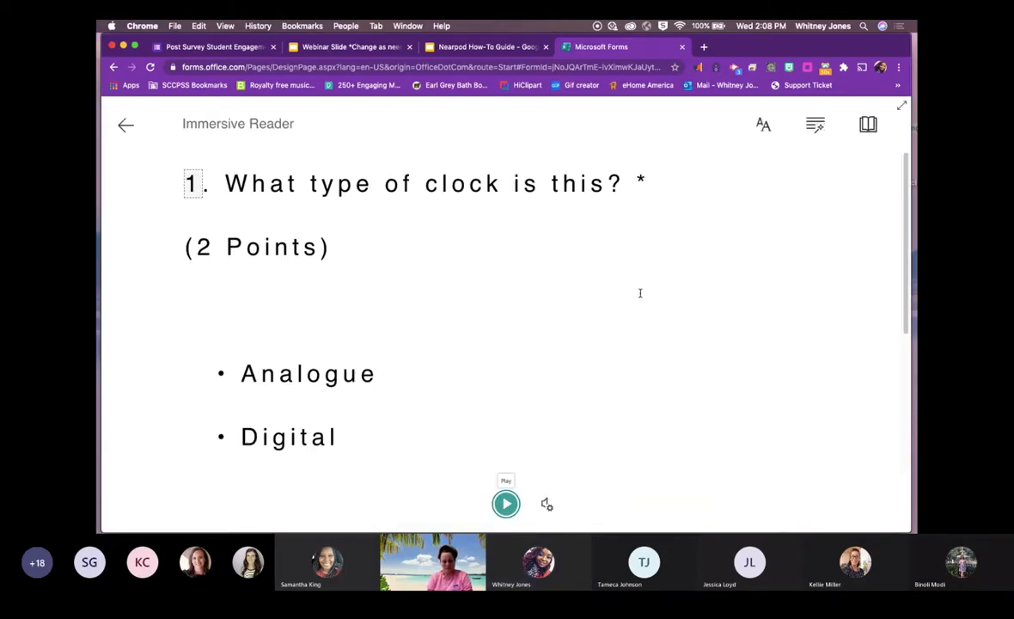
left_click(507, 503)
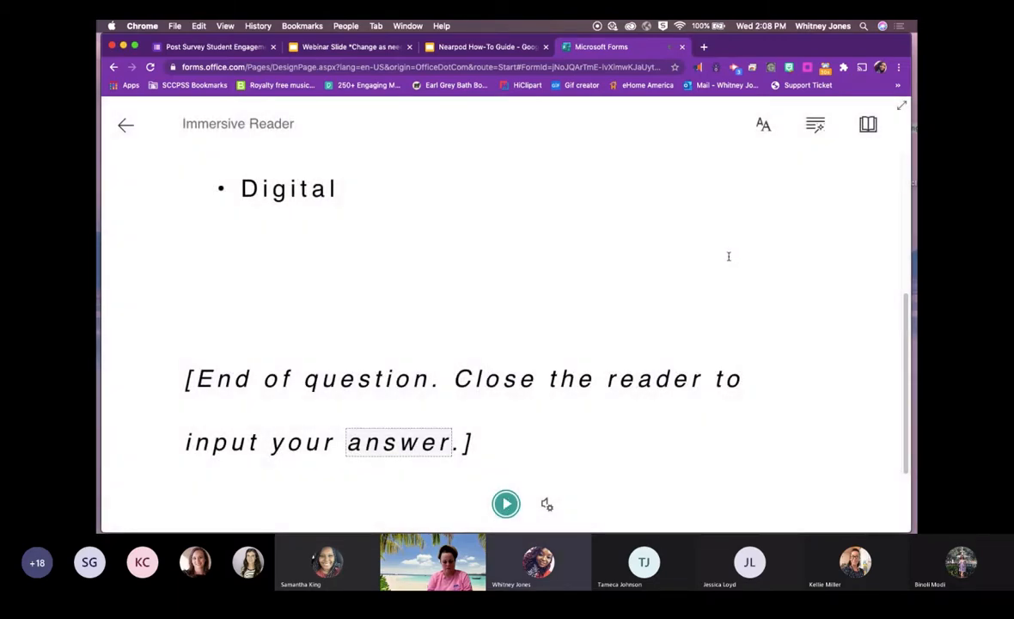
left_click(126, 129)
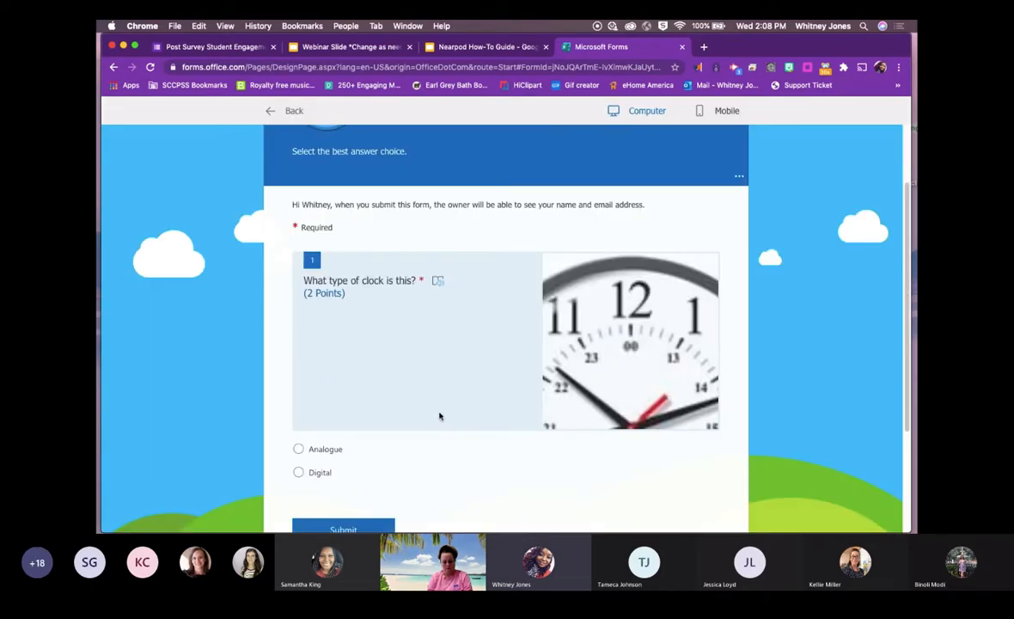
Answer question 1 with Analogue and examine the follow-up question about how to read time.
scroll(439, 416, "down", 1)
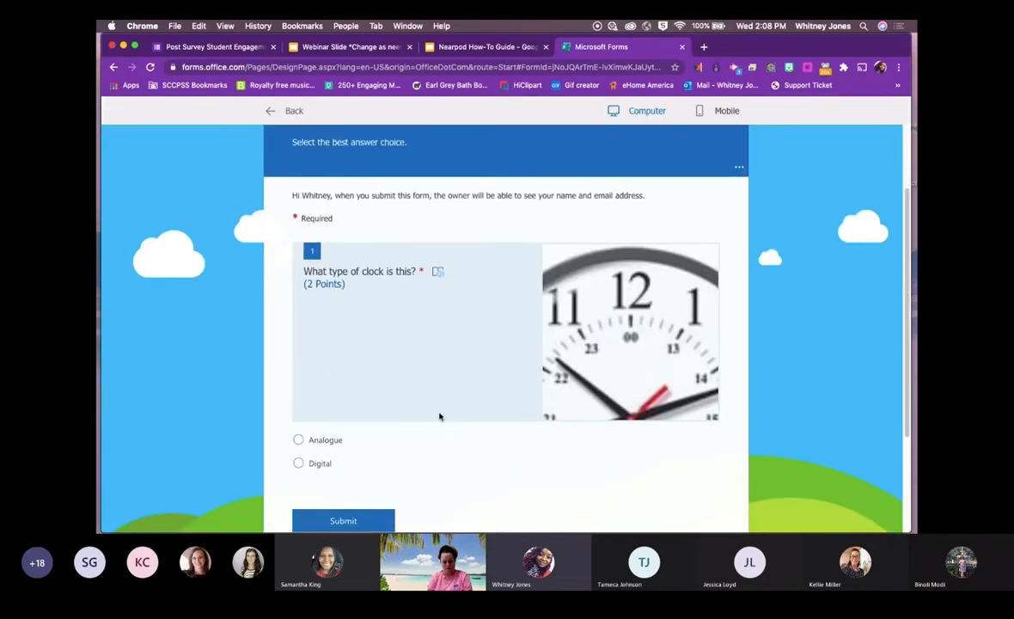
left_click(299, 427)
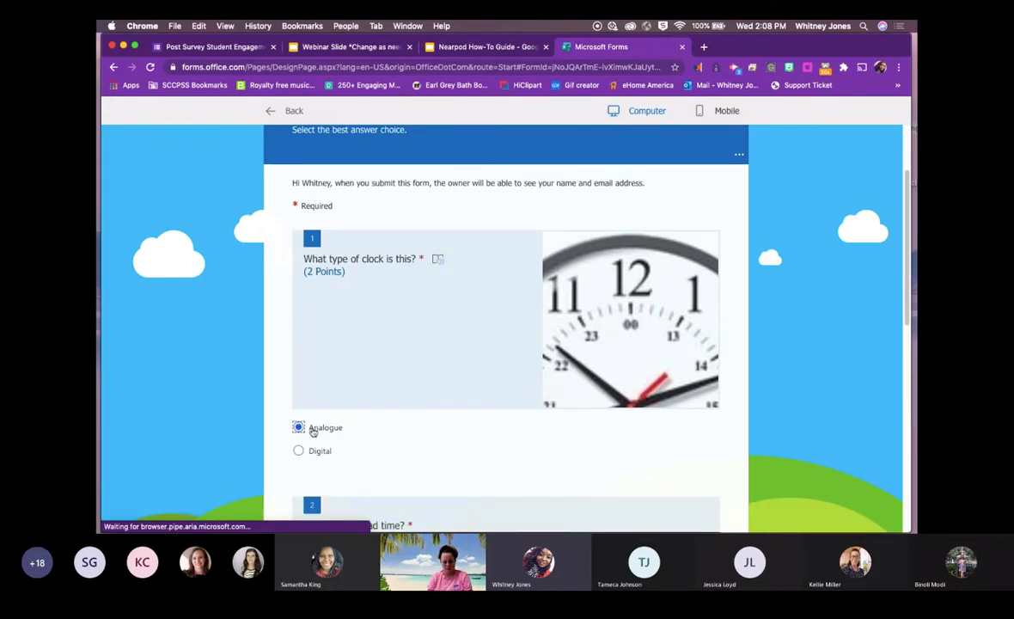
scroll(365, 435, "down", 2)
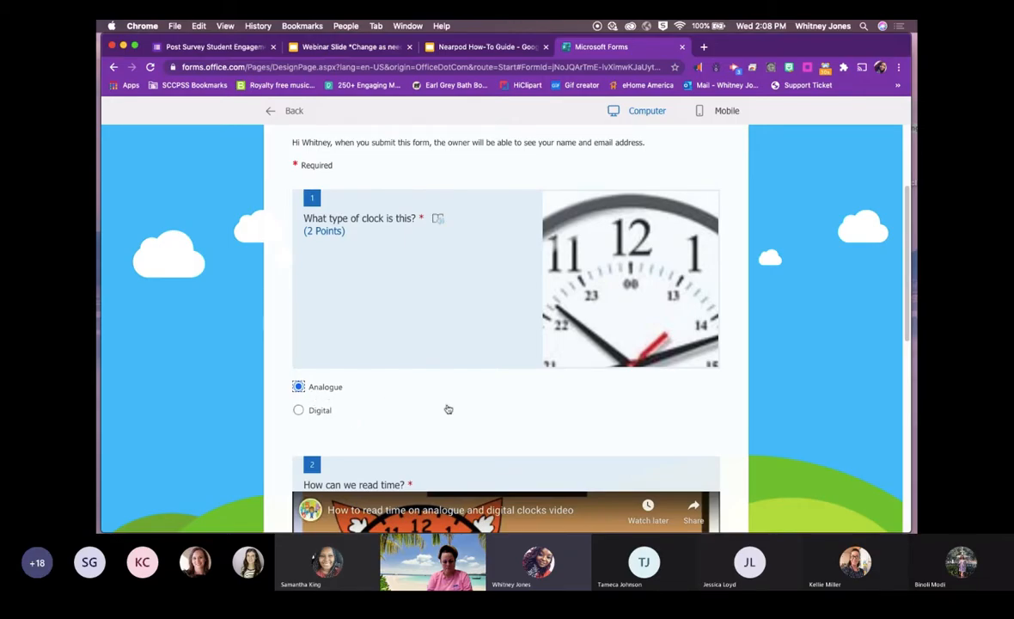
scroll(448, 409, "down", 4)
scroll(448, 406, "down", 8)
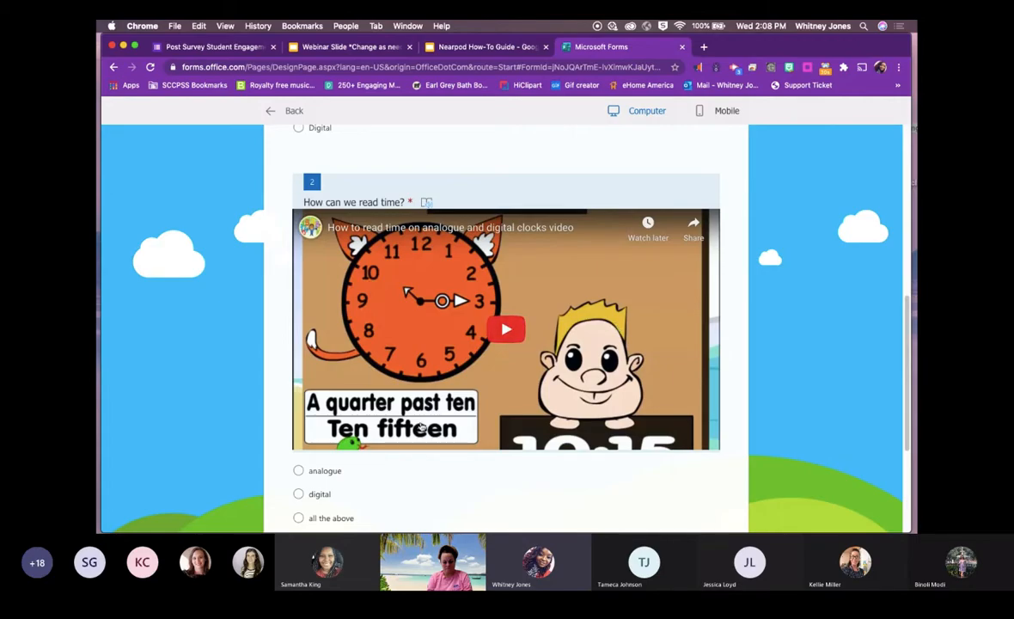
Change the answer to question 1 to Digital.
scroll(298, 368, "up", 15)
left_click(299, 493)
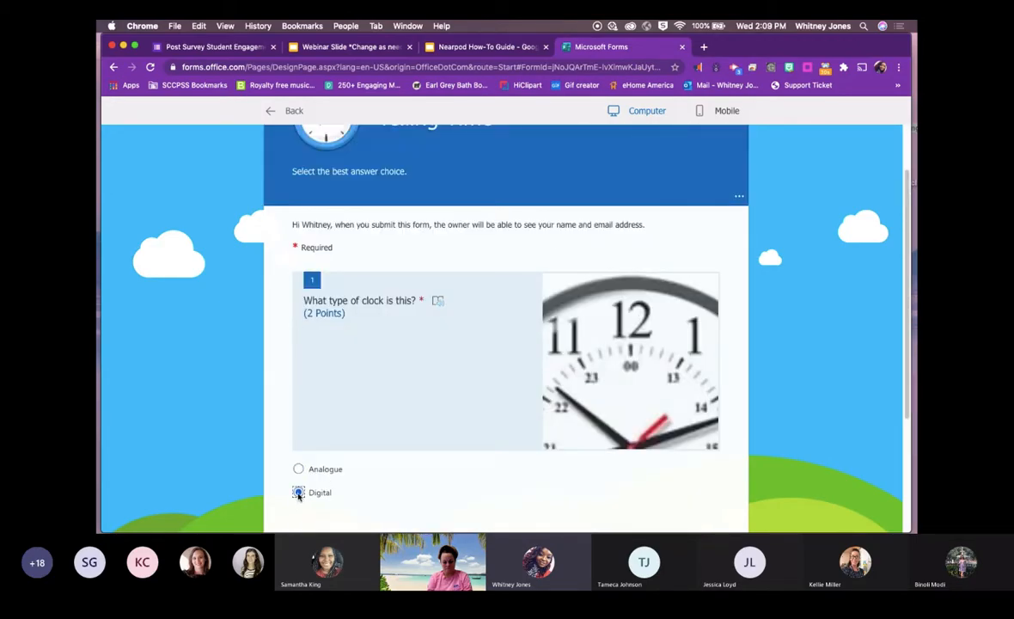
Change the answer to question 1 back to Analogue and bring up the follow-up question with its answer choices.
scroll(390, 492, "down", 5)
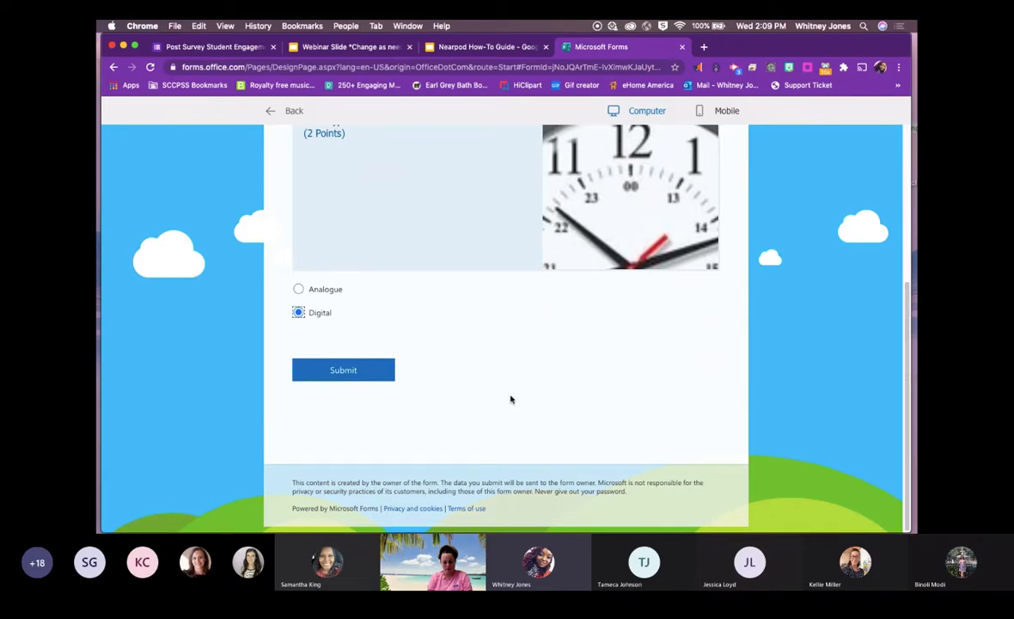
left_click(297, 290)
scroll(464, 348, "down", 3)
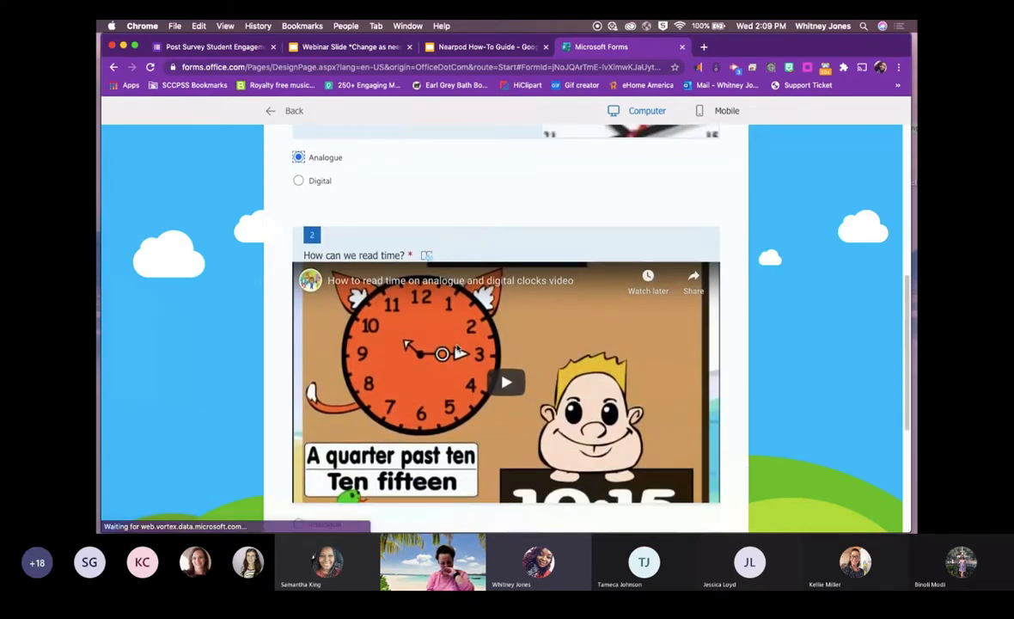
scroll(458, 350, "down", 4)
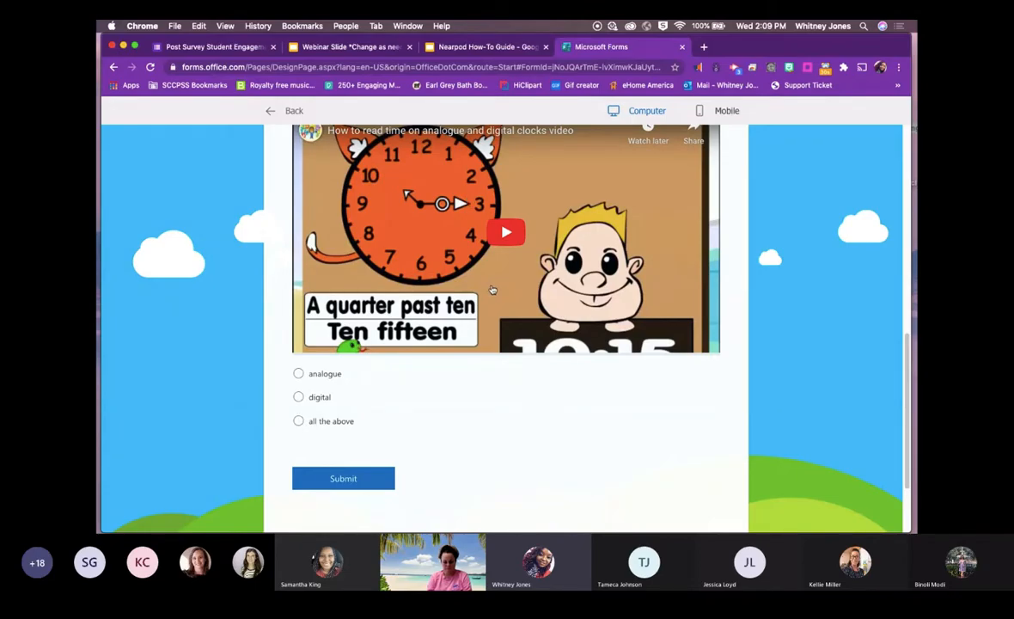
Play the embedded video on reading analogue and digital clocks for a few seconds, and pause it.
left_click(510, 234)
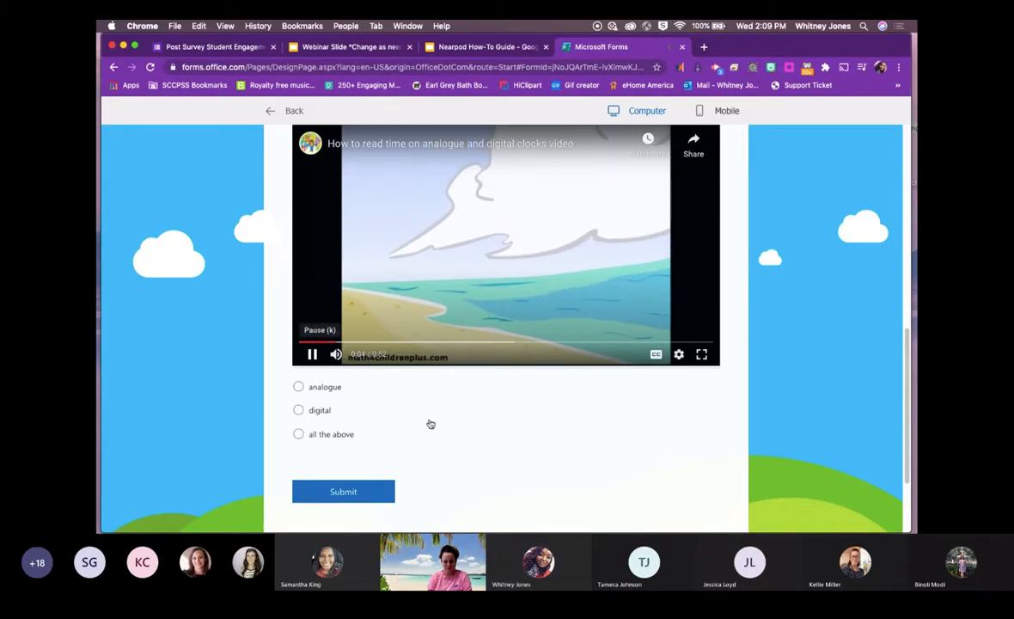
left_click(312, 355)
scroll(429, 391, "up", 3)
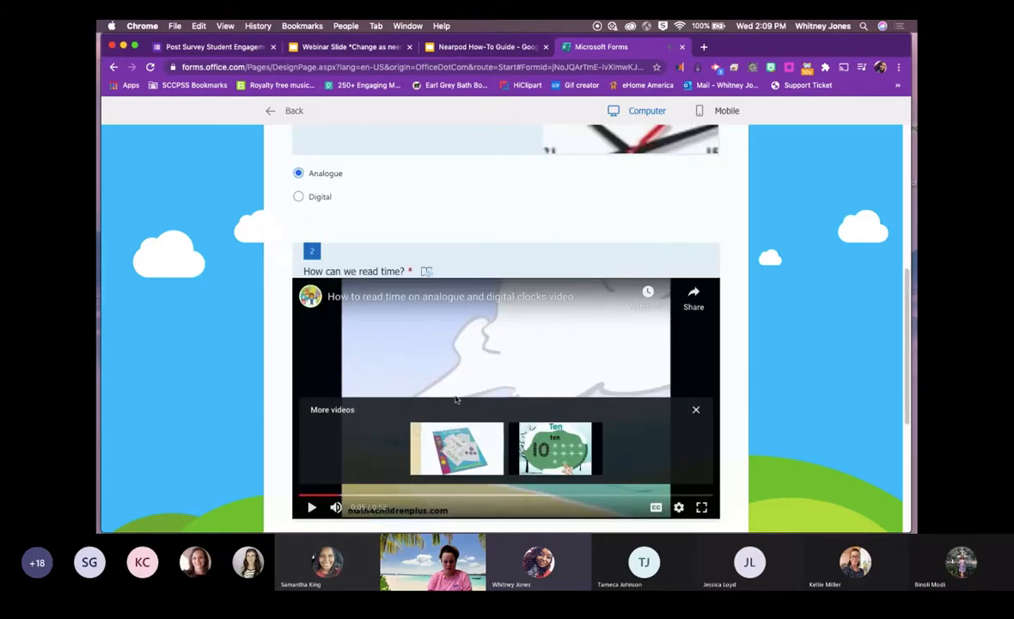
scroll(425, 393, "down", 3)
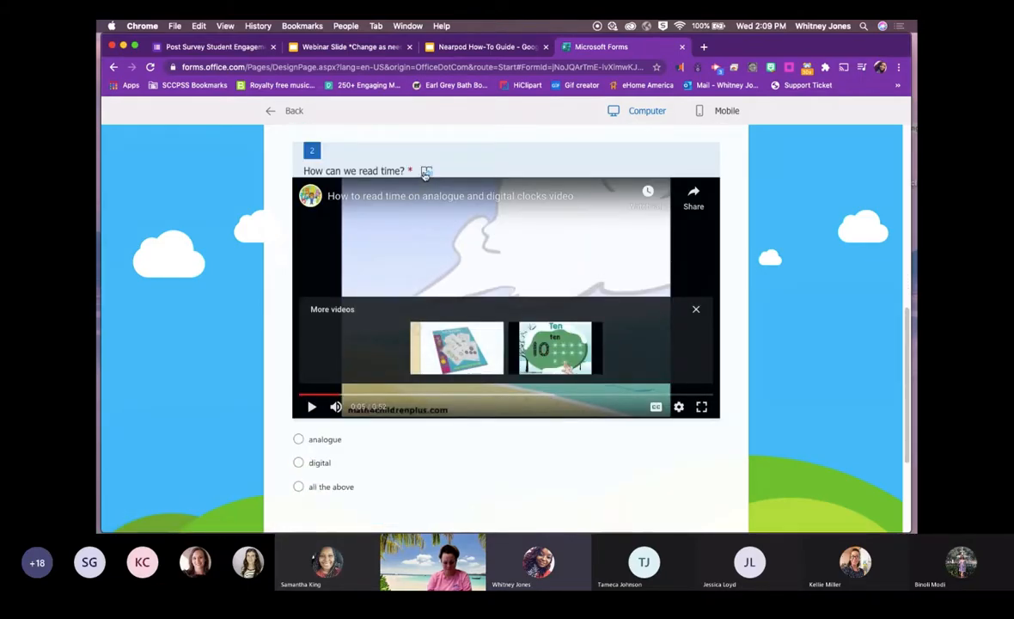
Answer question 2 with "all the above" and submit the quiz response.
scroll(296, 447, "down", 3)
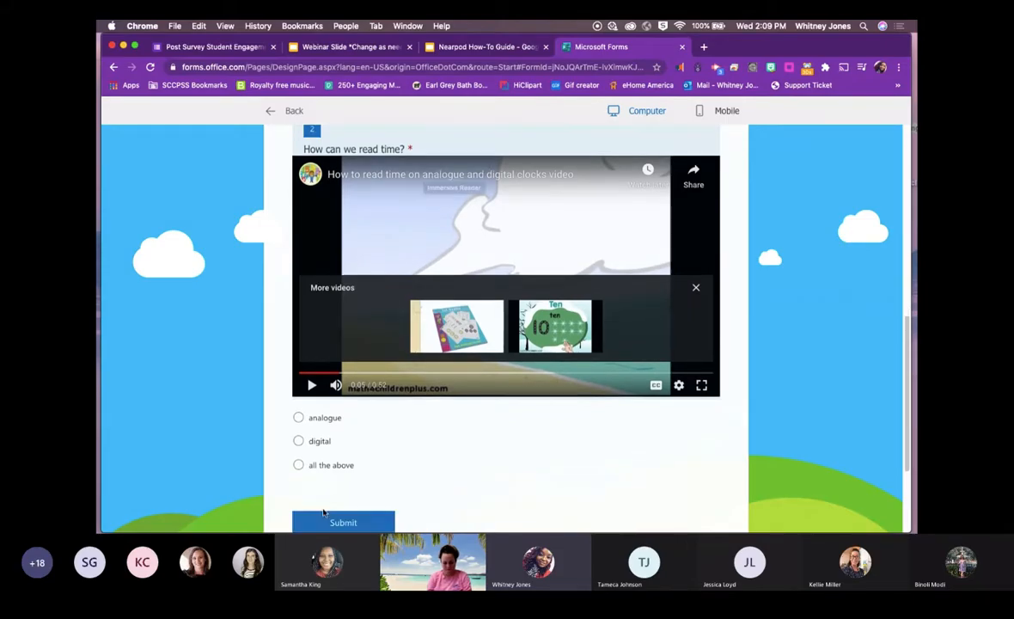
left_click(298, 354)
scroll(364, 342, "up", 2)
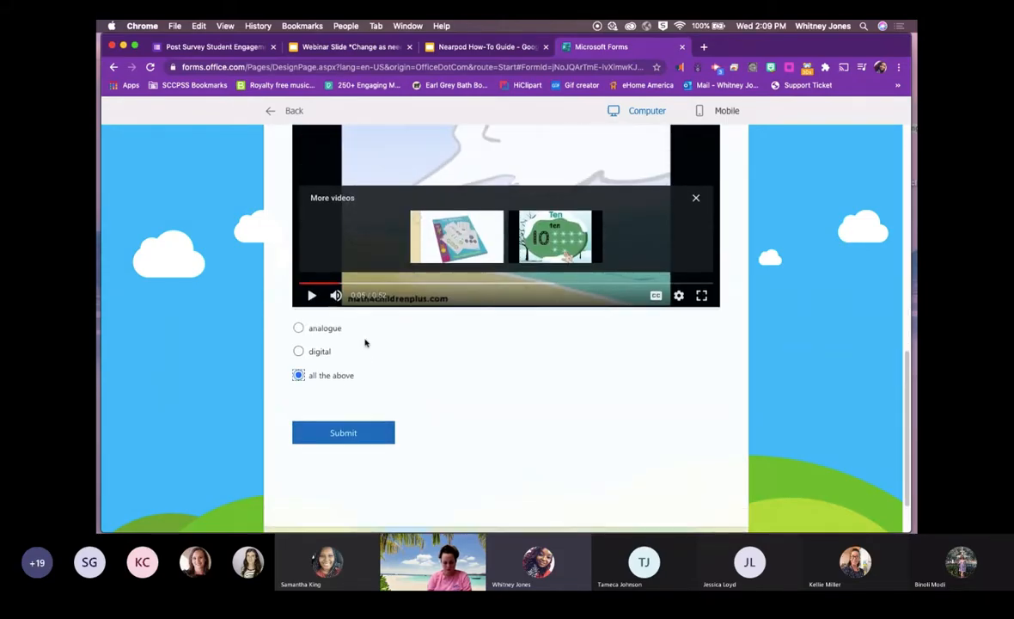
left_click(372, 484)
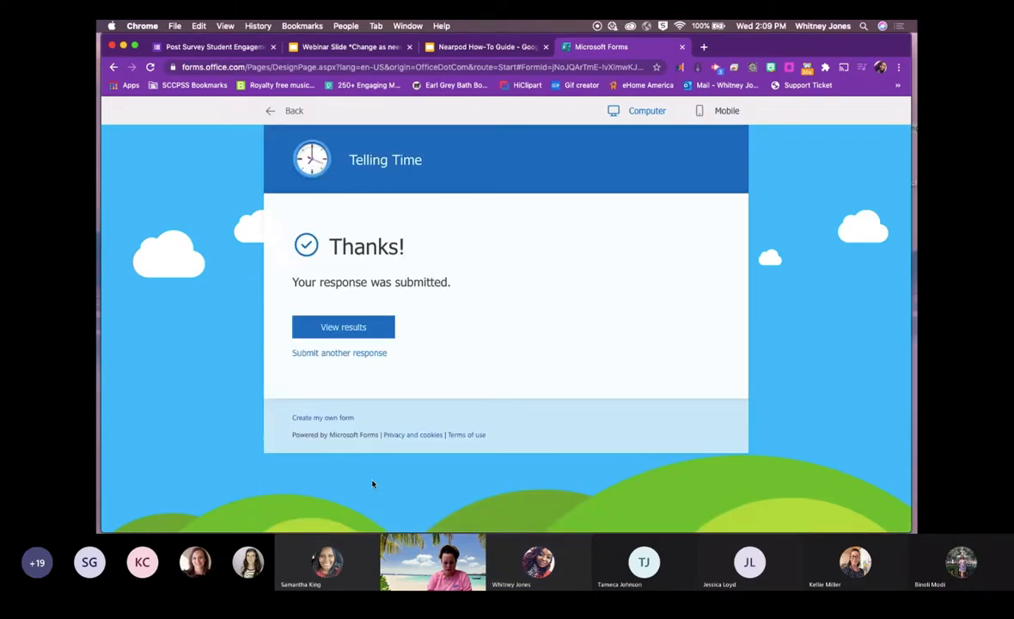
Leave the preview, return to the Forms home page and create a new quiz.
left_click(289, 119)
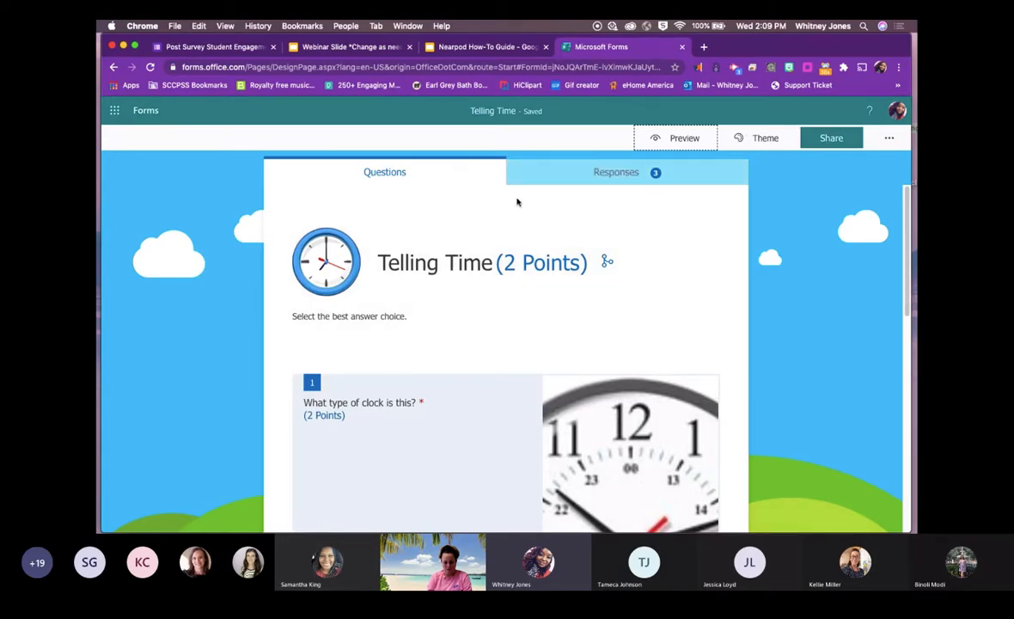
scroll(399, 227, "down", 1)
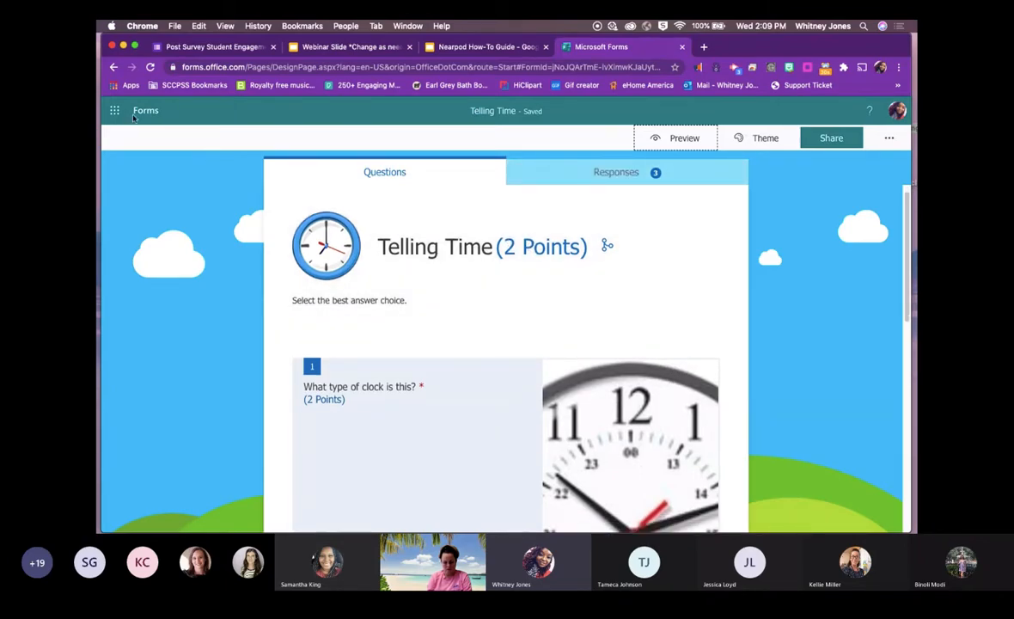
left_click(148, 112)
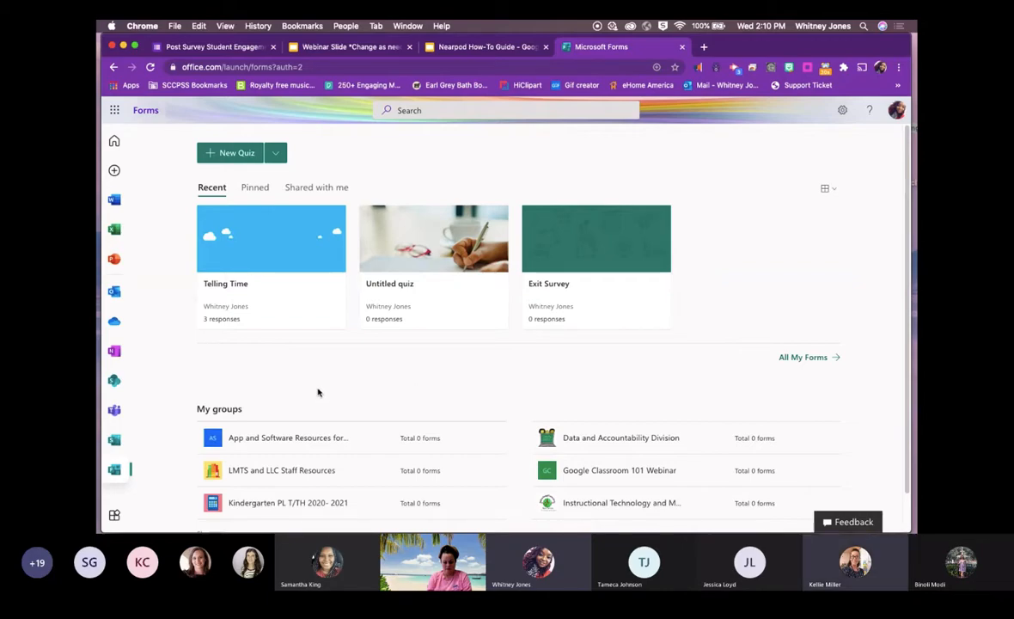
left_click(276, 155)
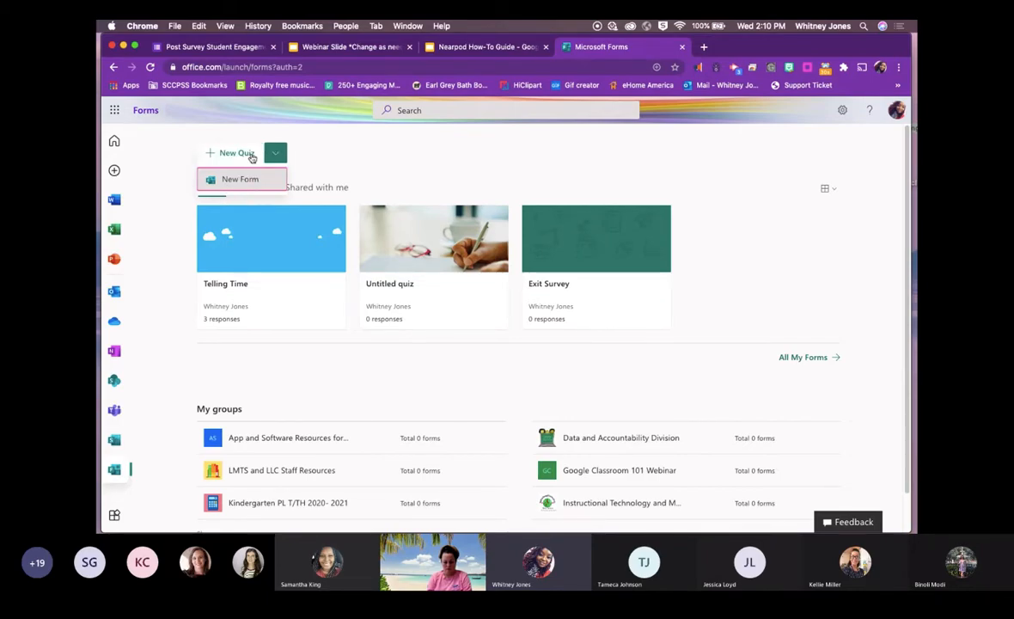
left_click(231, 154)
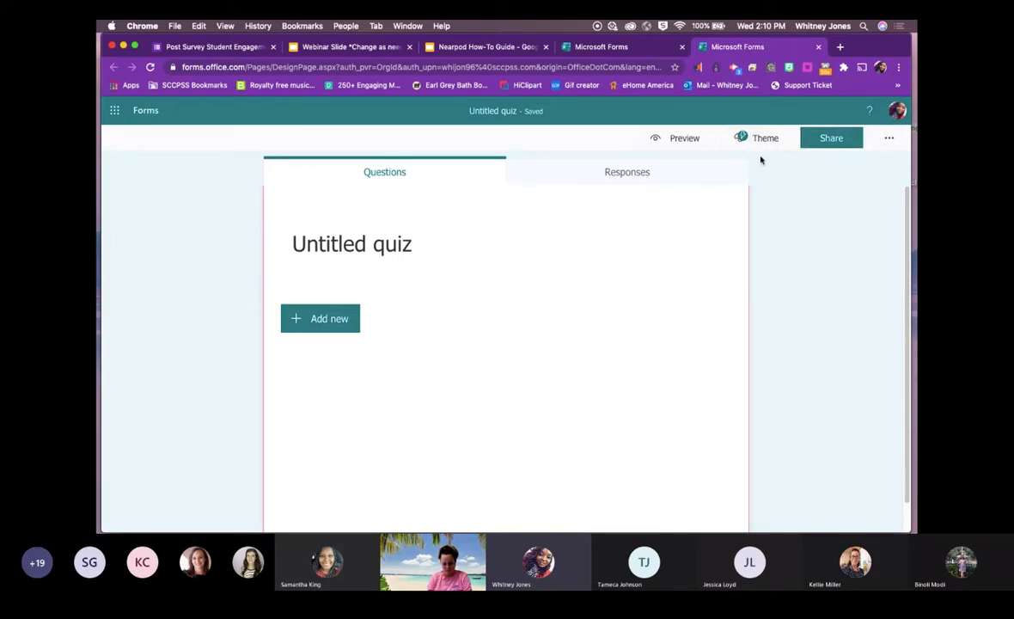
Apply the Chair seat theme from the theme ideas to the new quiz.
left_click(753, 140)
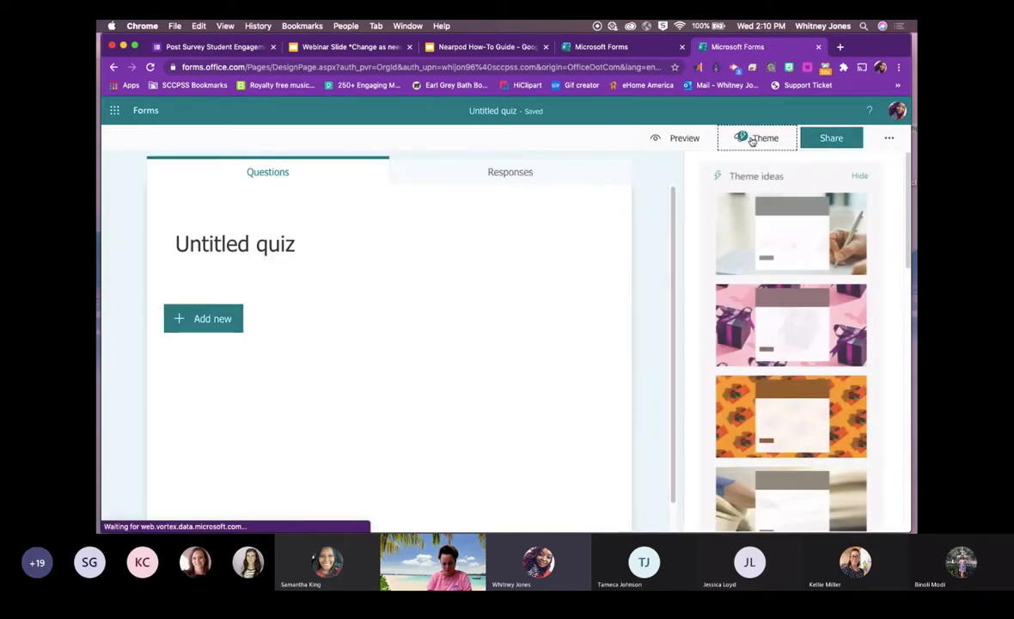
left_click(876, 455)
scroll(825, 316, "down", 3)
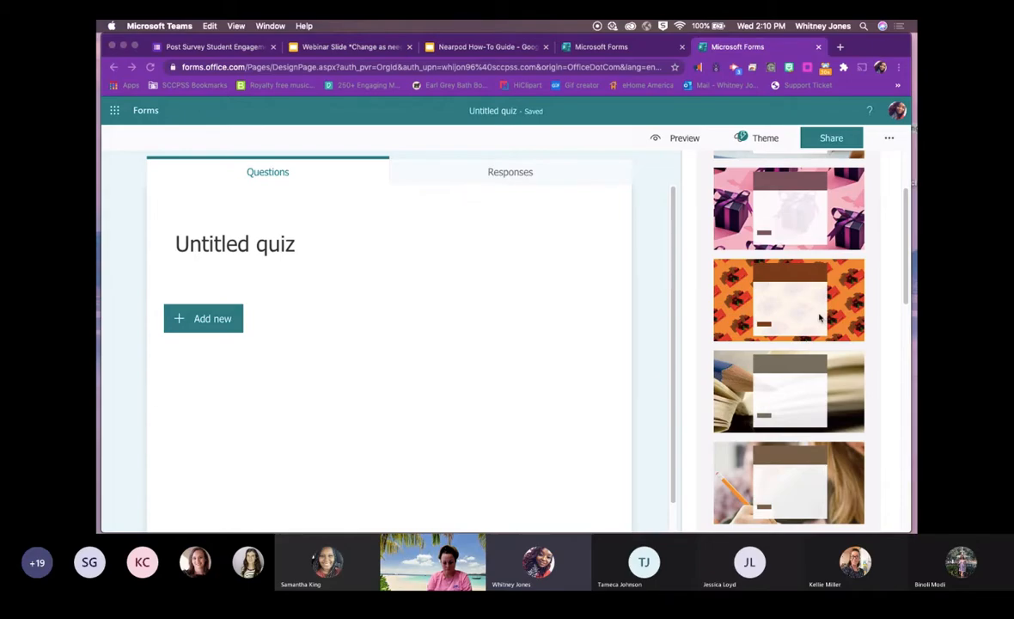
scroll(819, 318, "down", 5)
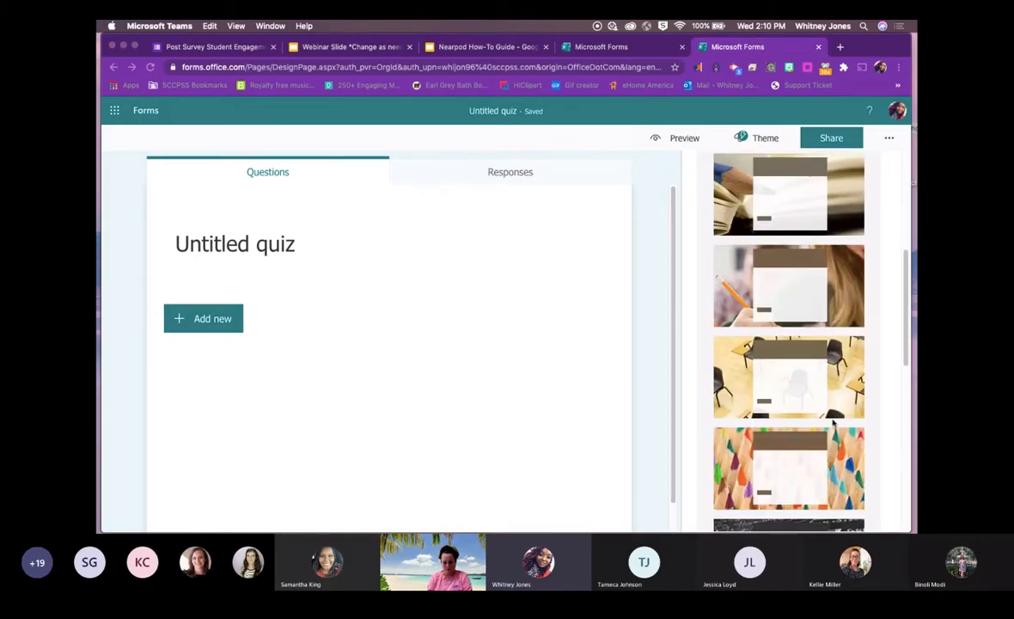
left_click(855, 379)
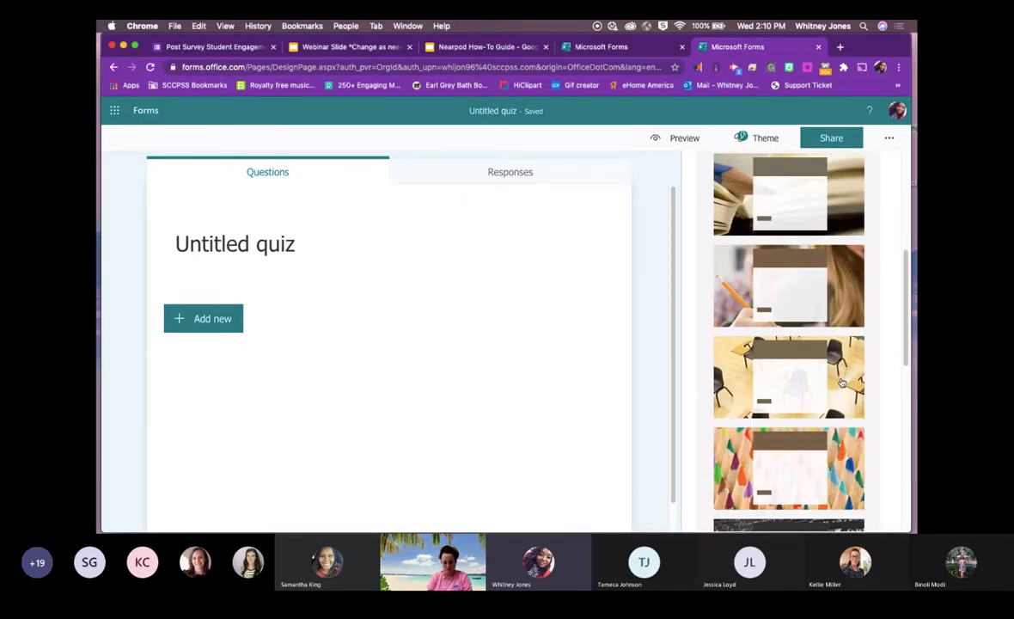
left_click(847, 380)
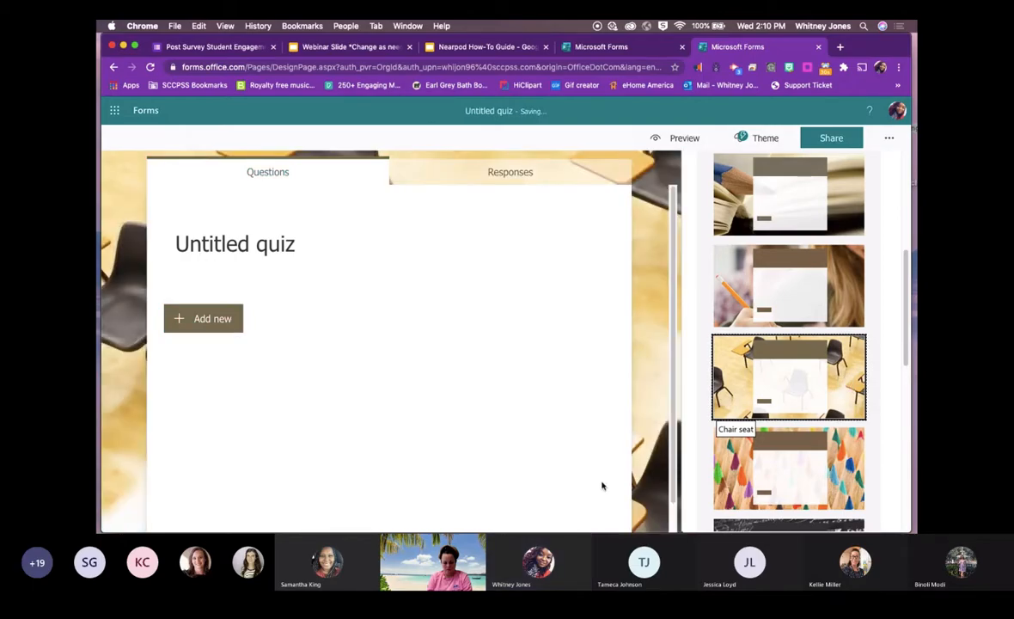
scroll(602, 413, "down", 1)
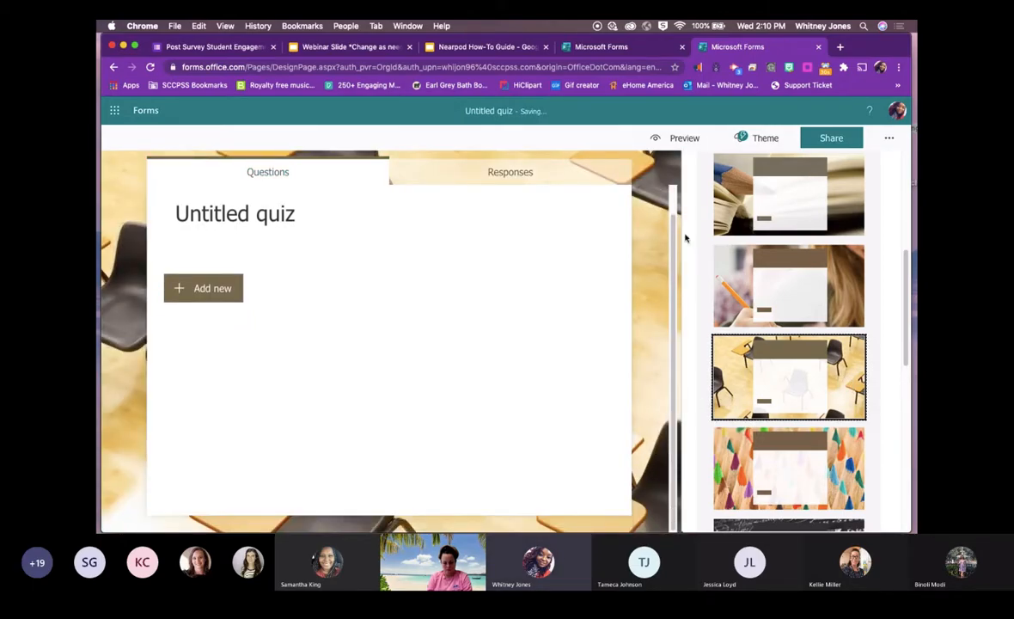
Examine the theme ideas and the preset colour and picture themes, and close the theme options.
scroll(894, 260, "up", 2)
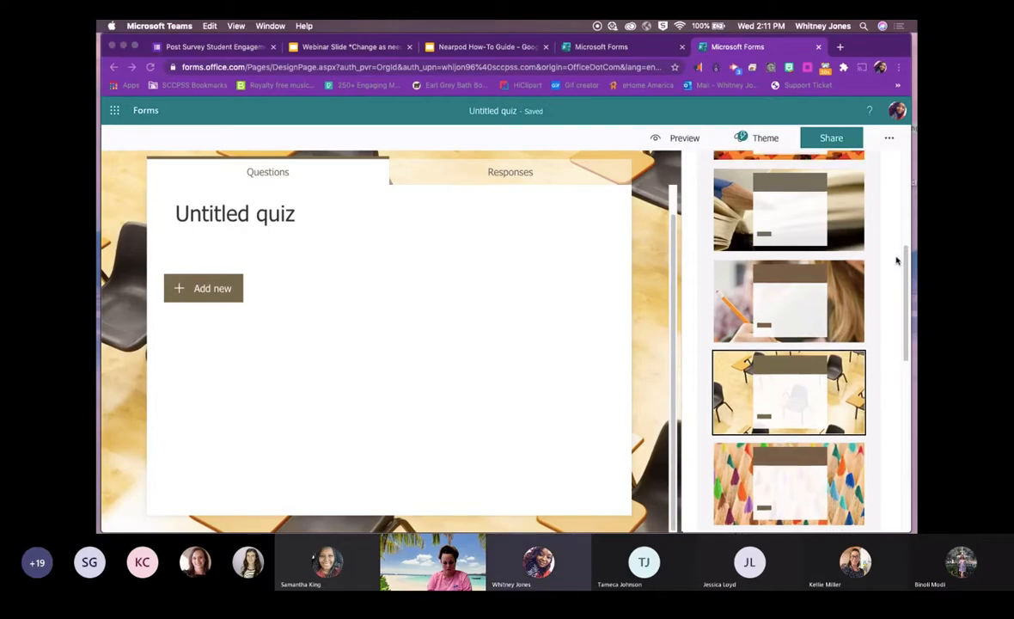
scroll(894, 260, "up", 6)
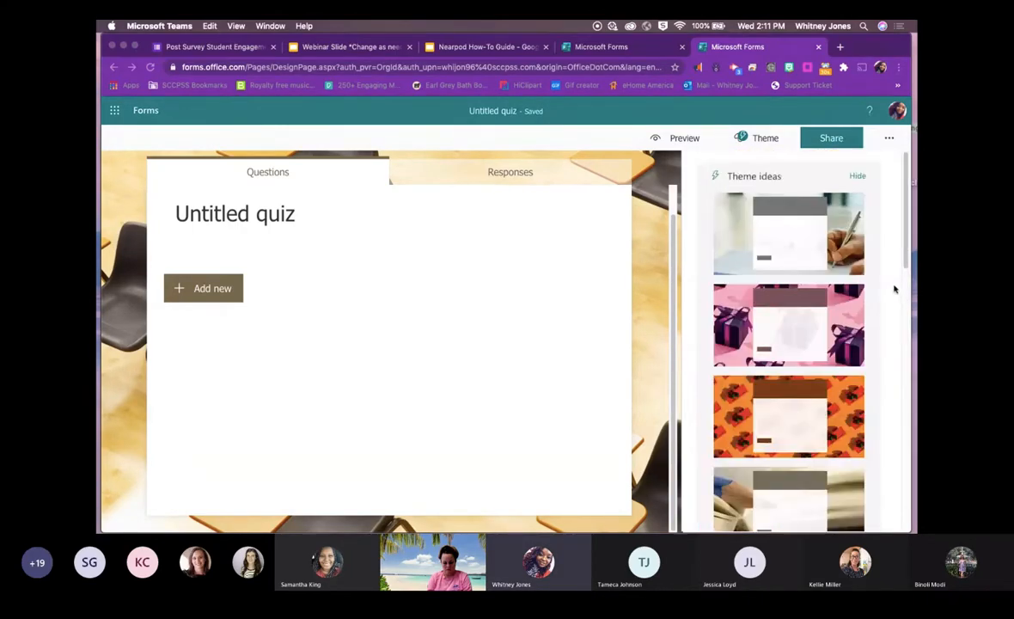
left_click(857, 161)
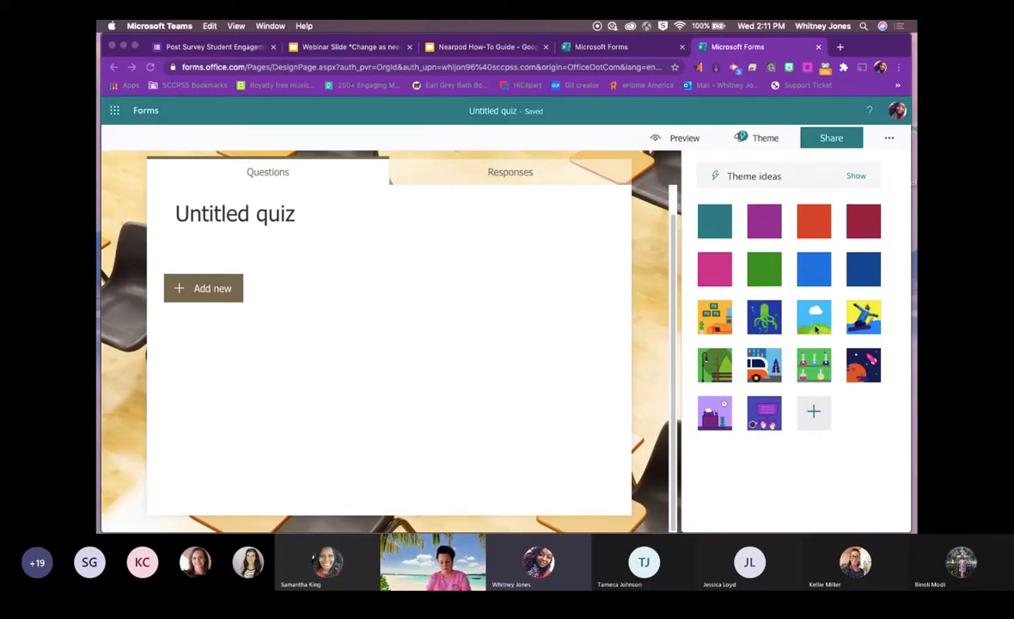
left_click(856, 177)
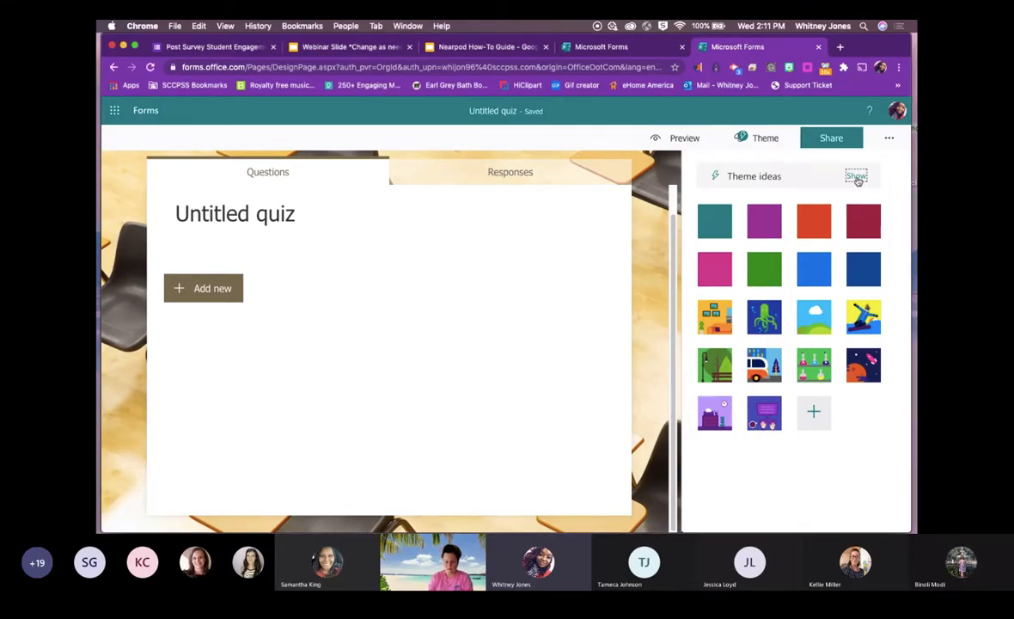
left_click(857, 178)
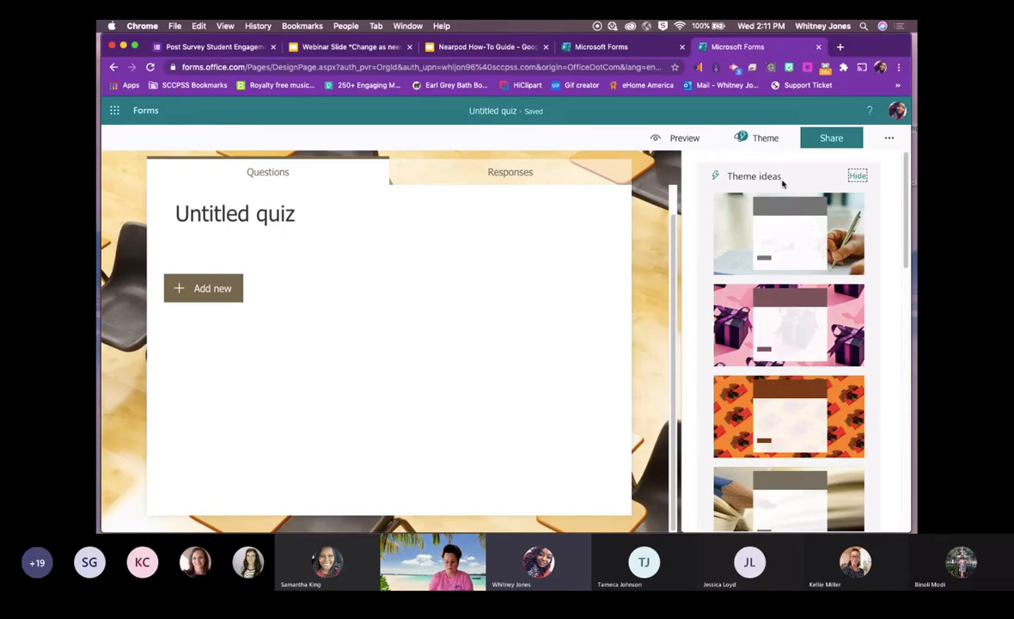
scroll(814, 284, "down", 3)
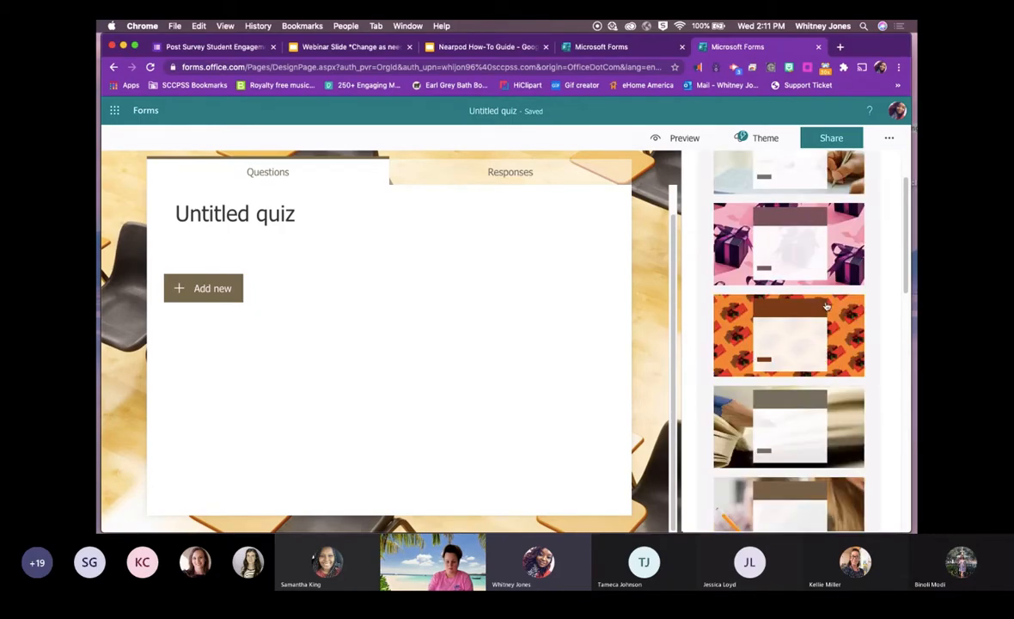
scroll(808, 356, "up", 2)
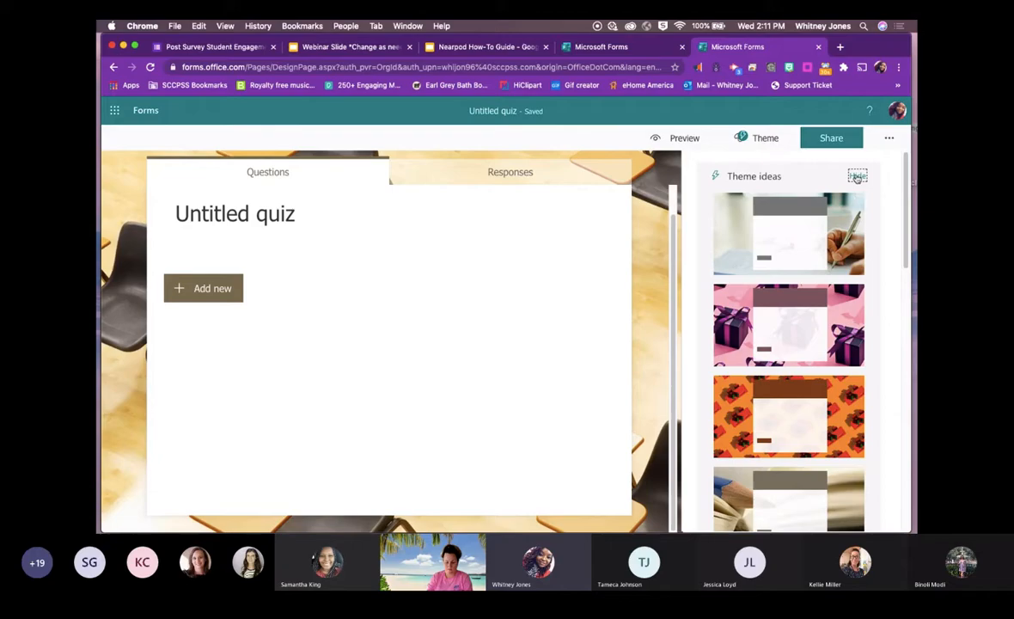
left_click(857, 176)
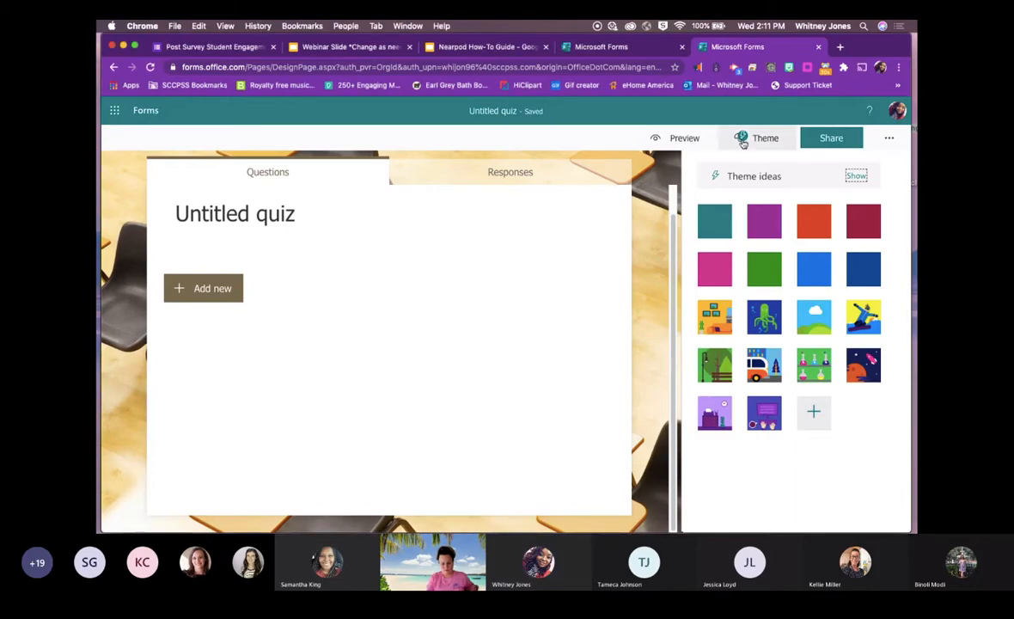
left_click(765, 142)
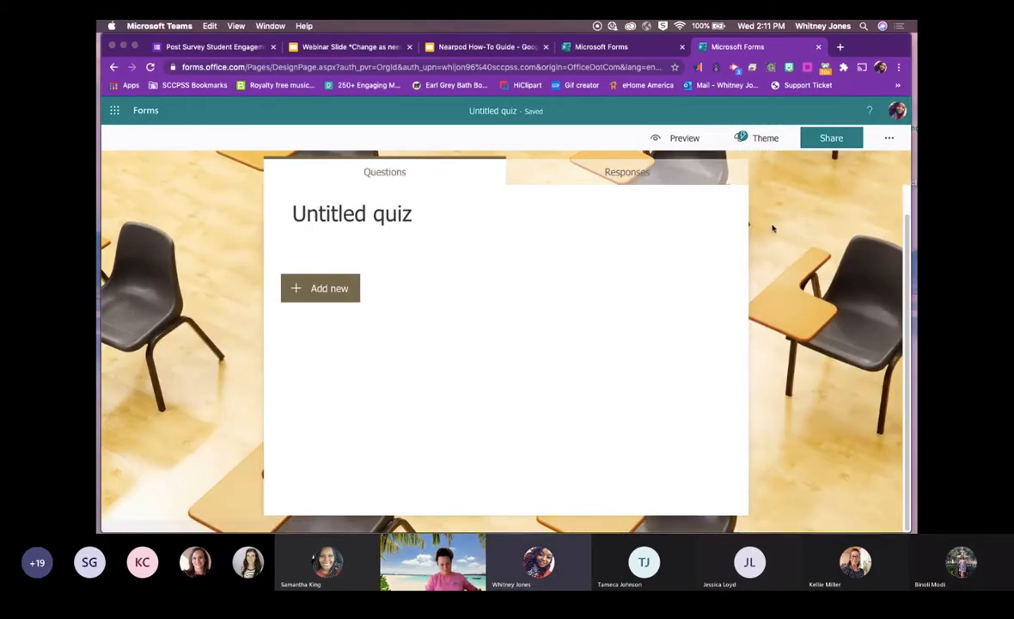
left_click(754, 143)
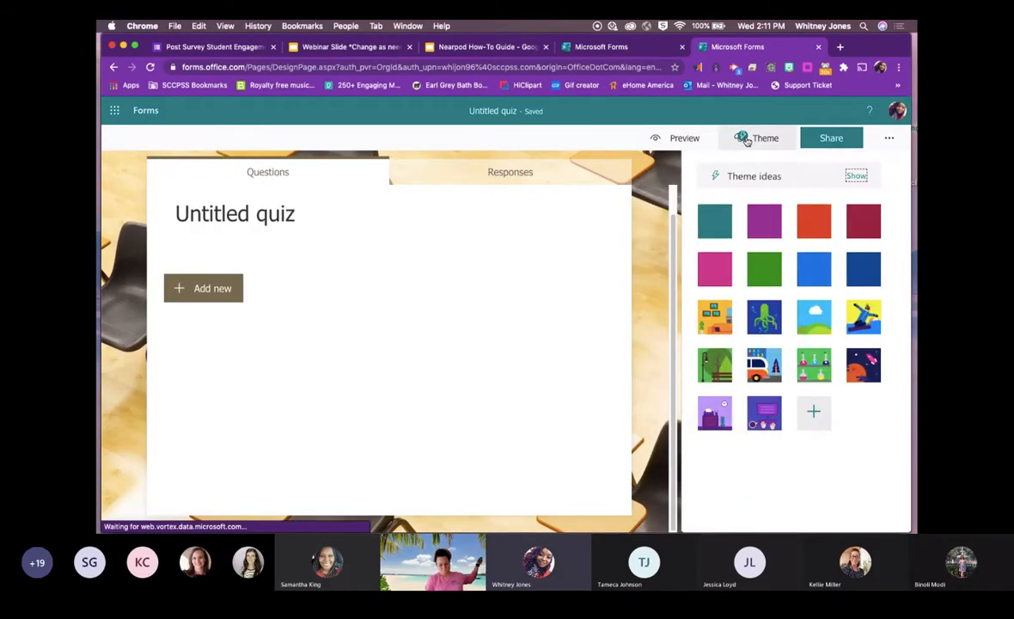
left_click(755, 145)
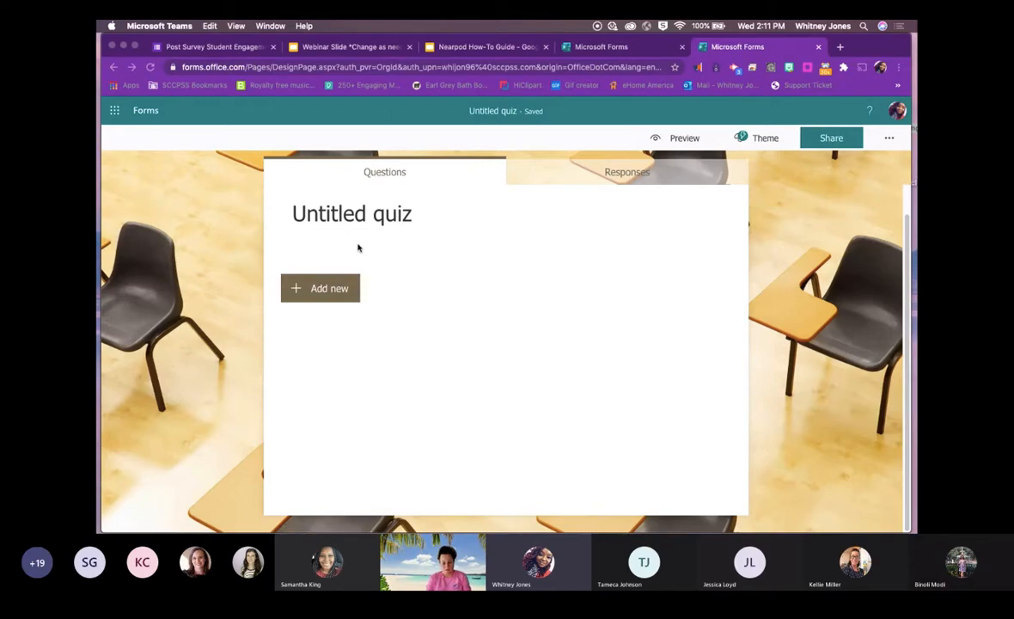
Change the title of the new quiz to "Telling Time".
left_click(296, 293)
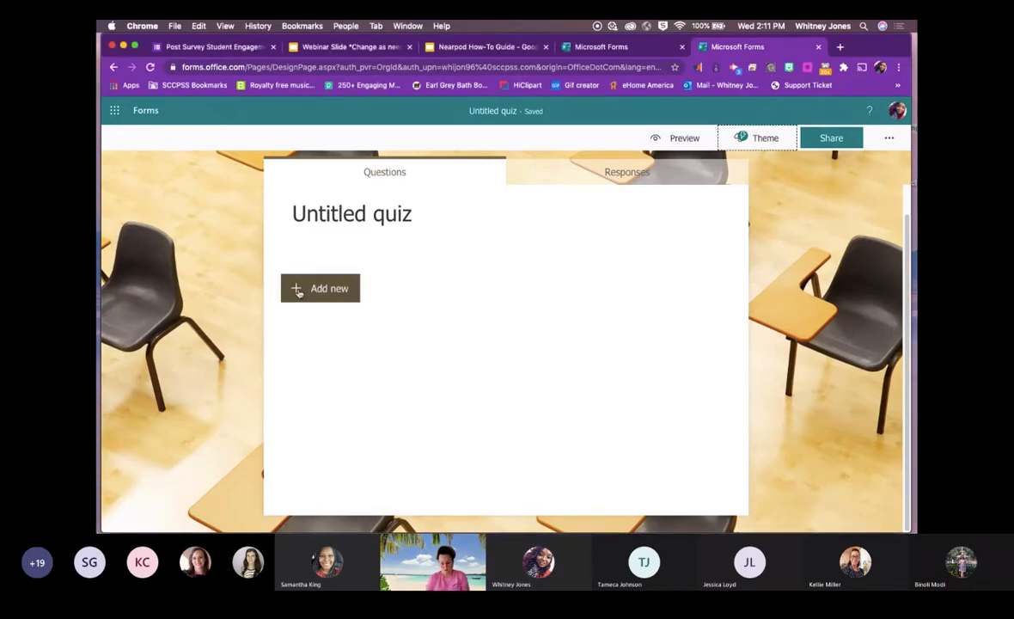
left_click(328, 214)
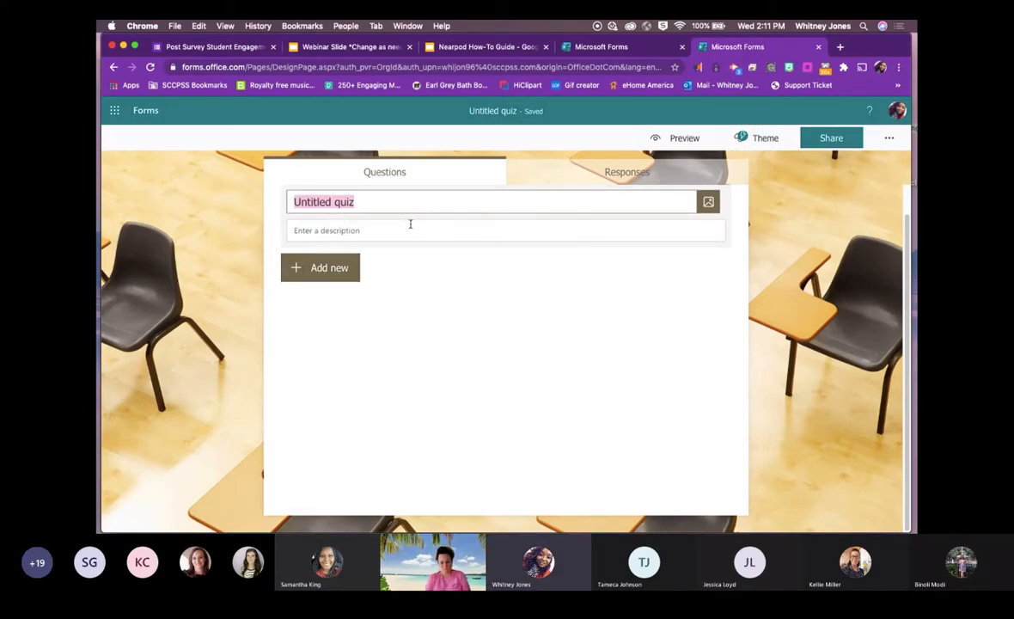
type("Tel")
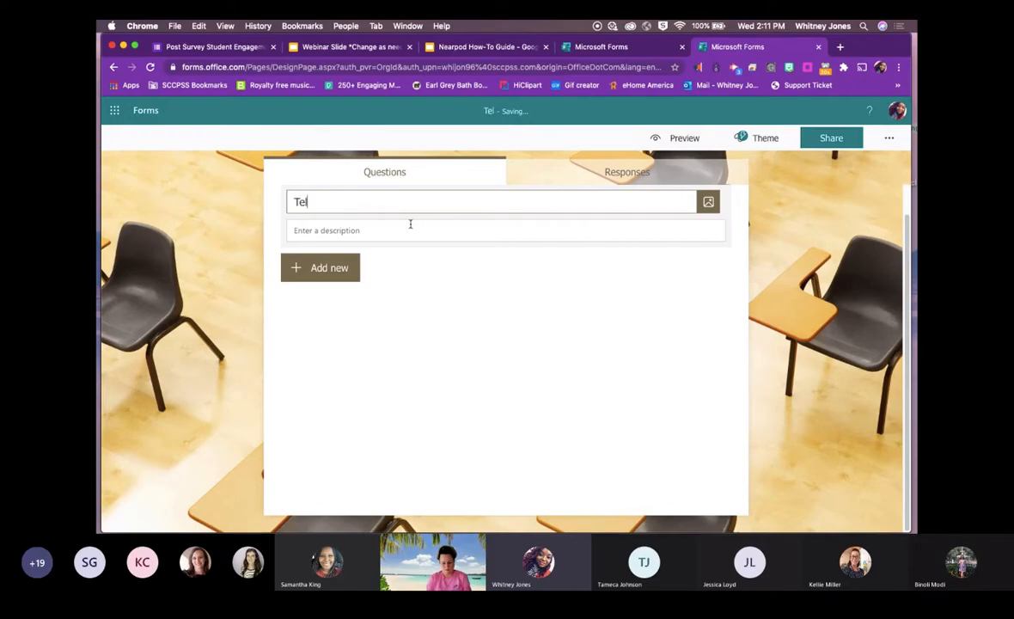
type("ling Time")
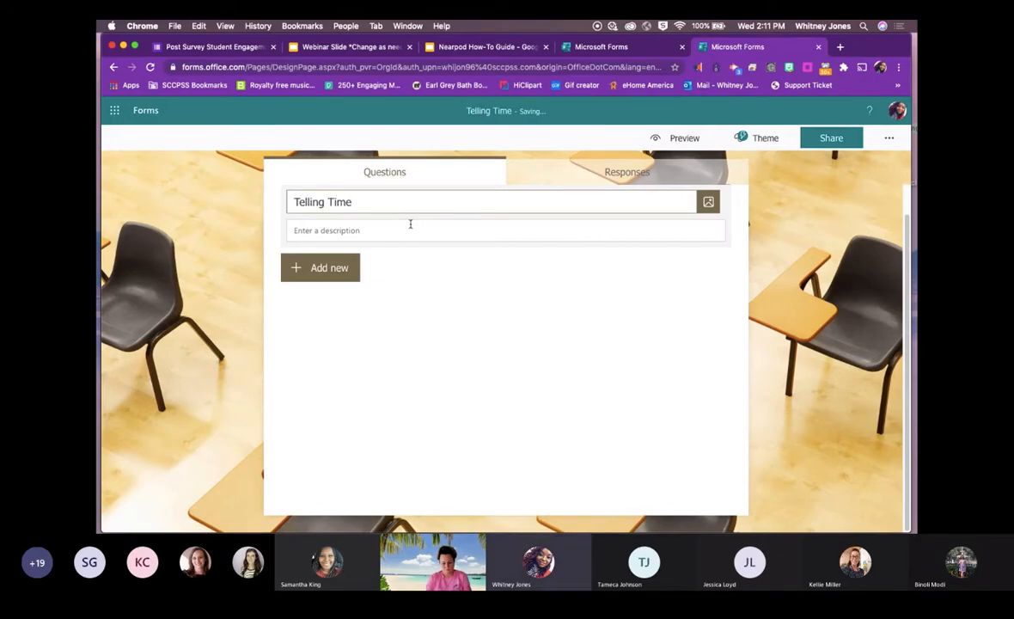
Search the web images for "clock" to illustrate the quiz title.
left_click(778, 110)
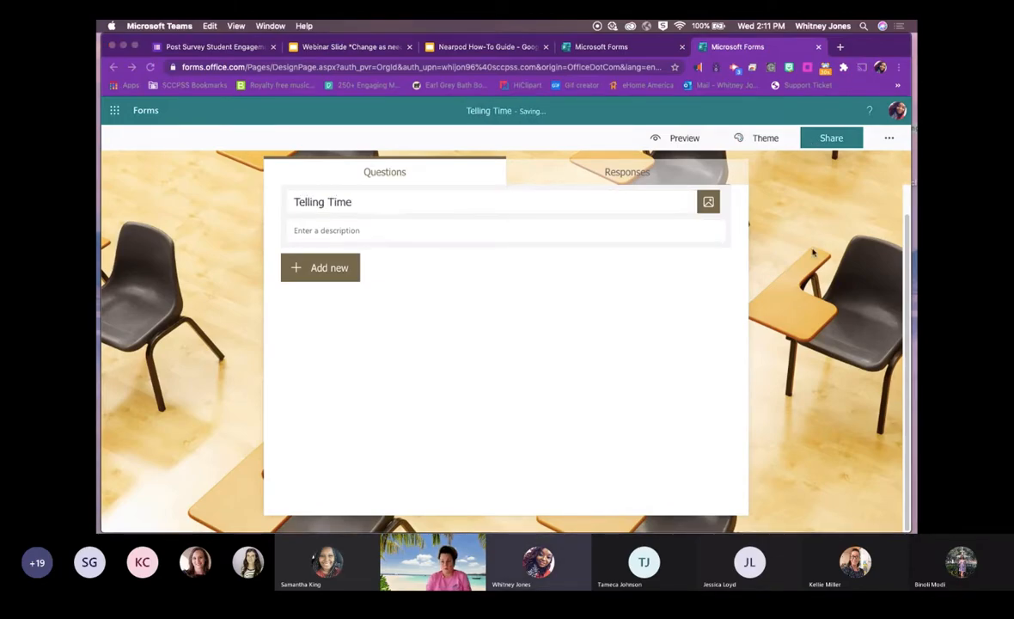
left_click(708, 202)
left_click(708, 202)
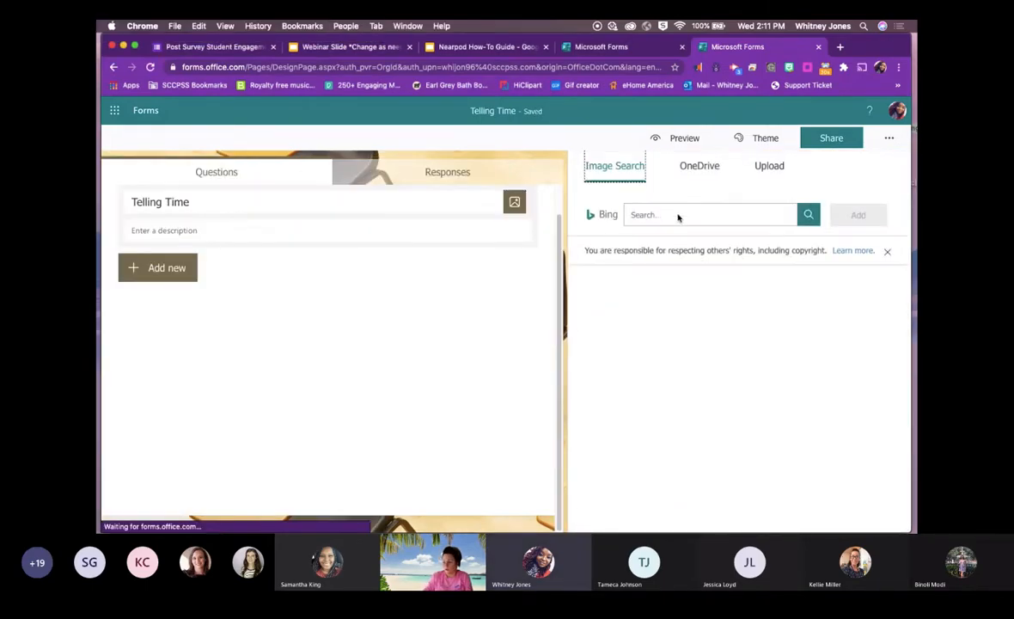
left_click(655, 217)
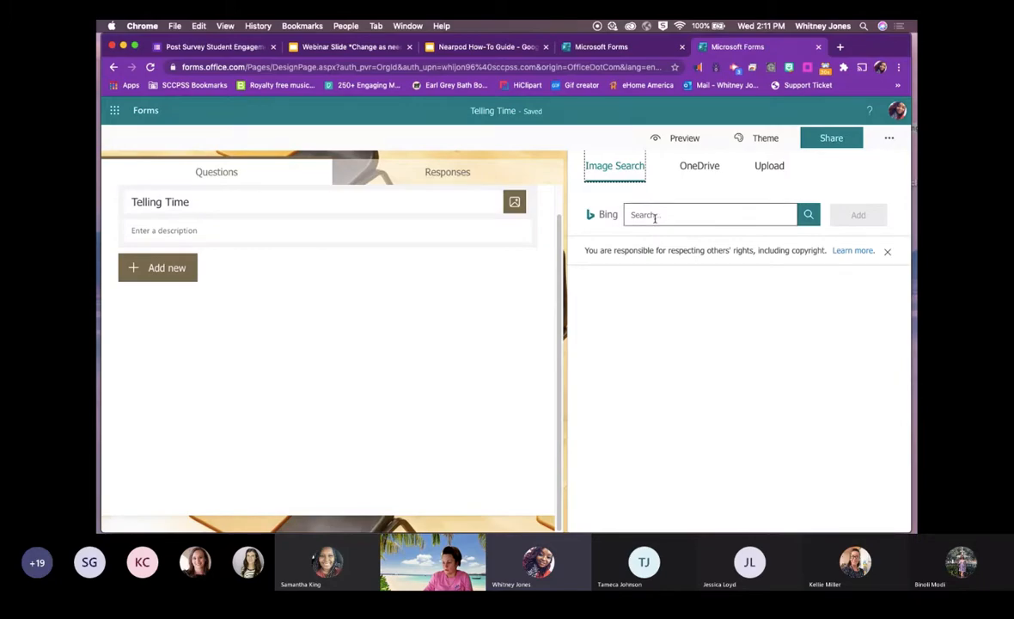
left_click(655, 216)
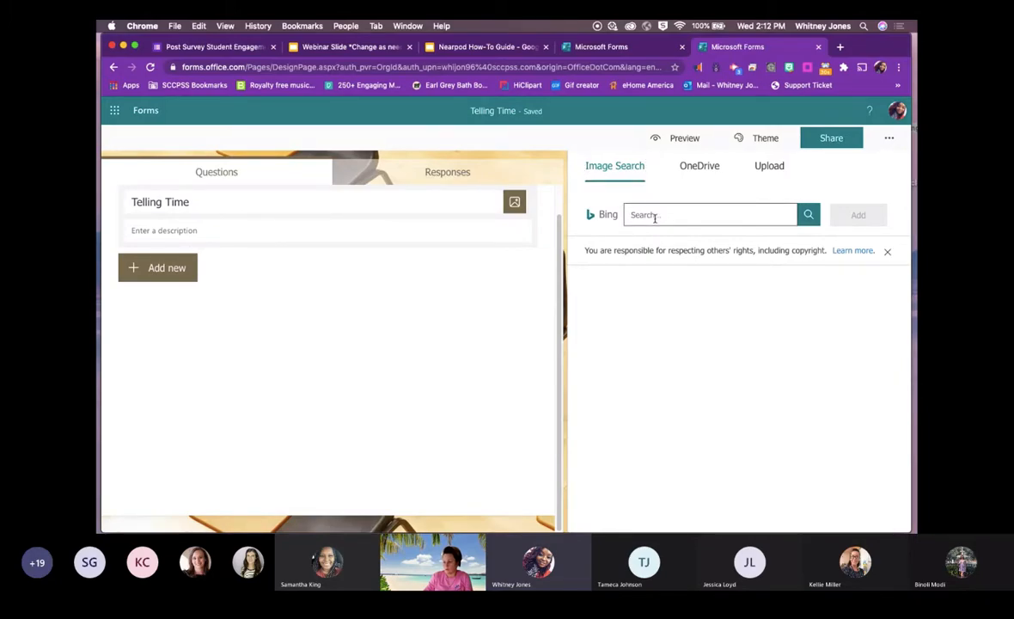
type("clock")
key("Return")
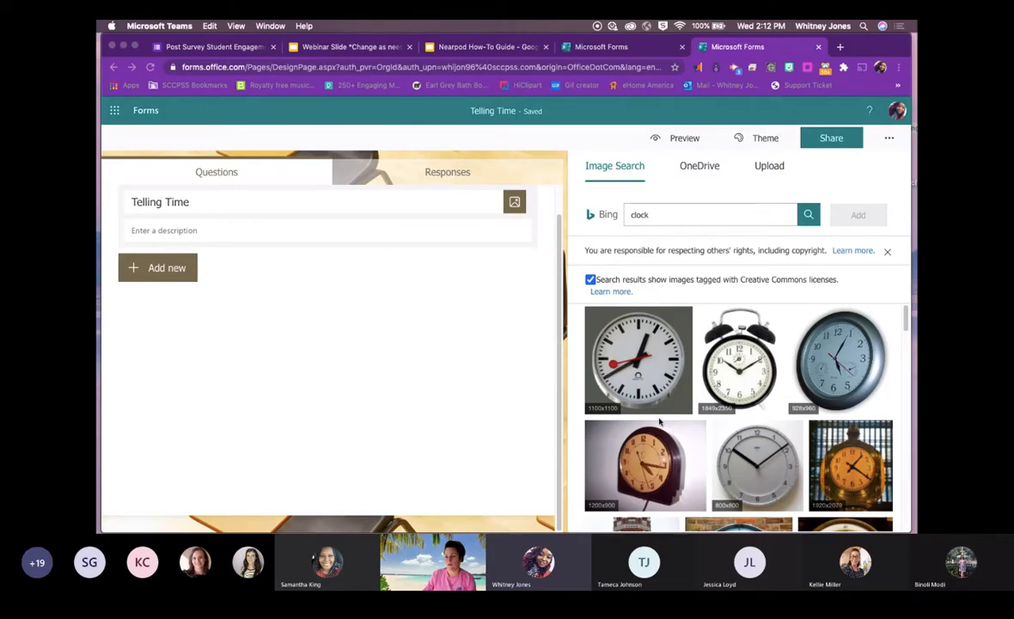
Insert the round white clock image with the red second hand from the search results beside the quiz title.
scroll(668, 404, "down", 5)
scroll(666, 408, "up", 5)
left_click(659, 417)
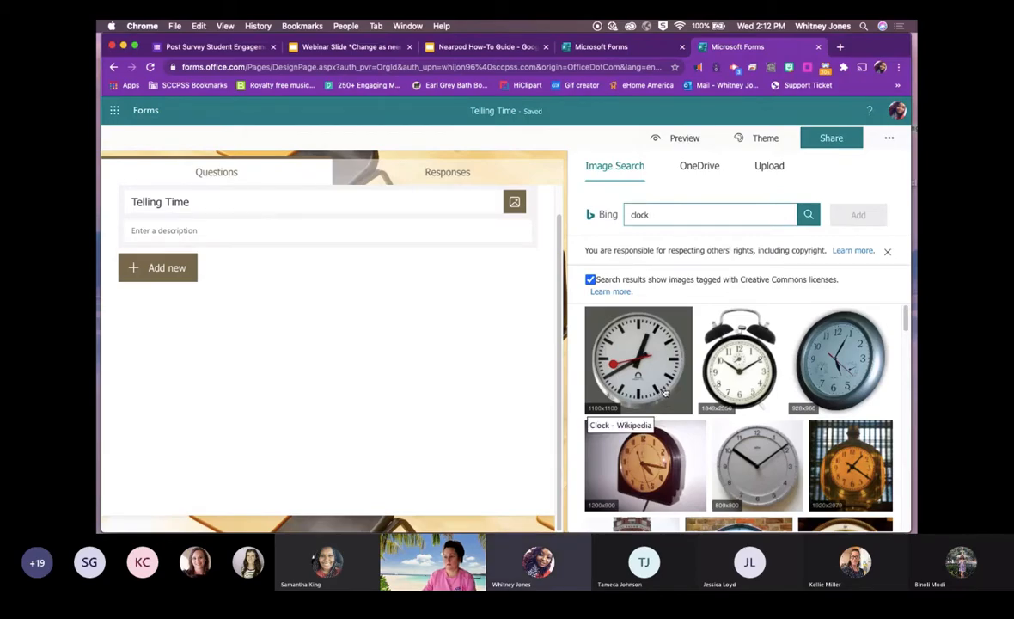
left_click(660, 375)
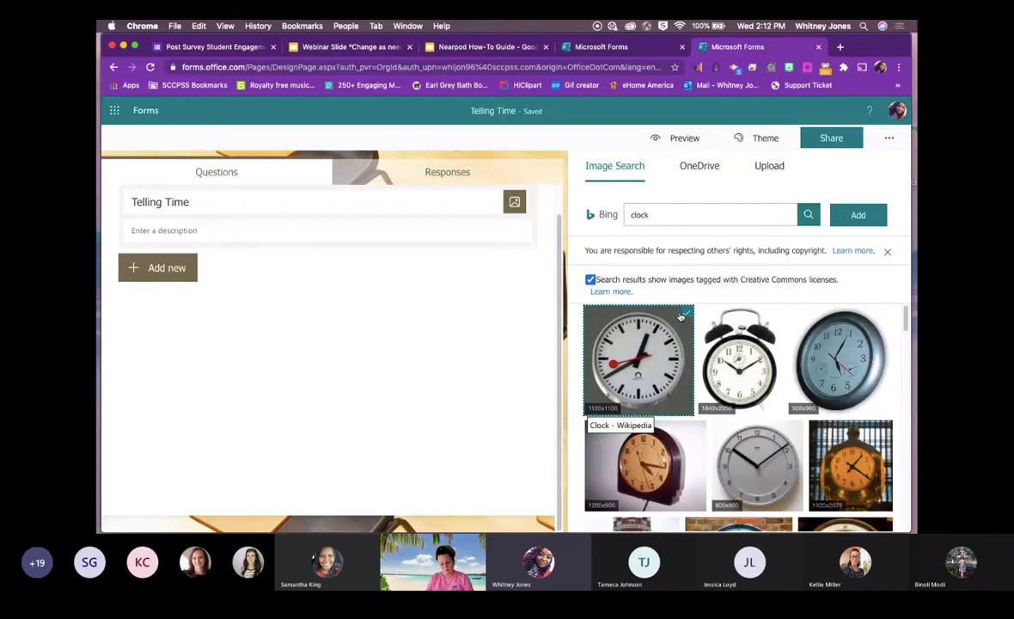
left_click(856, 212)
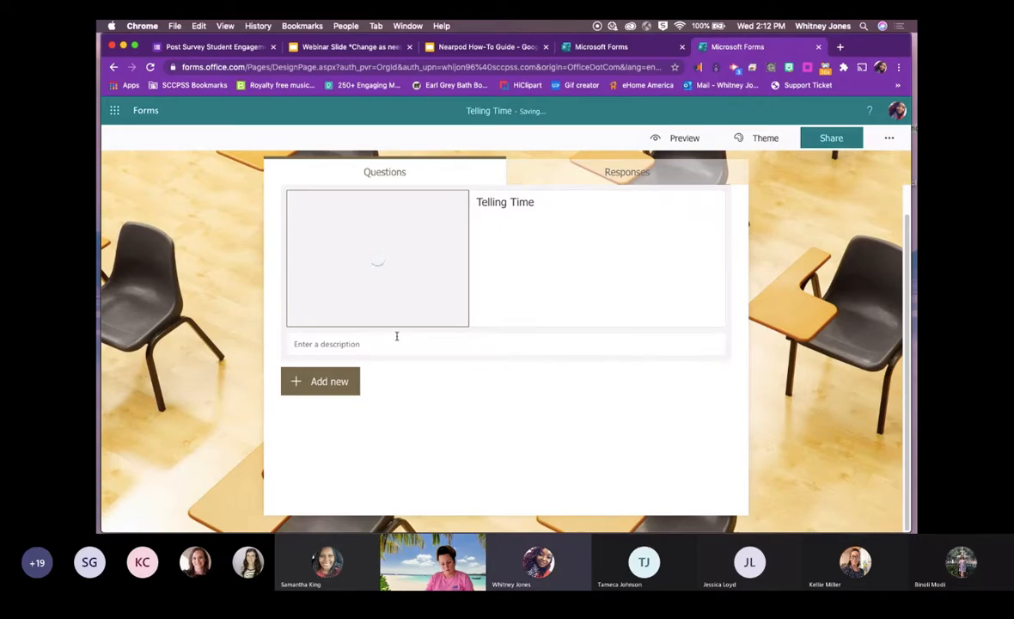
Enter the quiz description "Directions: Answer the questions given".
left_click(374, 280)
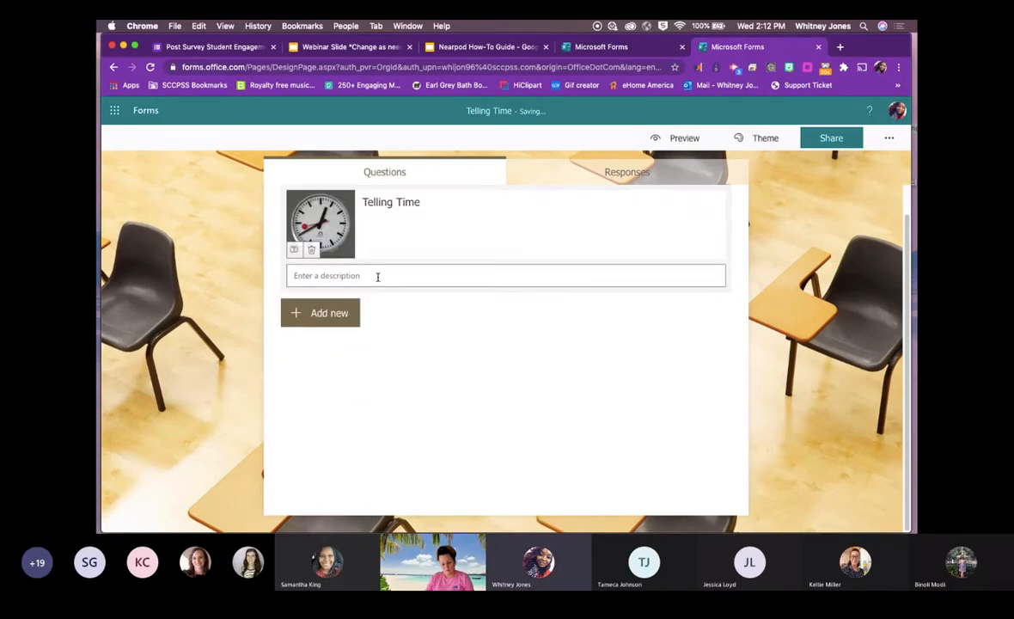
type("Directions")
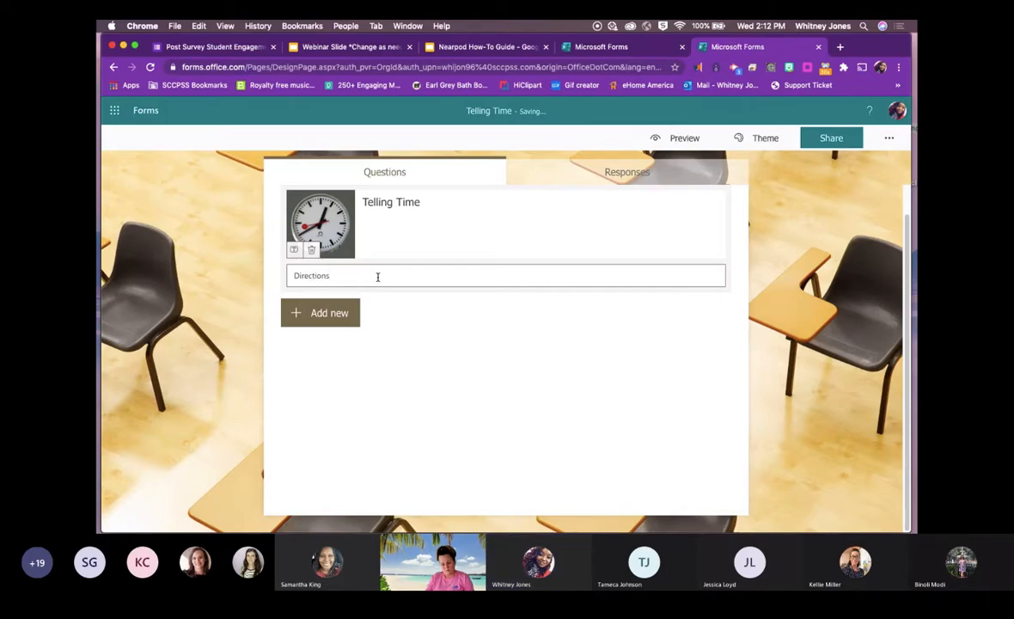
type(": Answe")
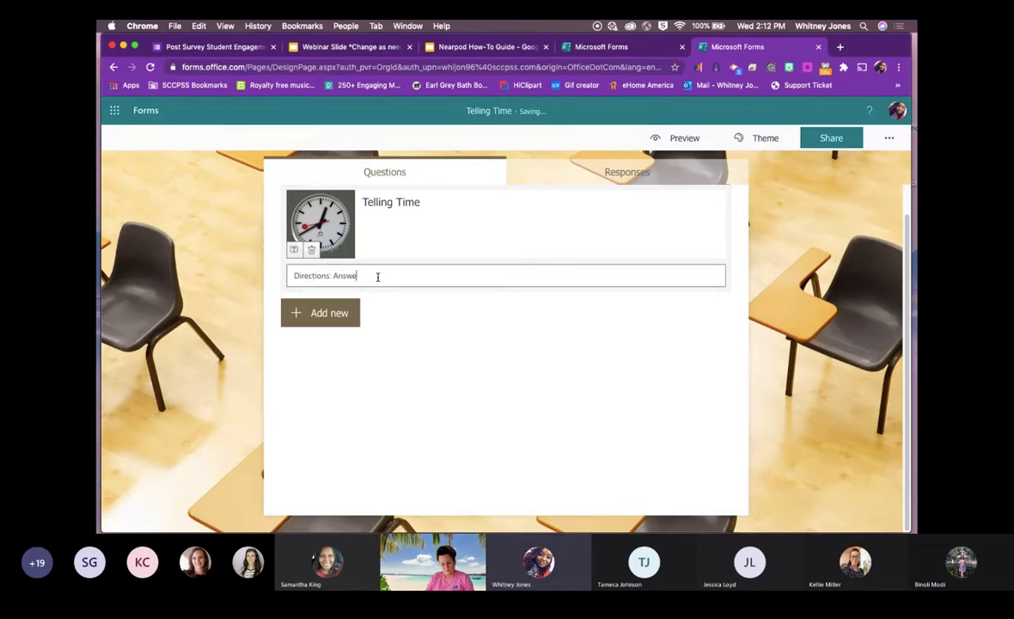
type("r the questions given")
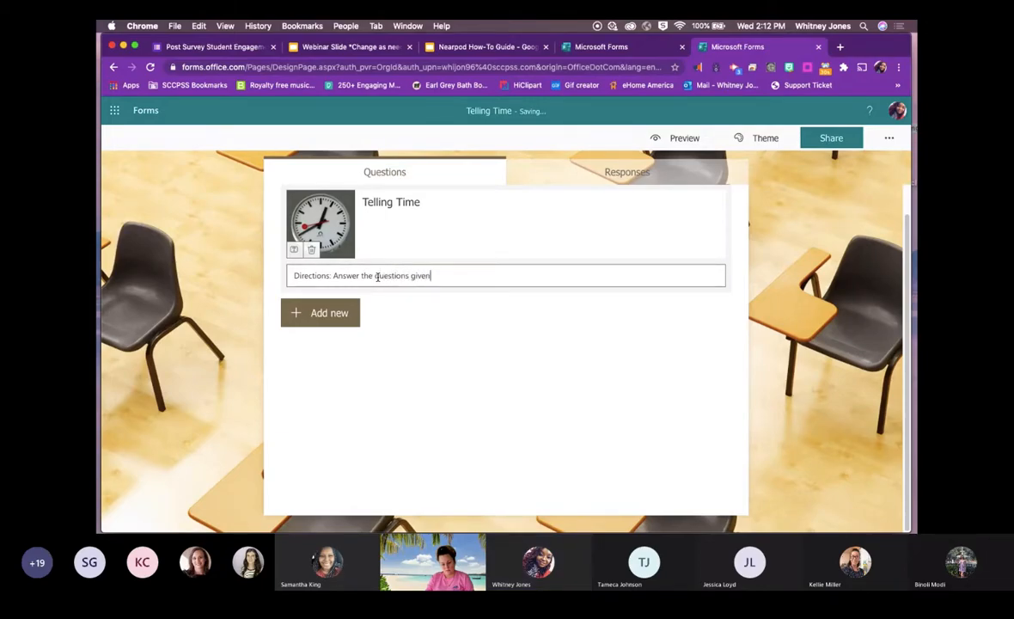
Add a choice question with the text "What type of clock is this".
left_click(314, 320)
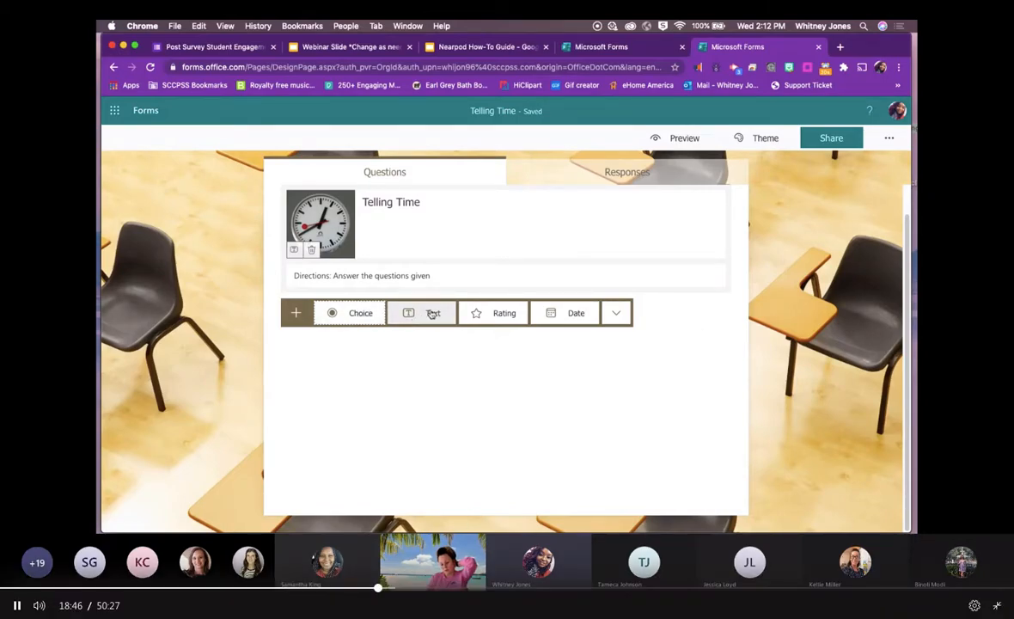
left_click(616, 314)
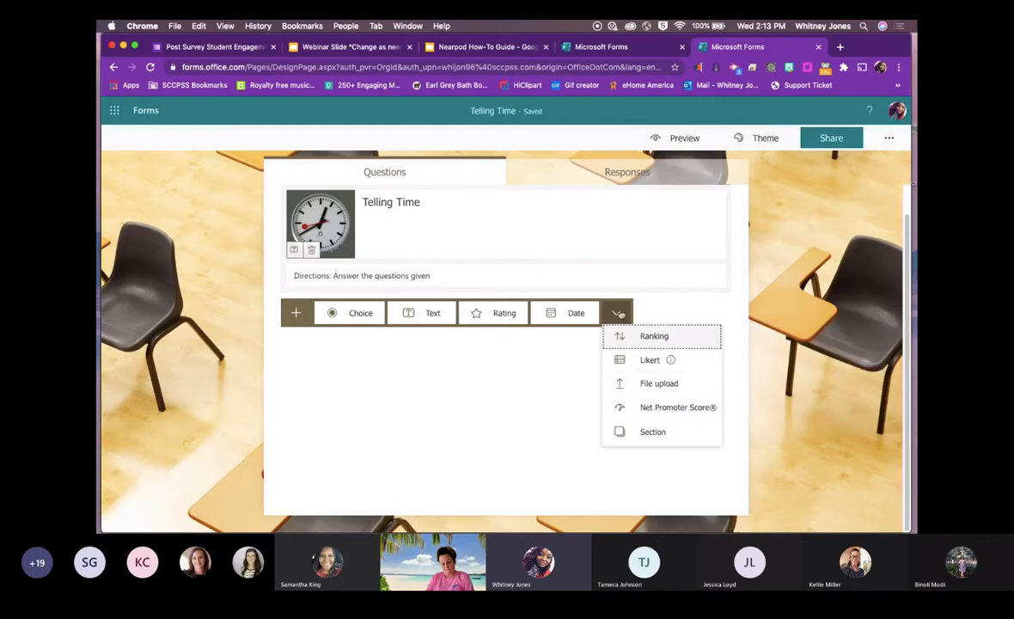
left_click(361, 313)
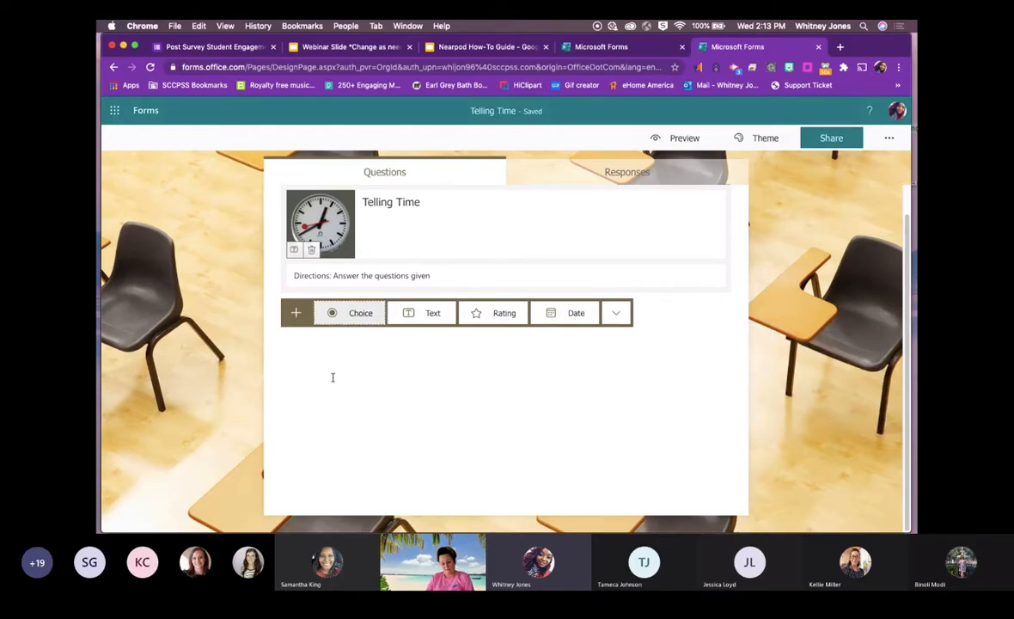
type("Whaqt")
key("BackSpace")
key("BackSpace")
type("t")
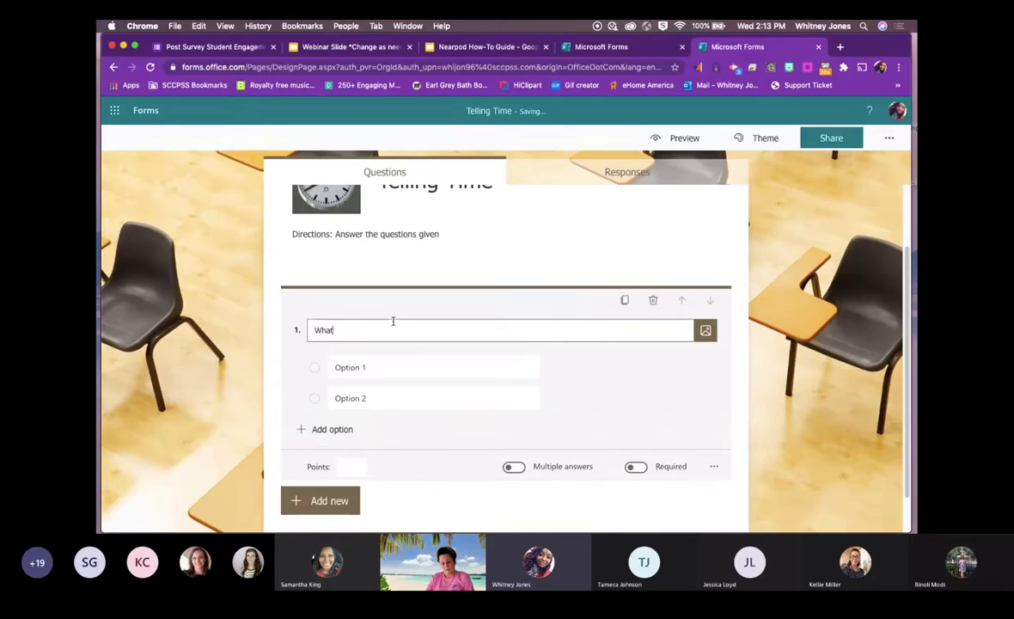
type(" t a")
key("BackSpace")
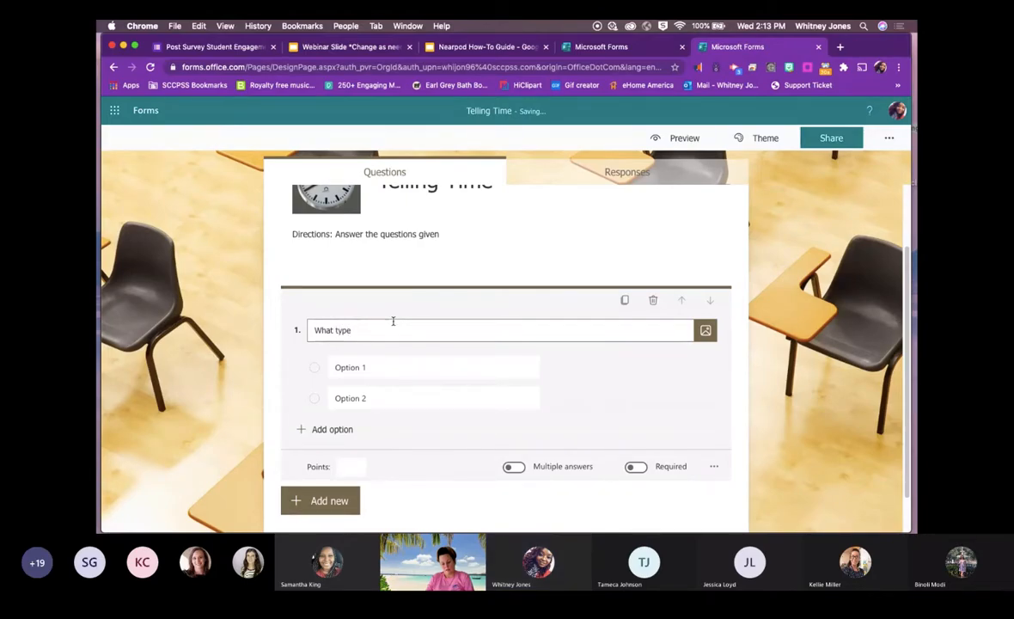
type("of clock is this")
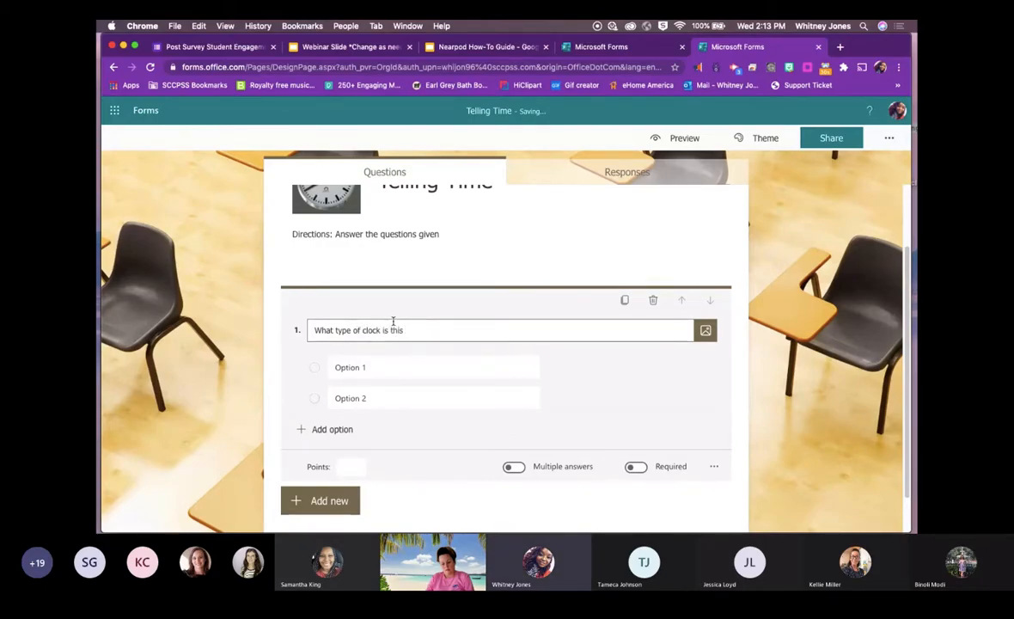
Insert the black digital clock image with green digits from the clock image search into question 1.
left_click(705, 332)
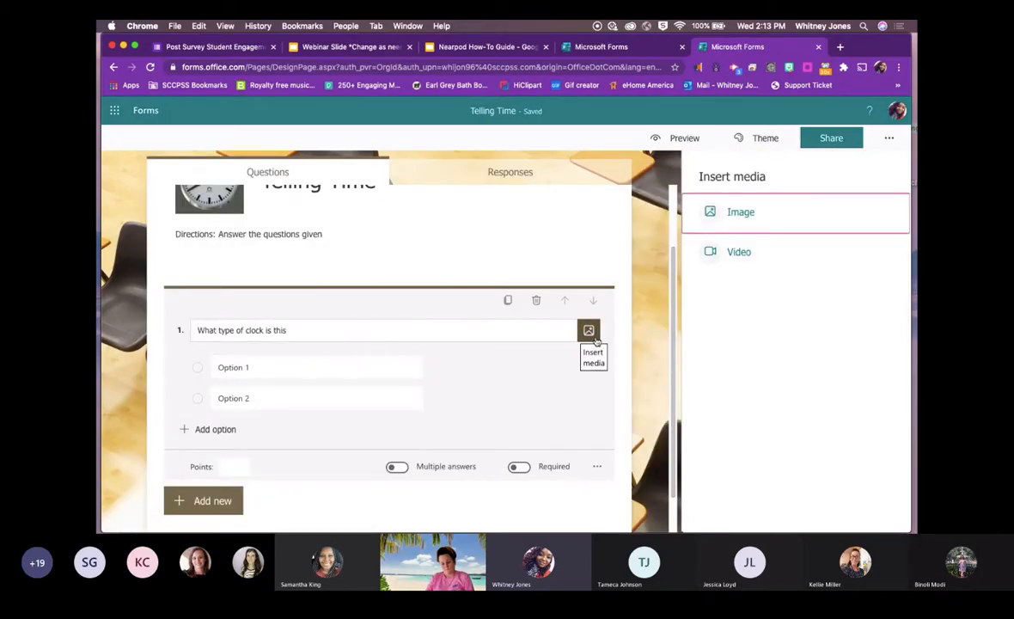
left_click(746, 215)
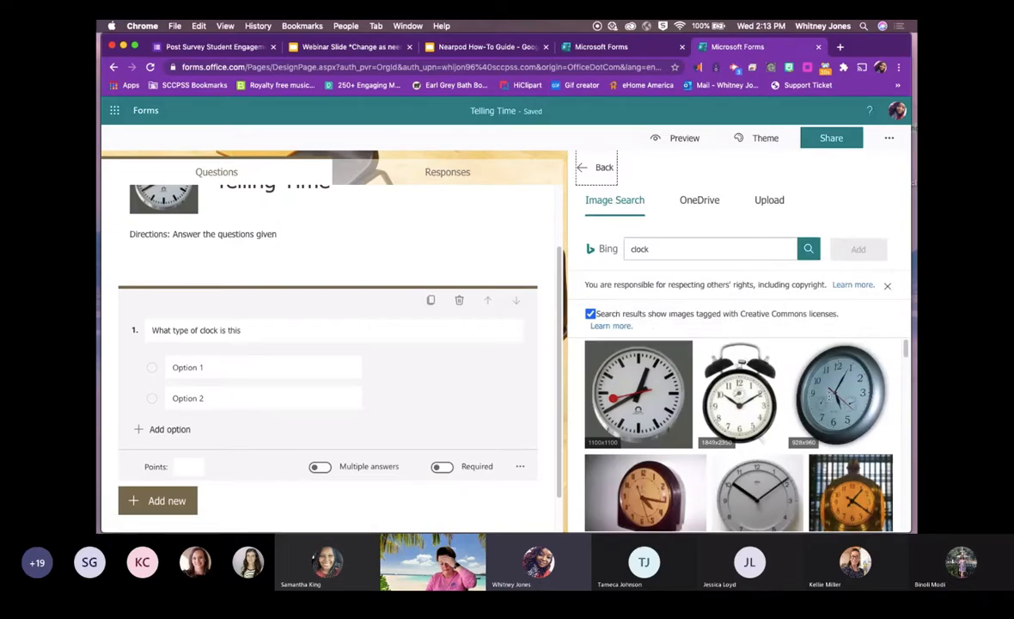
scroll(833, 412, "down", 5)
scroll(773, 411, "down", 5)
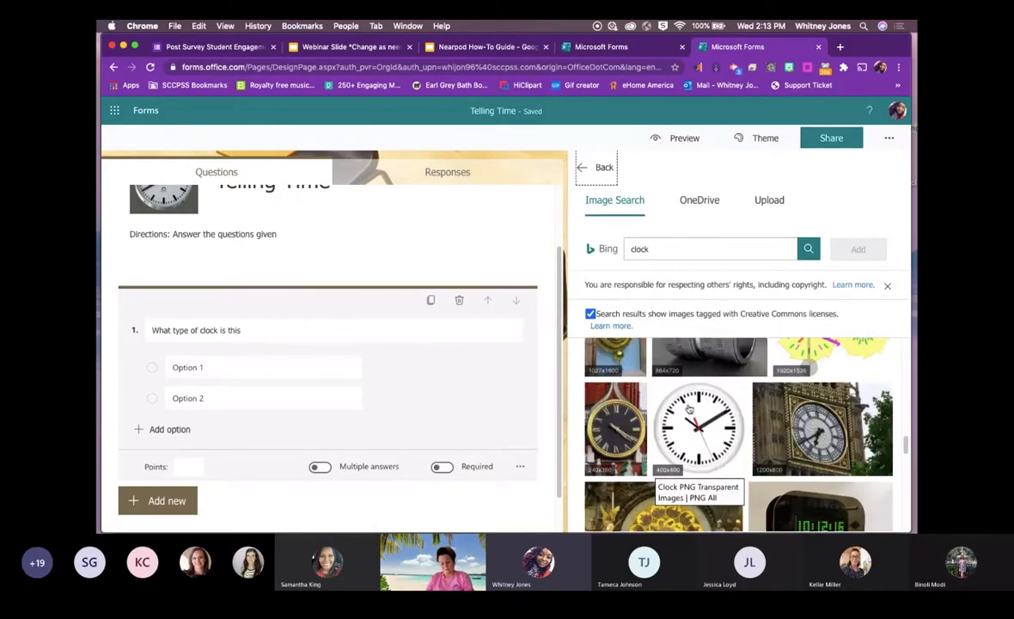
left_click(757, 362)
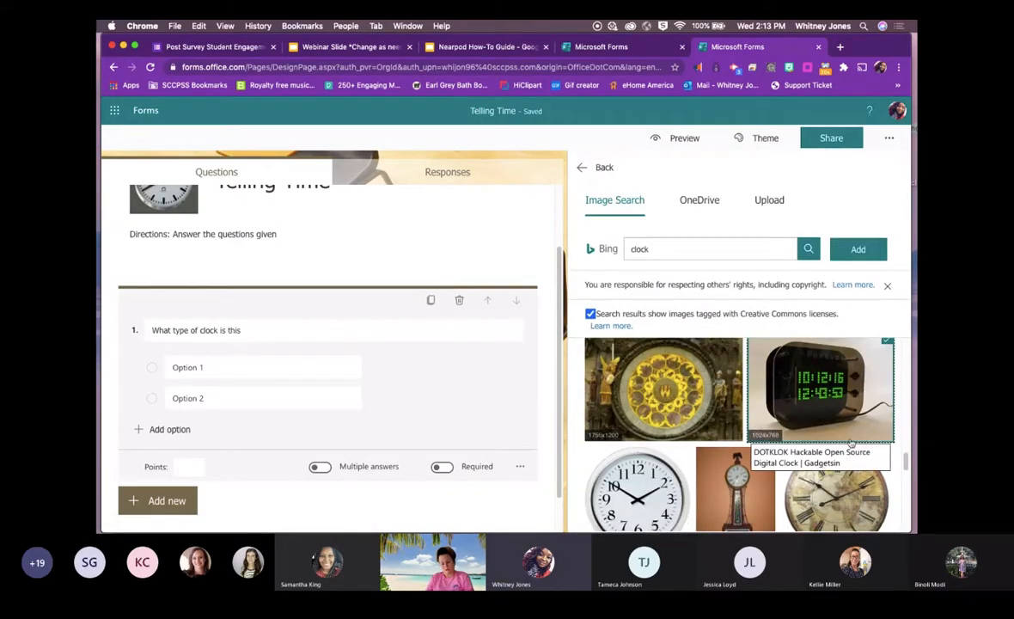
left_click(858, 249)
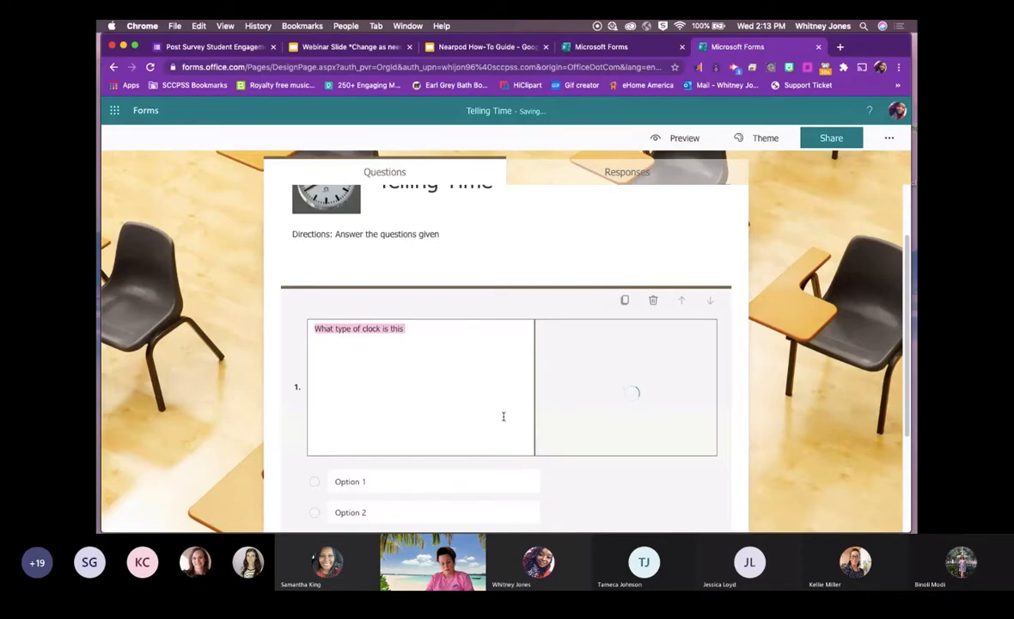
Set the two answer options of question 1 to "Digital" and "Analogue".
scroll(503, 416, "down", 1)
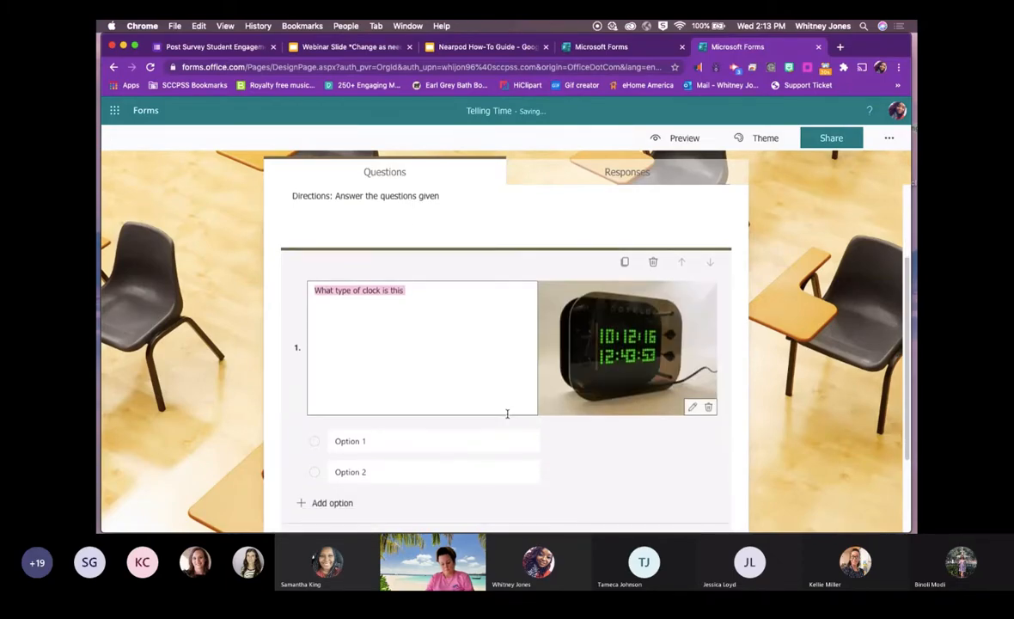
left_click(379, 444)
type("Digital")
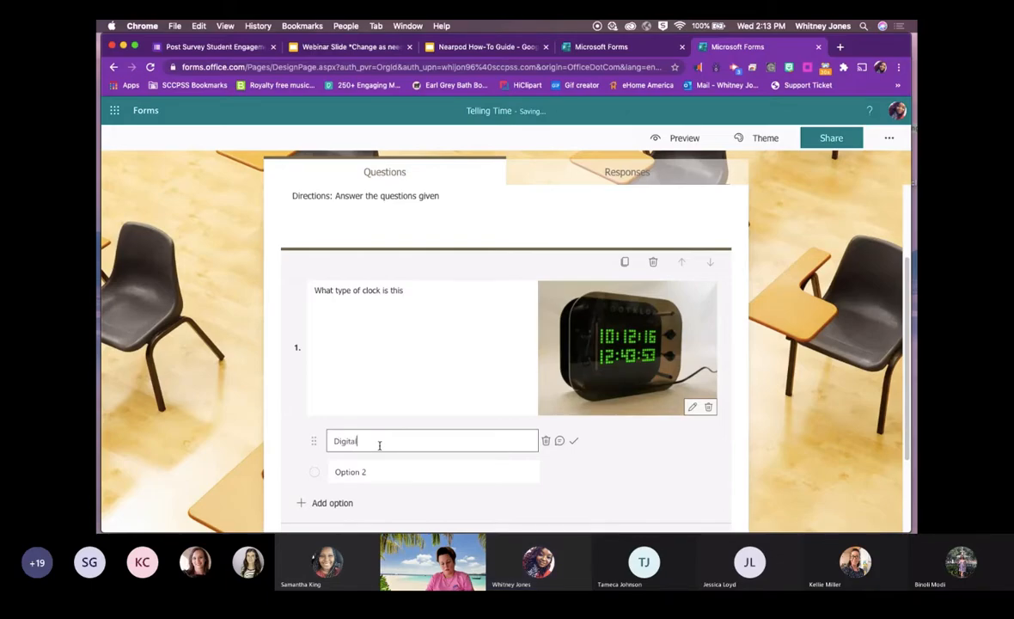
double_click(358, 472)
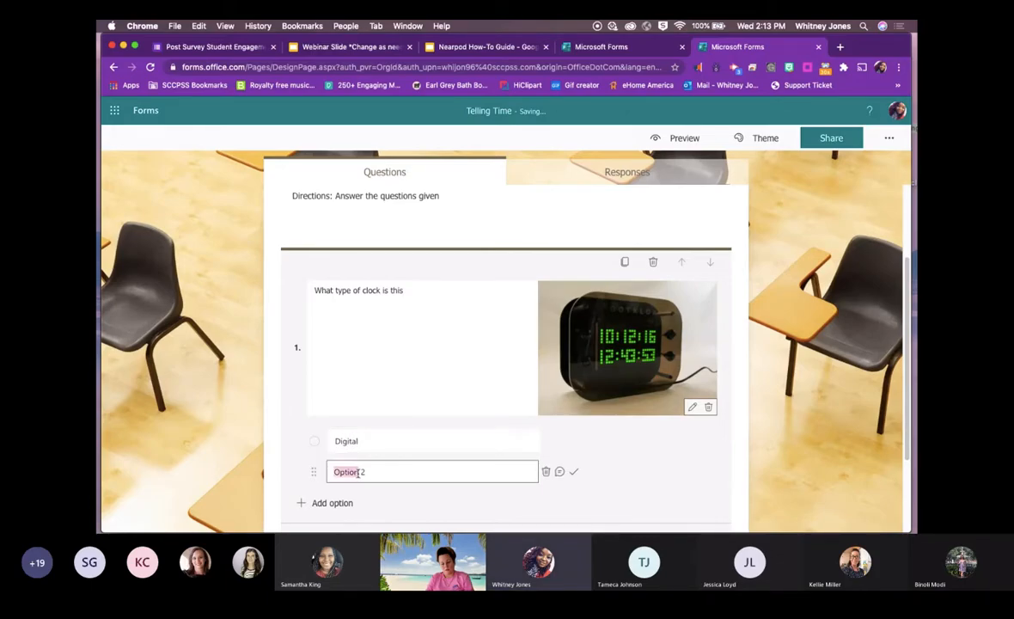
type("Analogue")
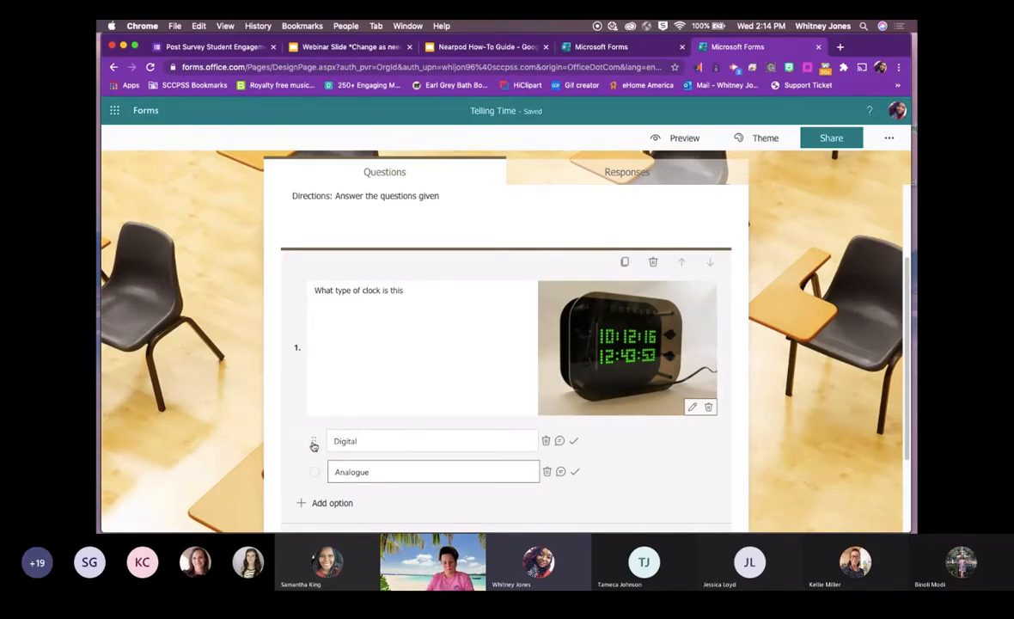
left_click(314, 445)
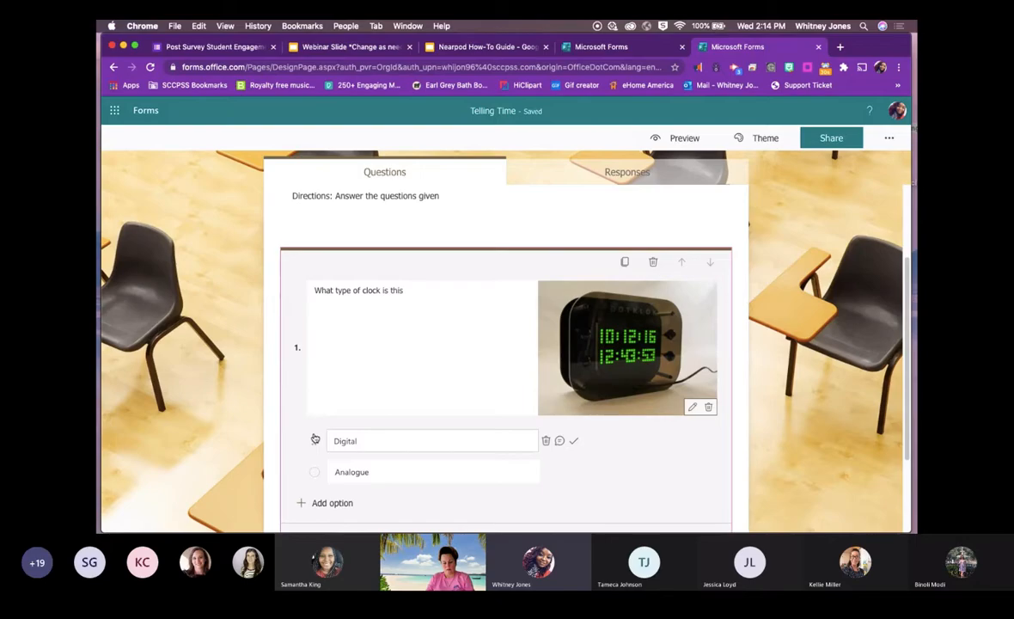
mouse_move(312, 443)
left_mouse_down()
mouse_move(317, 482)
mouse_move(317, 419)
mouse_move(314, 433)
left_mouse_up()
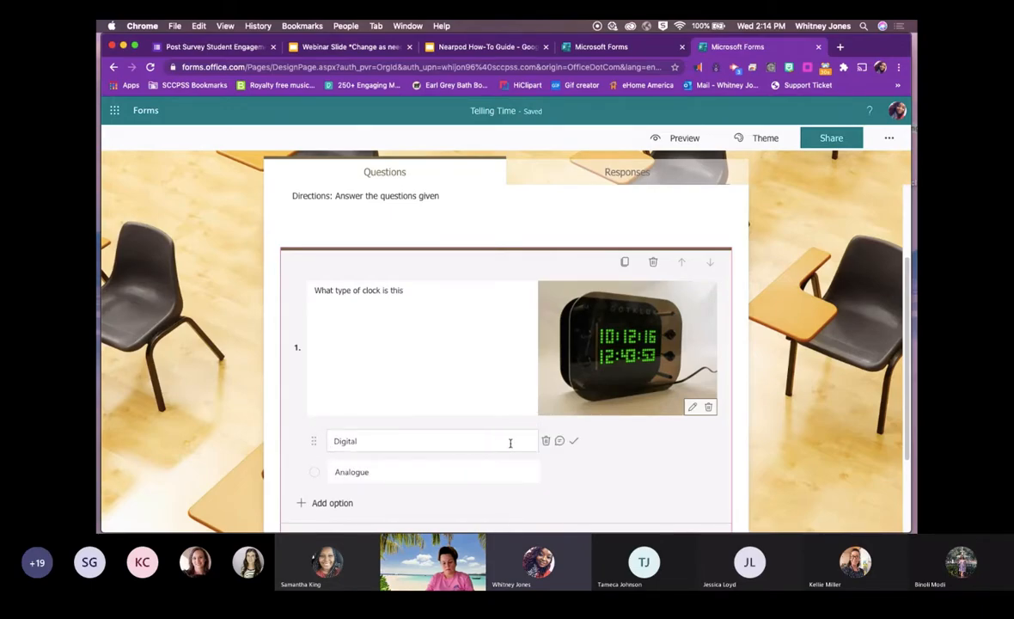
Add the respondent messages "Great job!" to the Digital option and "Review ......" to the Analogue option.
left_click(560, 446)
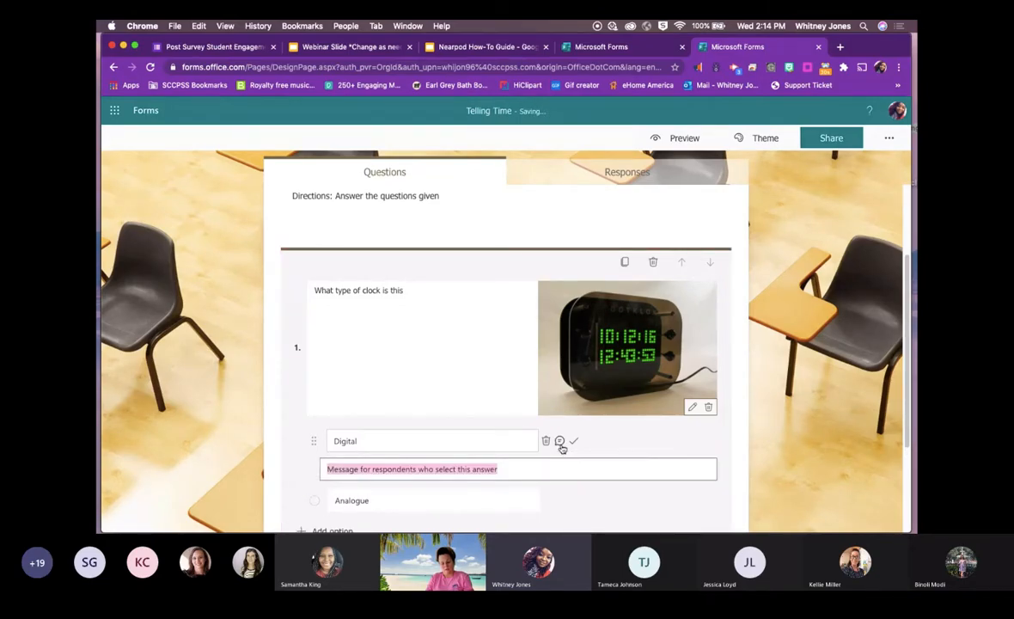
type("Great j")
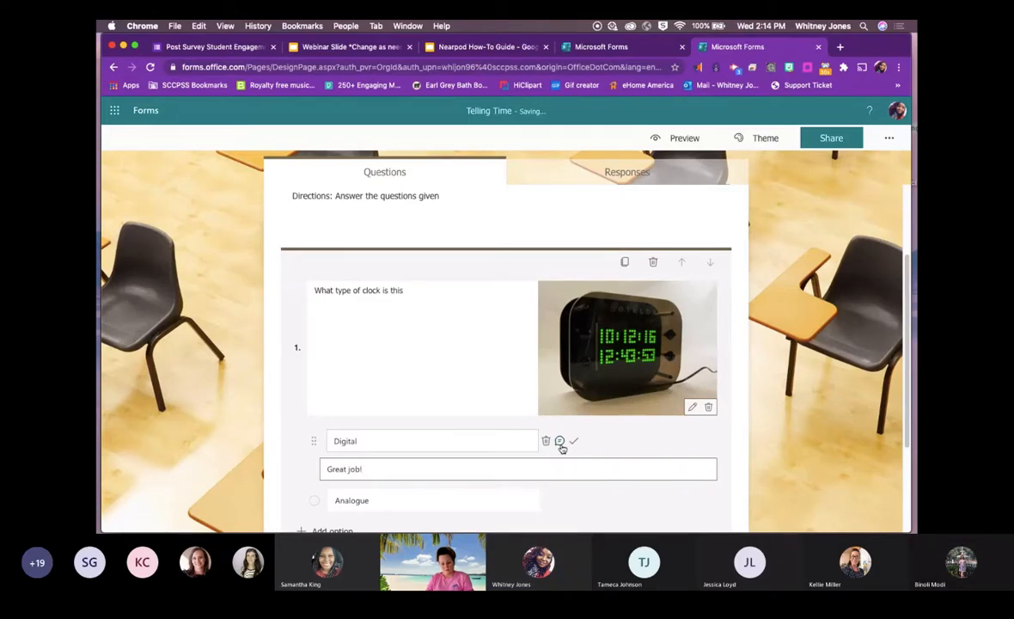
type("ob!")
scroll(602, 499, "down", 1)
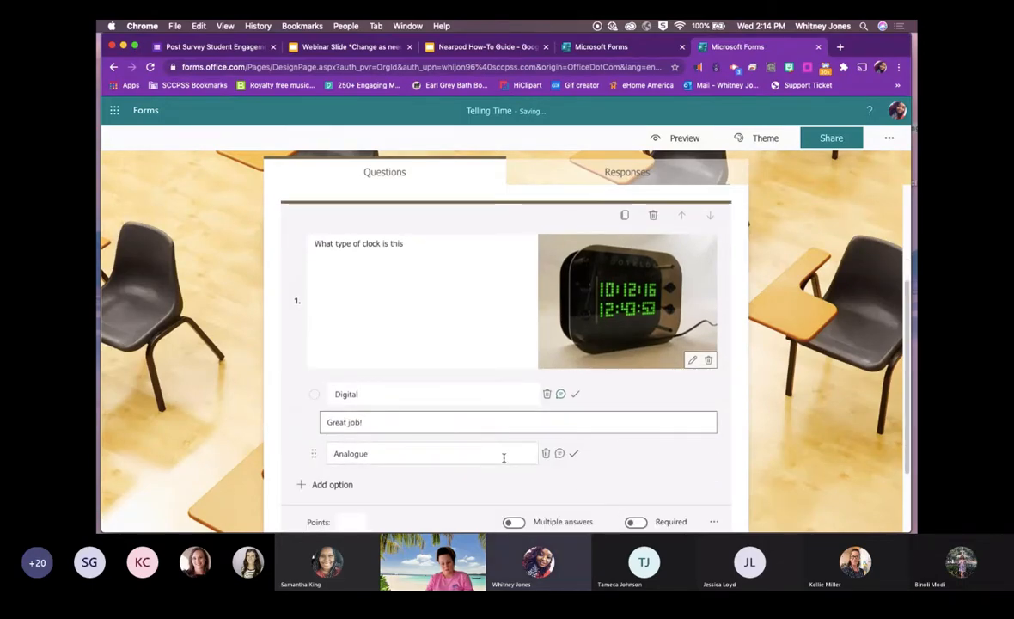
left_click(560, 454)
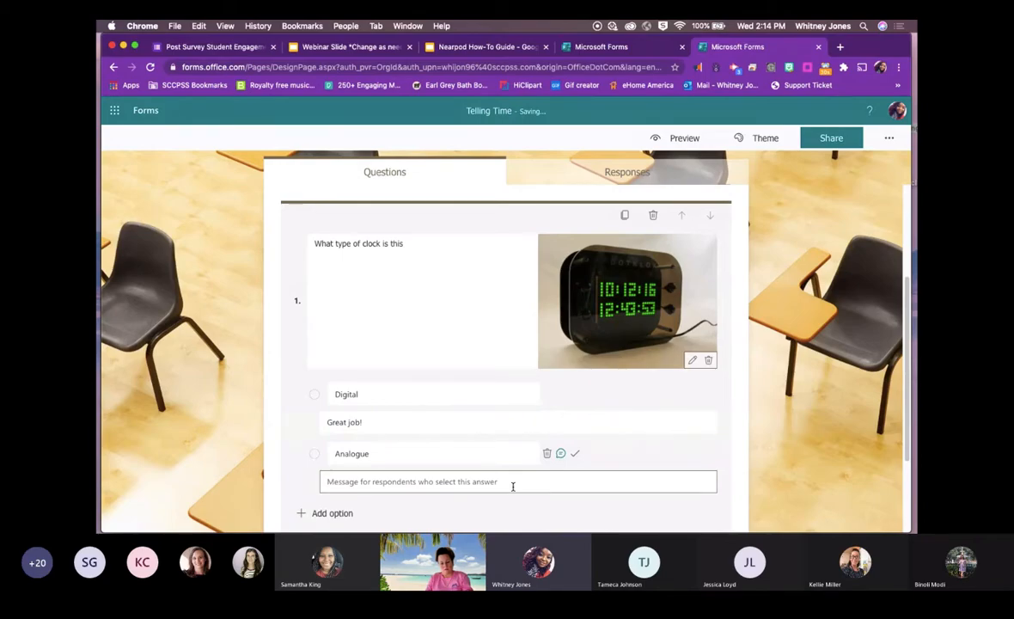
type("Review")
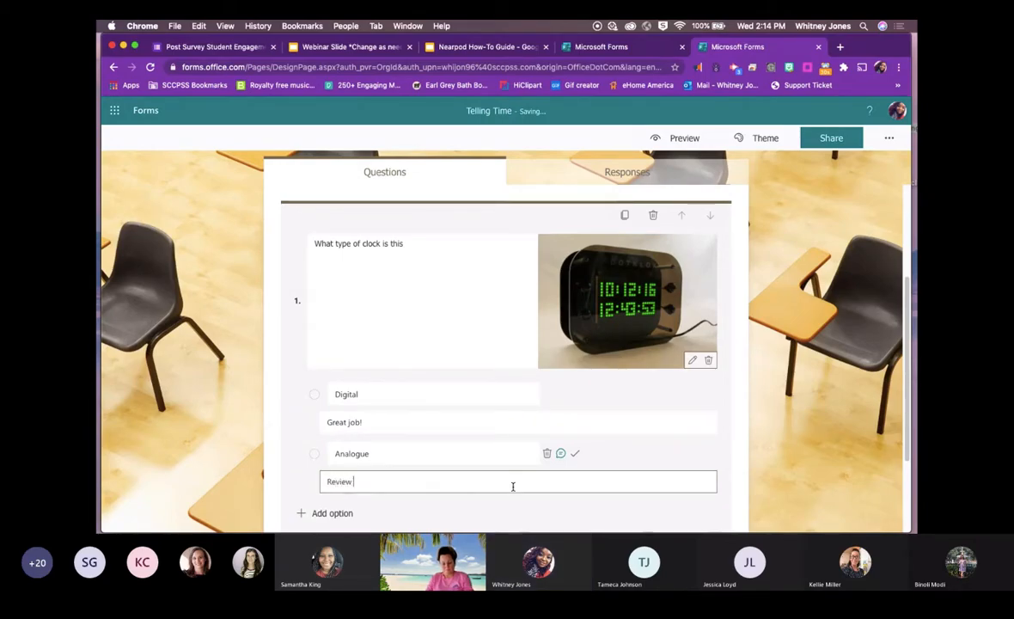
type(" ......")
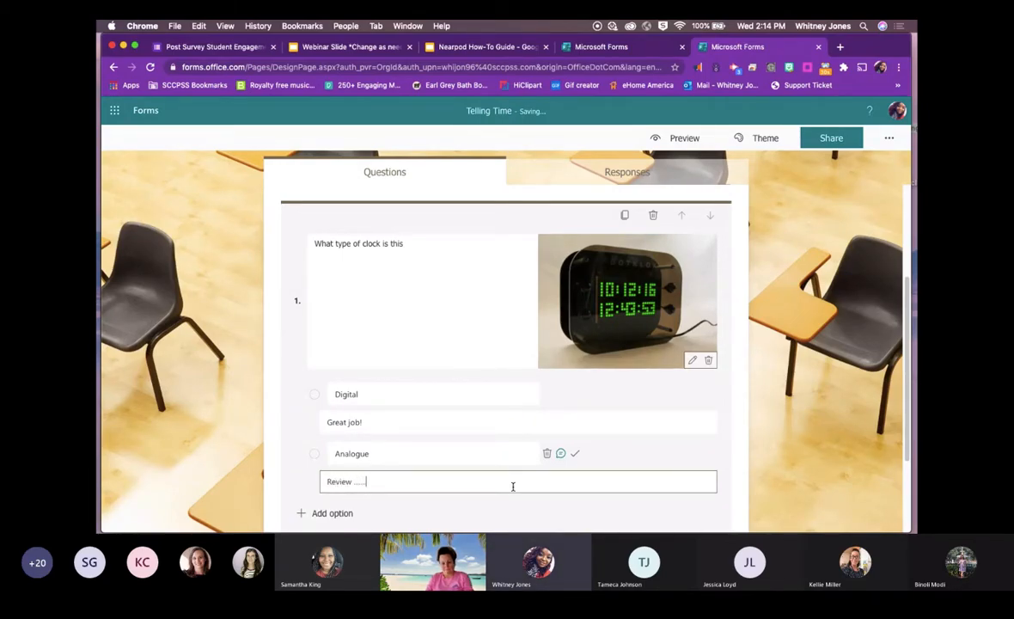
type("thi")
key("BackSpace")
key("BackSpace")
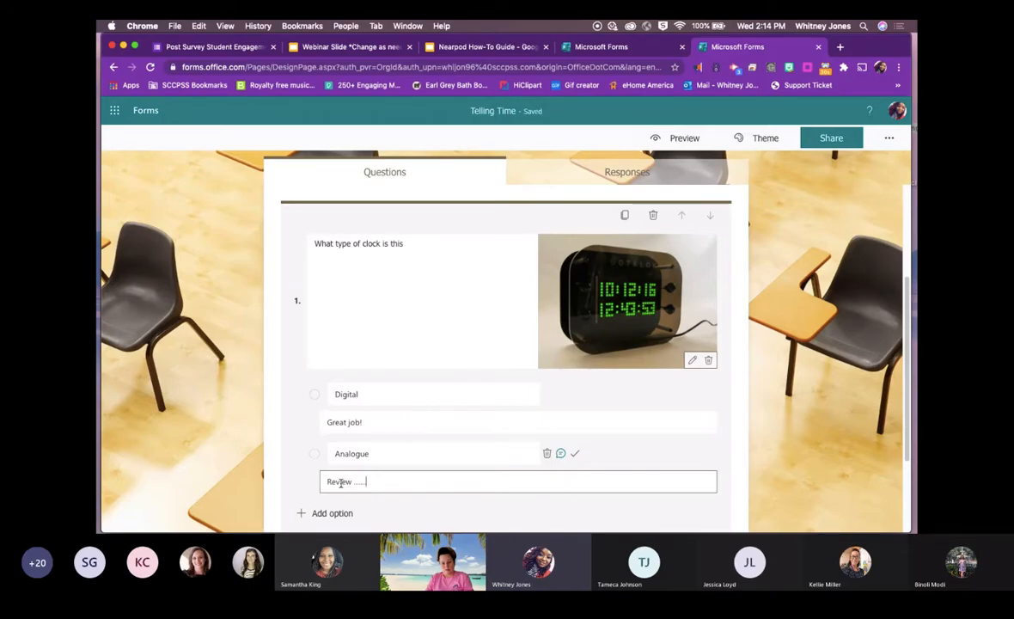
Mark Digital as the correct answer to question 1 and set the question's points to 2.
left_click(574, 453)
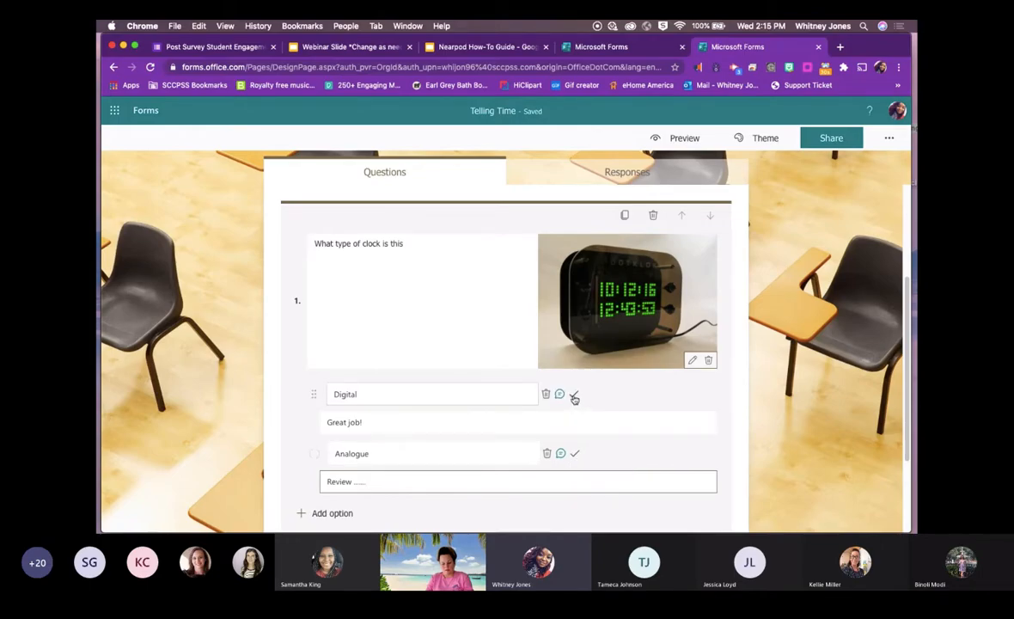
left_click(575, 394)
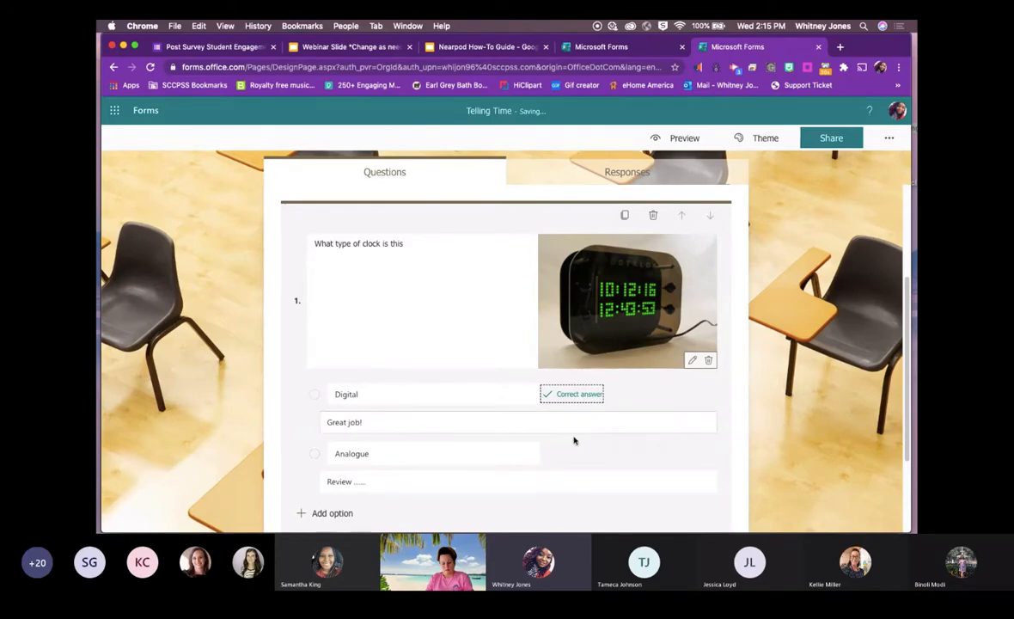
scroll(578, 440, "down", 2)
scroll(588, 438, "down", 2)
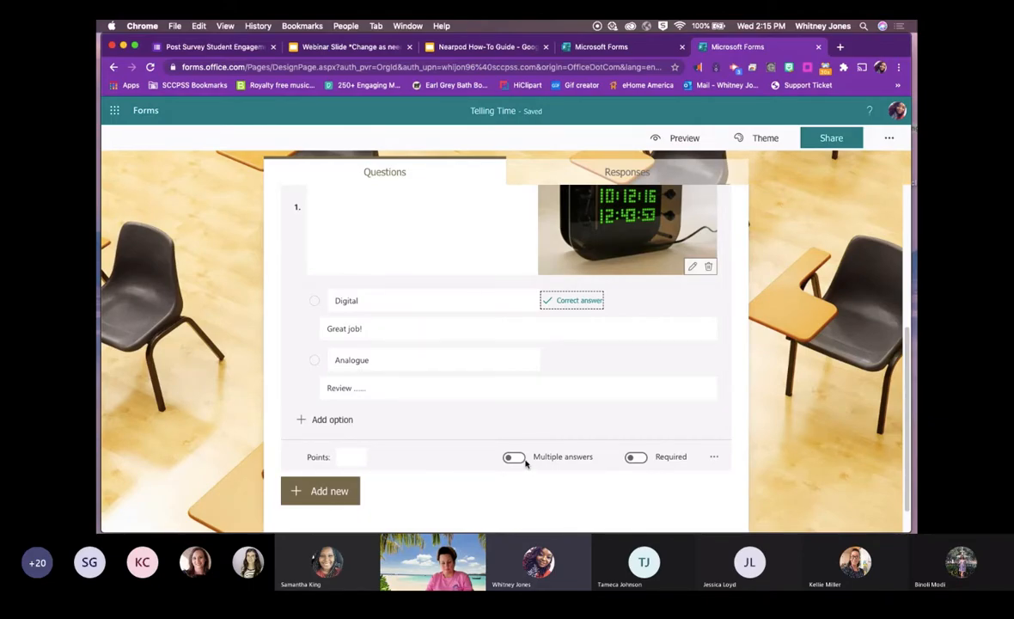
left_click(350, 457)
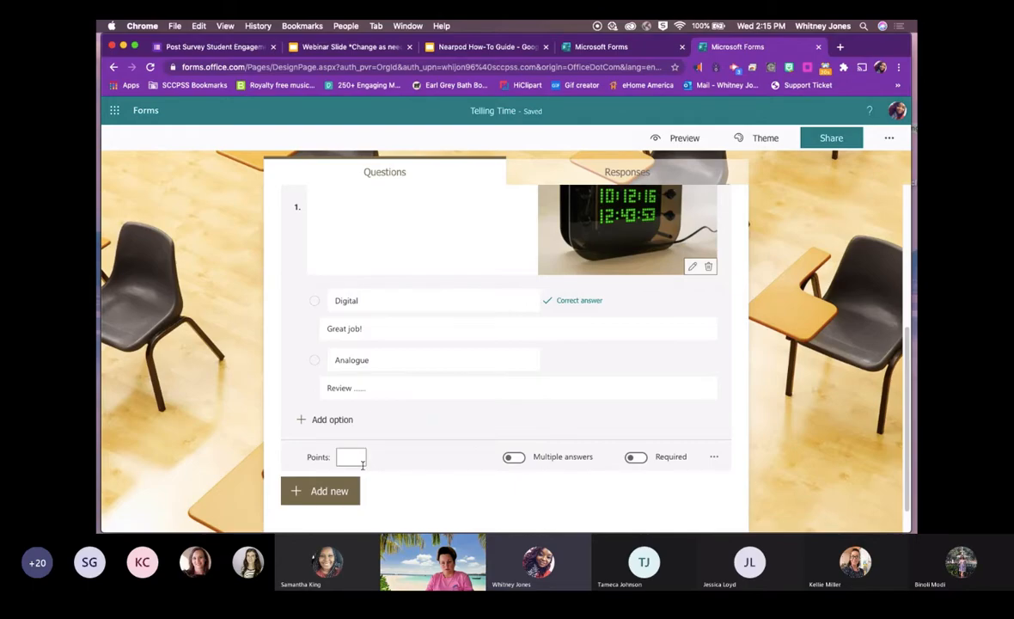
type("2")
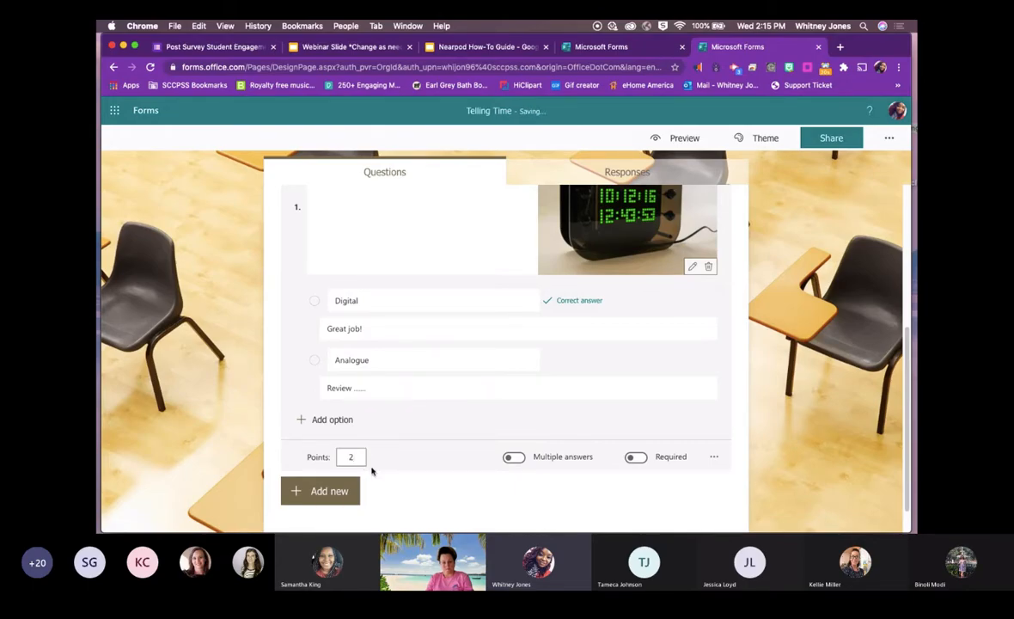
Make question 1 required and present its answer options as a drop-down.
left_click(637, 458)
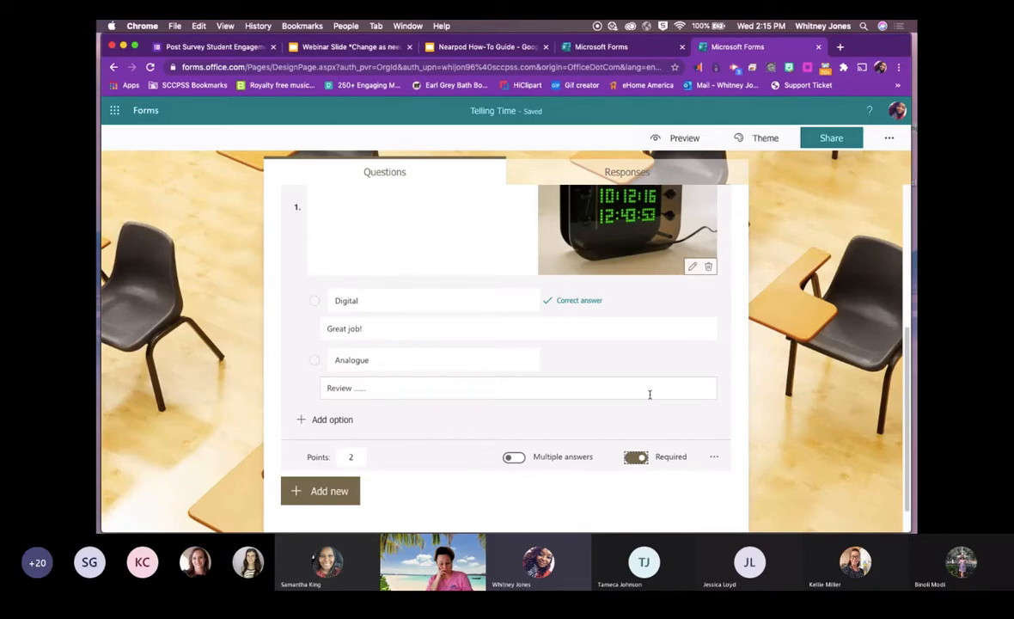
left_click(713, 461)
scroll(731, 414, "down", 1)
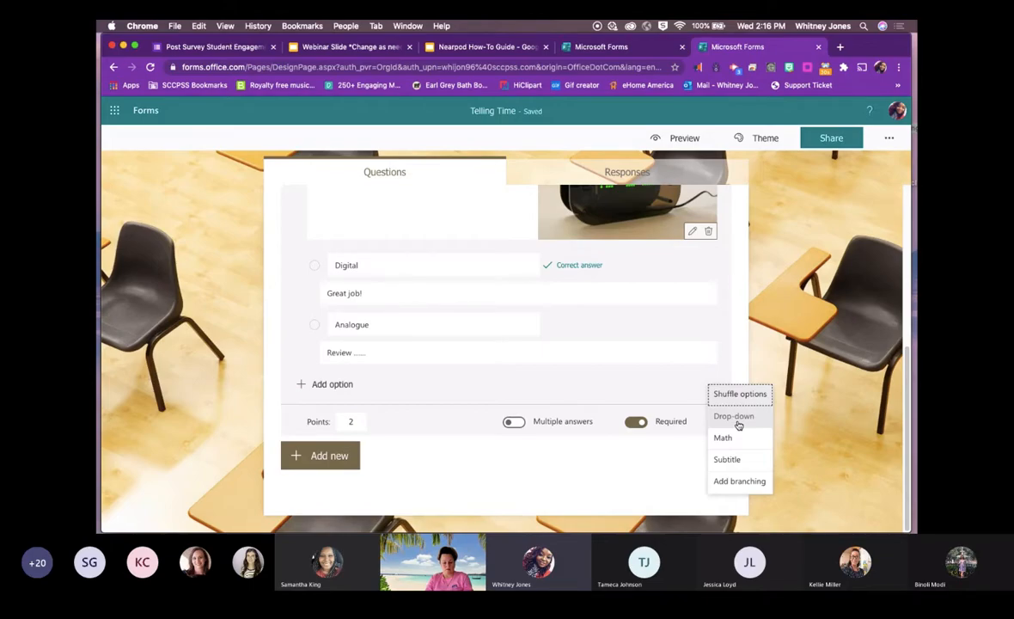
left_click(735, 416)
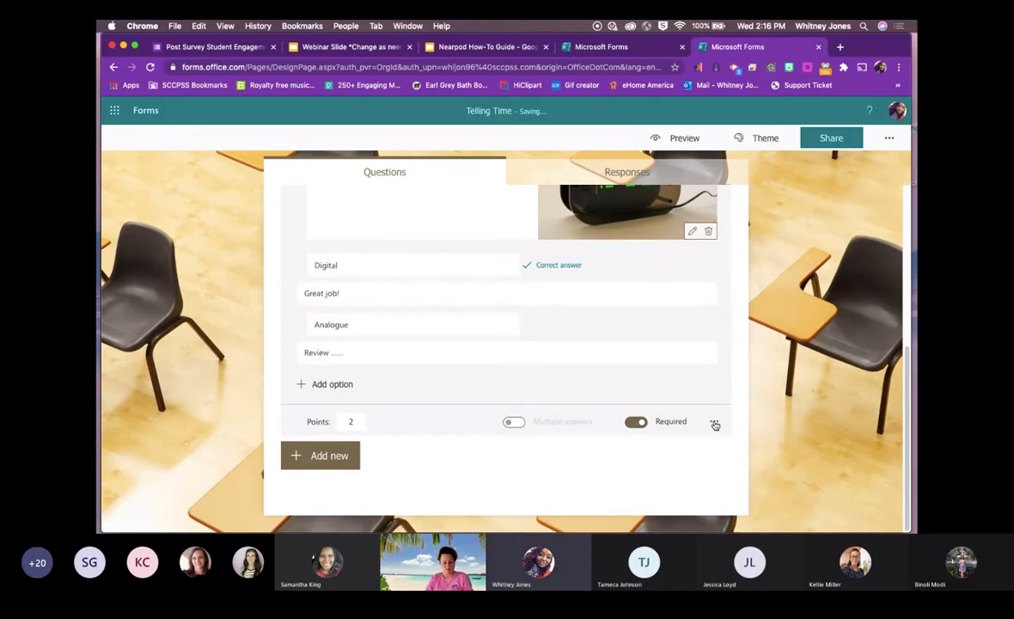
Add branching to question 1 so Digital goes to the end of the form and Analogue goes to Next, and return to the form.
left_click(715, 425)
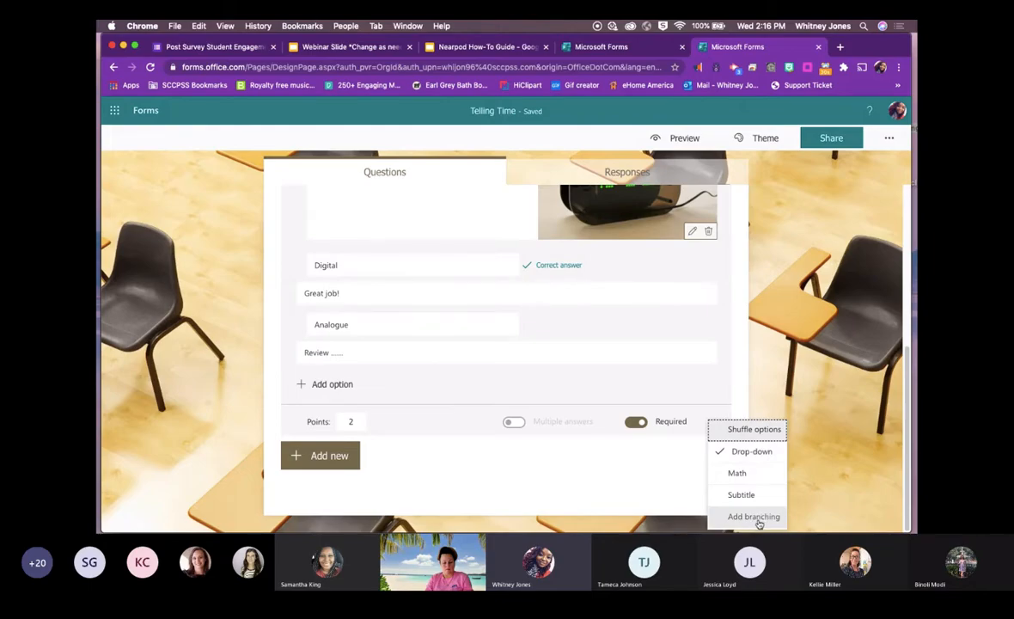
left_click(758, 521)
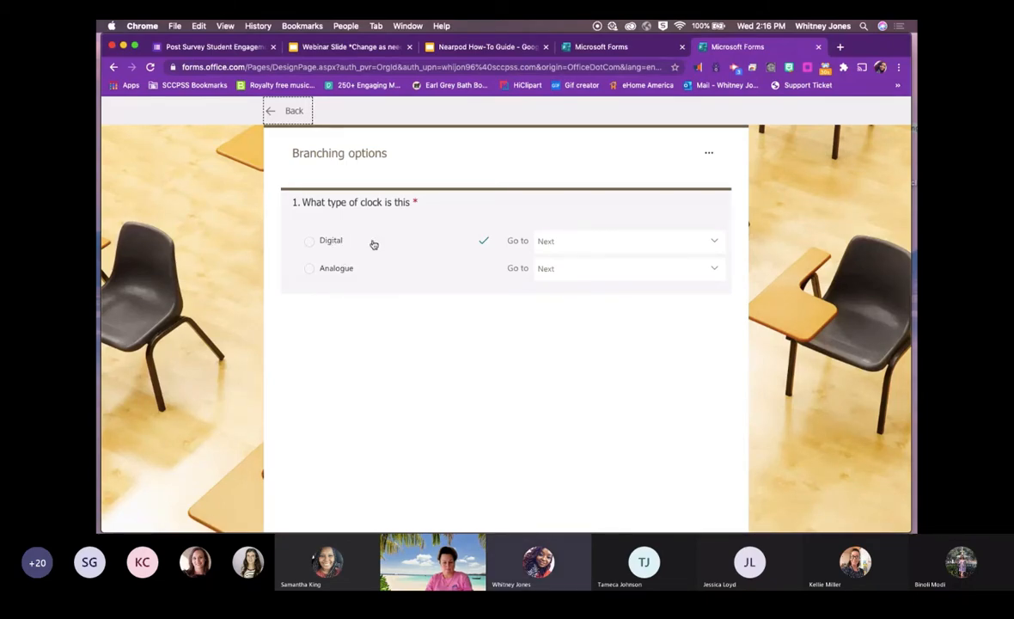
left_click(564, 250)
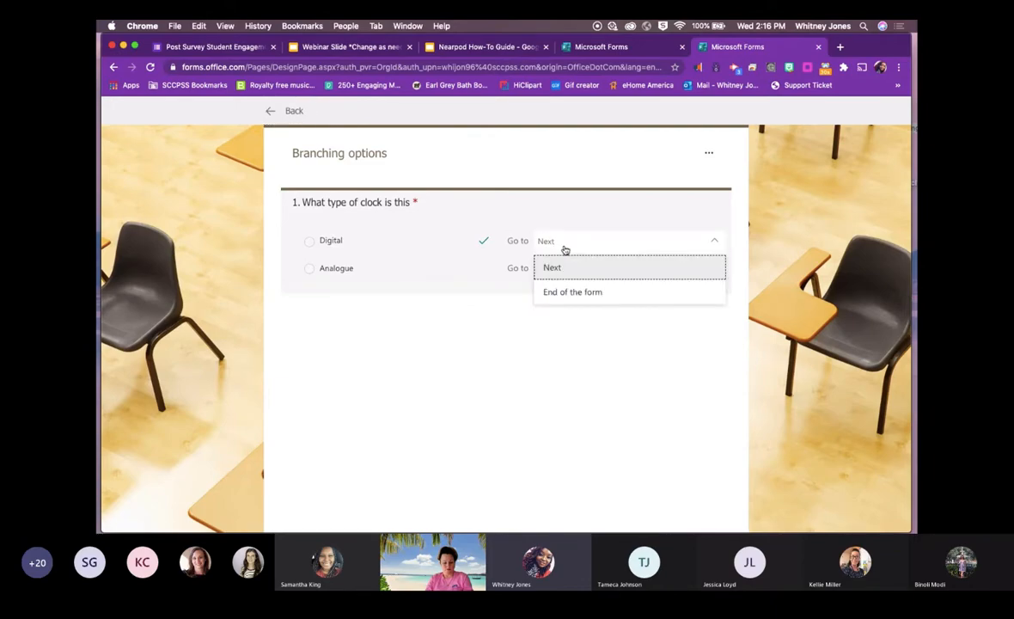
left_click(581, 297)
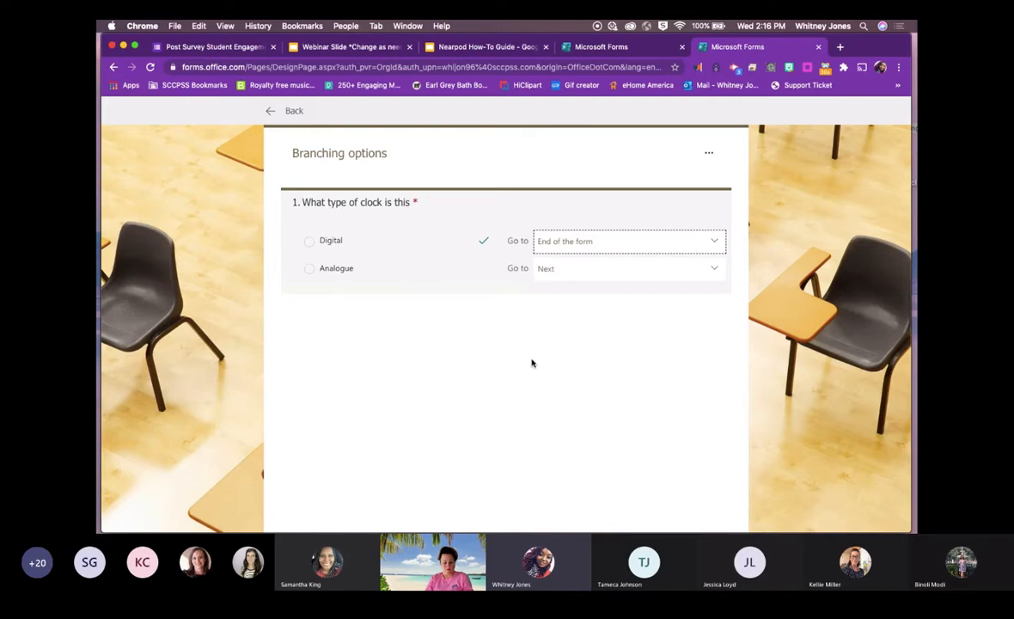
left_click(636, 270)
left_click(633, 294)
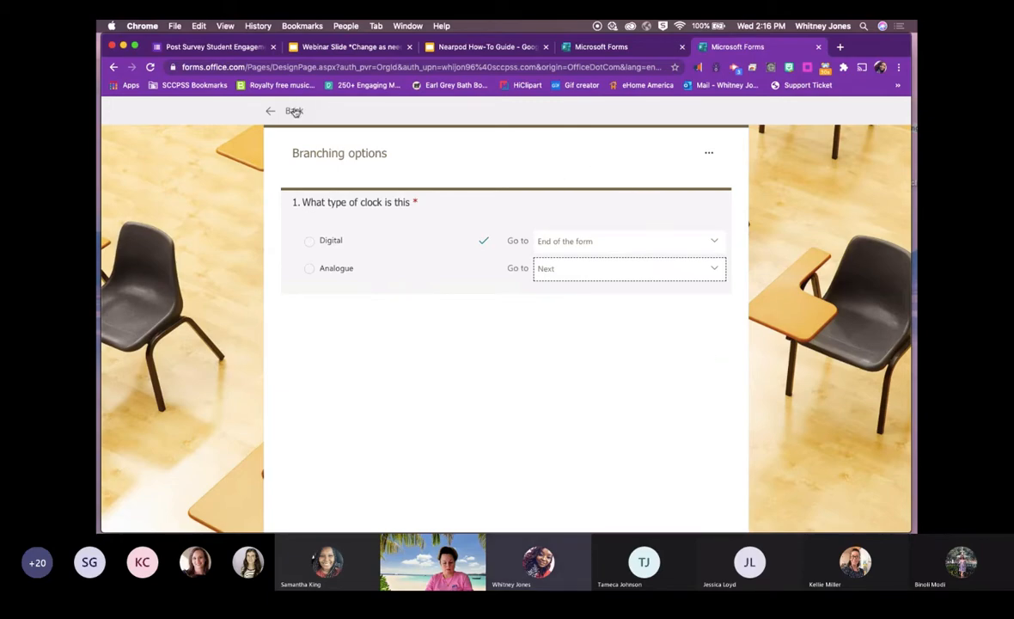
left_click(711, 156)
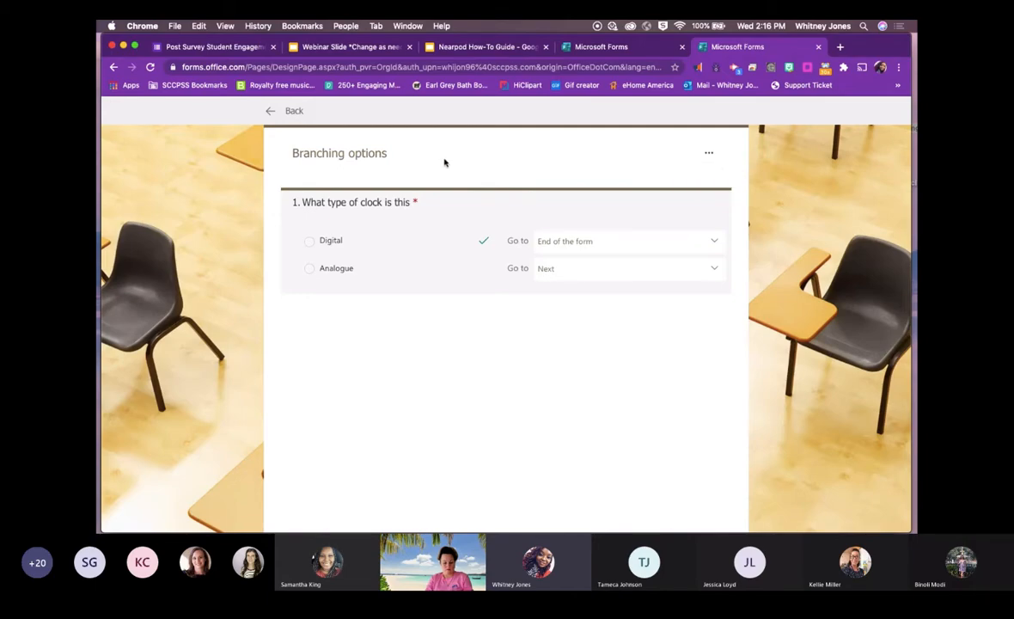
left_click(294, 111)
Add a second choice question with the text "What are the ways that we can tell time".
scroll(626, 344, "down", 1)
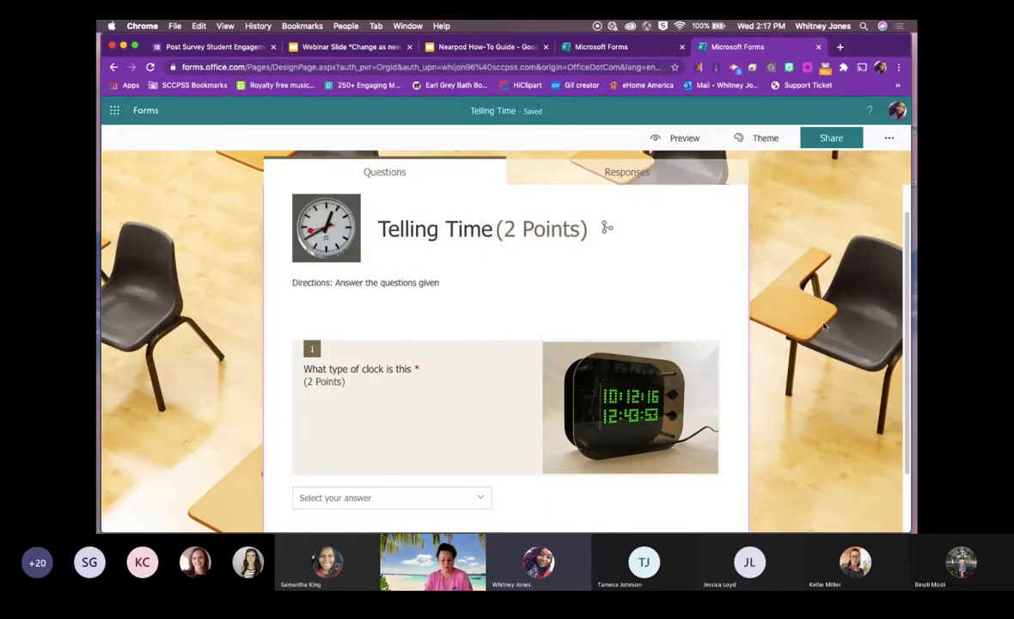
scroll(827, 323, "down", 1)
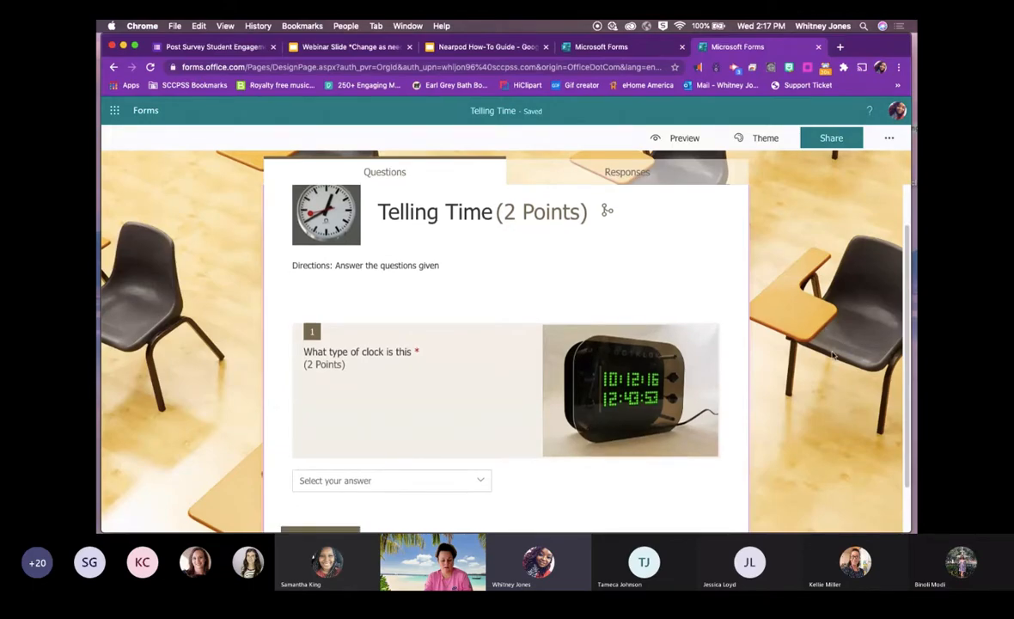
scroll(832, 354, "down", 2)
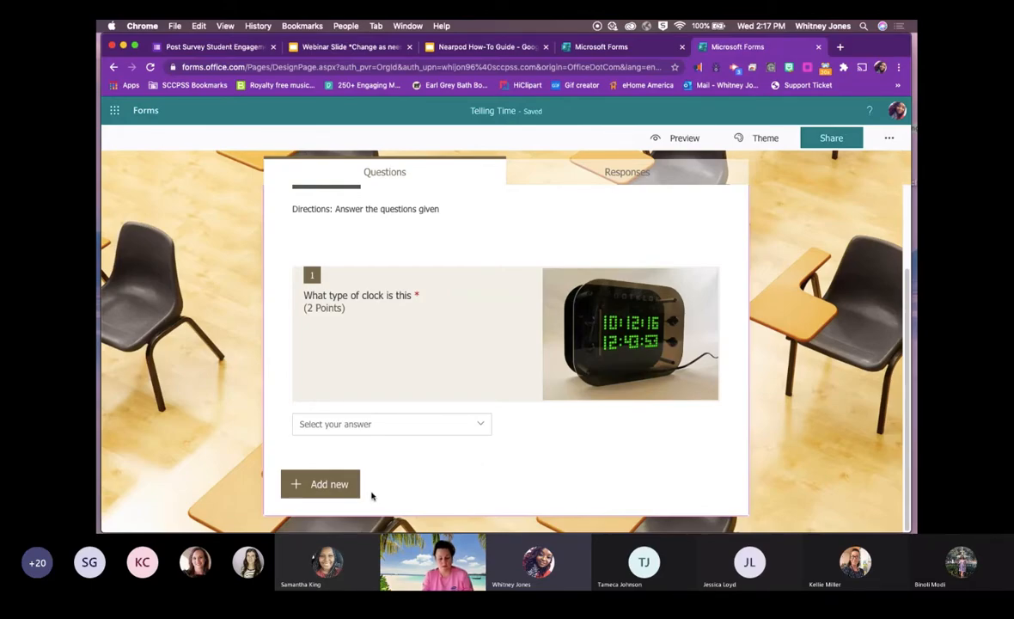
left_click(325, 483)
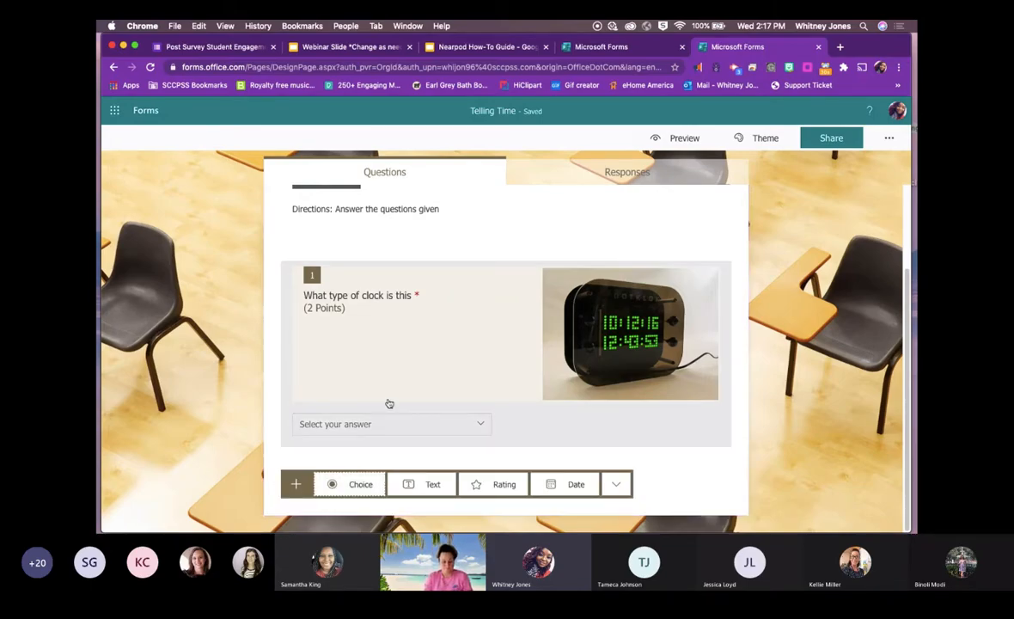
left_click(360, 485)
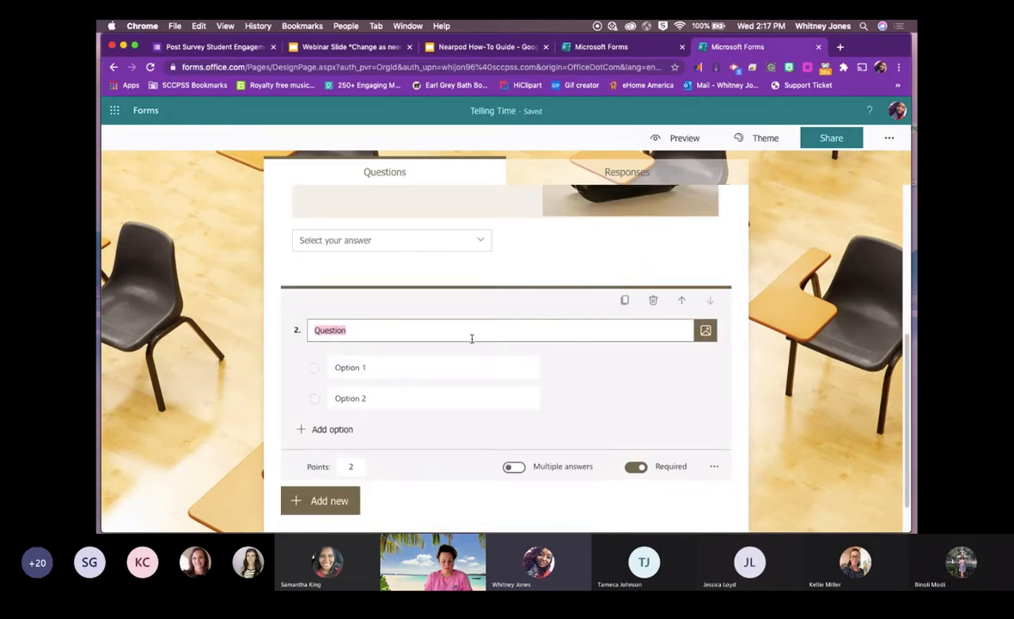
type("W")
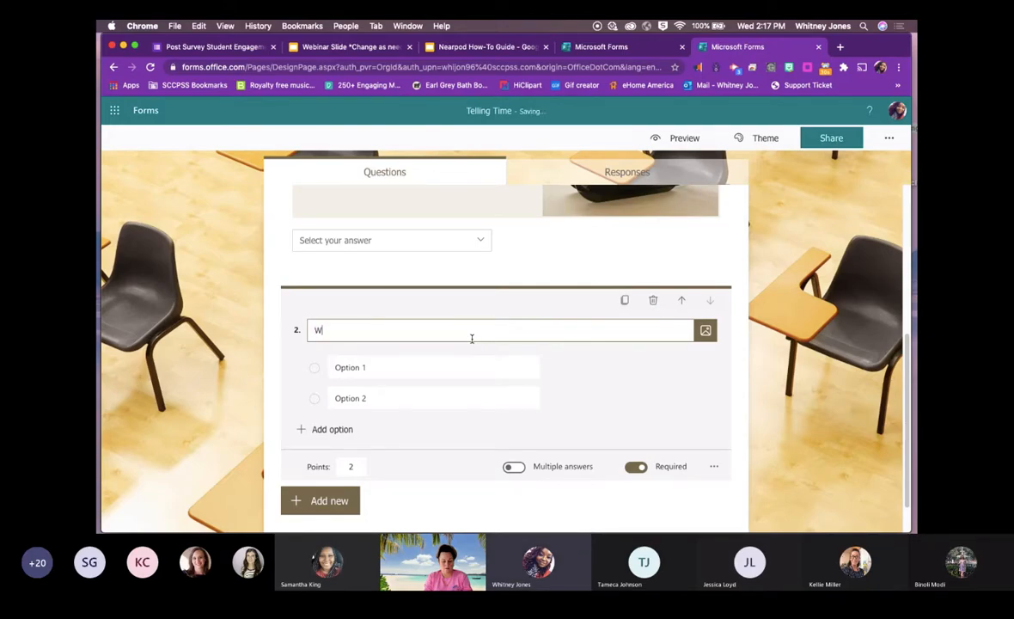
type("hat are the di")
key("BackSpace")
key("BackSpace")
type("ways that we c")
type("heck")
key("BackSpace")
key("BackSpace")
key("BackSpace")
key("BackSpace")
type("an ")
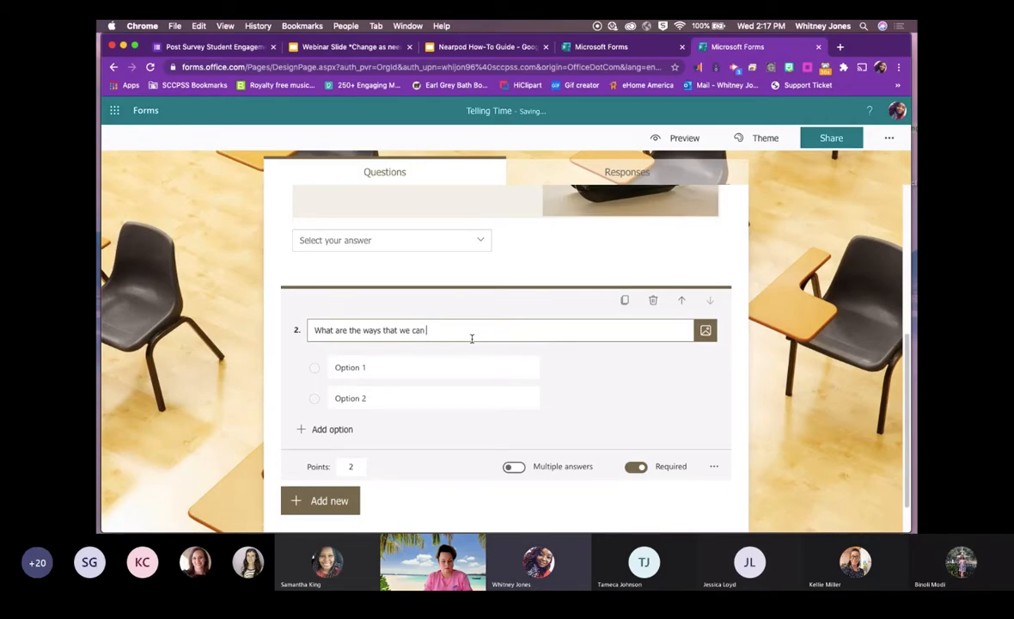
type("tell time")
Start inserting a video into question 2 and open youtube.com in a new browser tab.
left_click(711, 332)
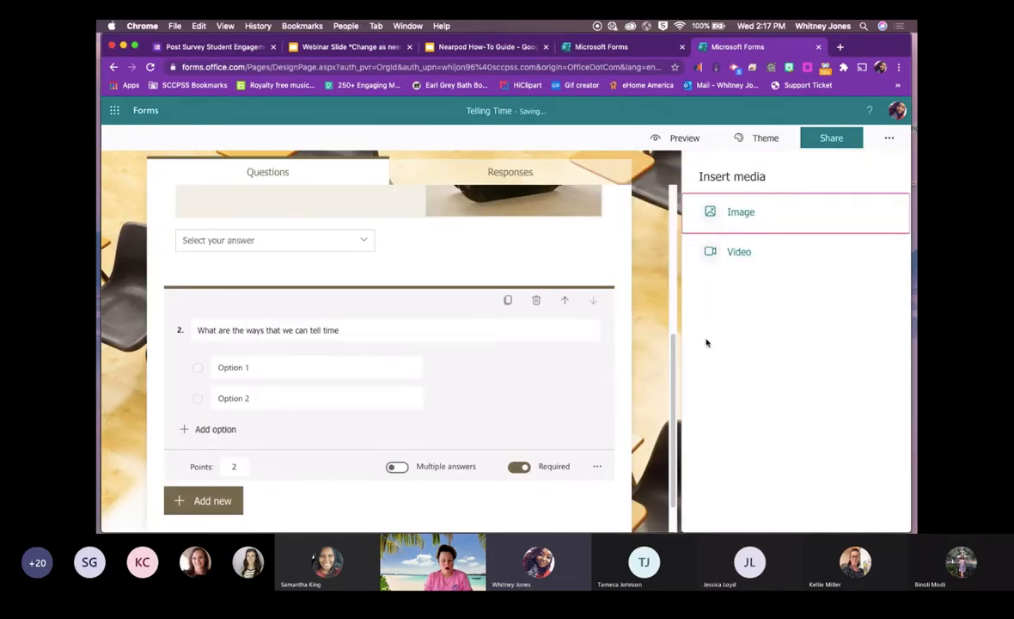
left_click(741, 253)
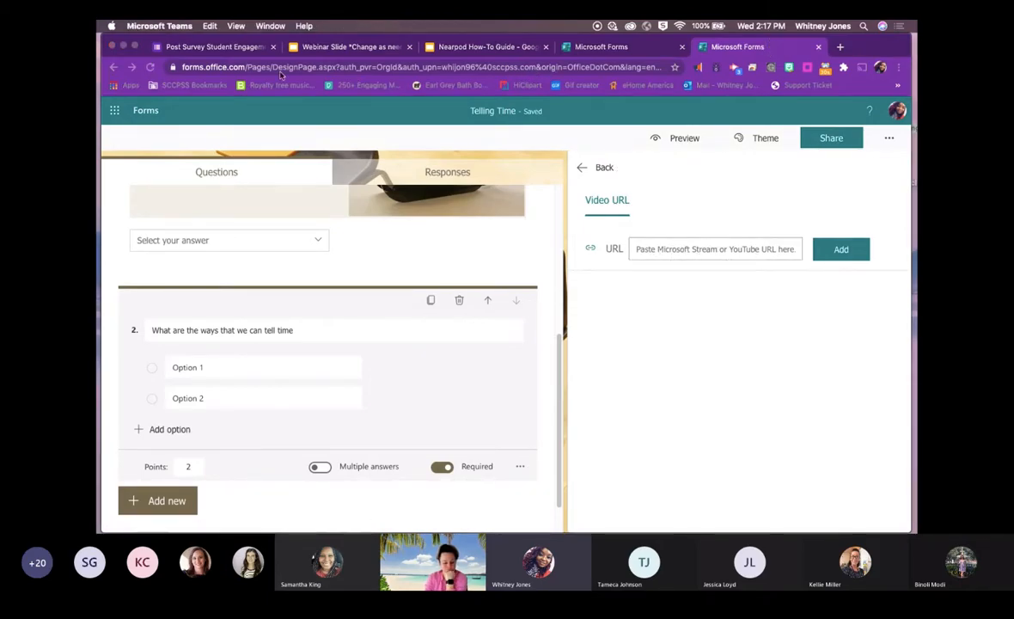
left_click(840, 48)
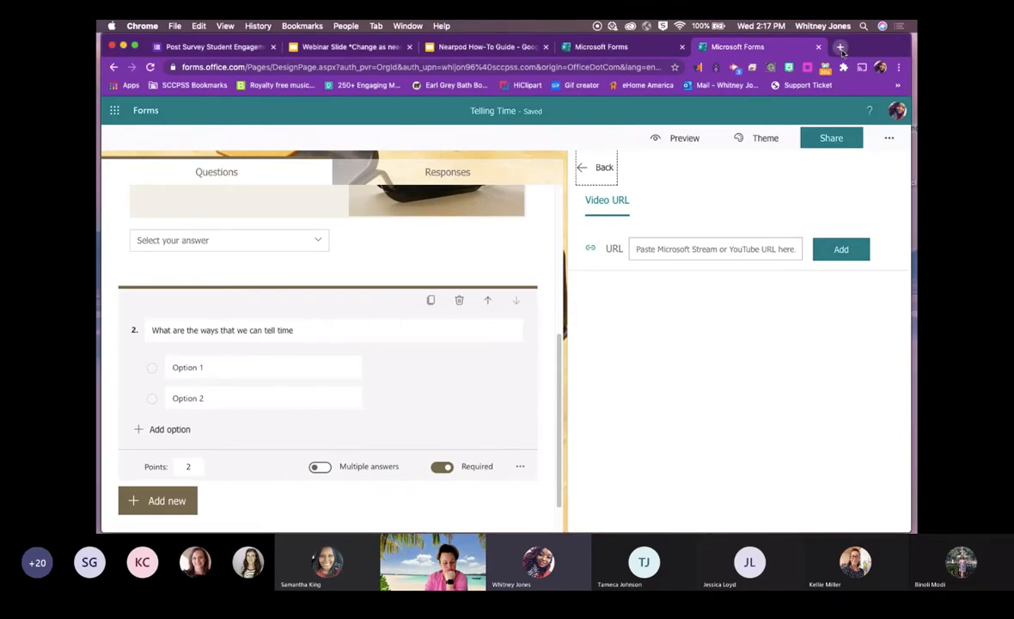
left_click(840, 47)
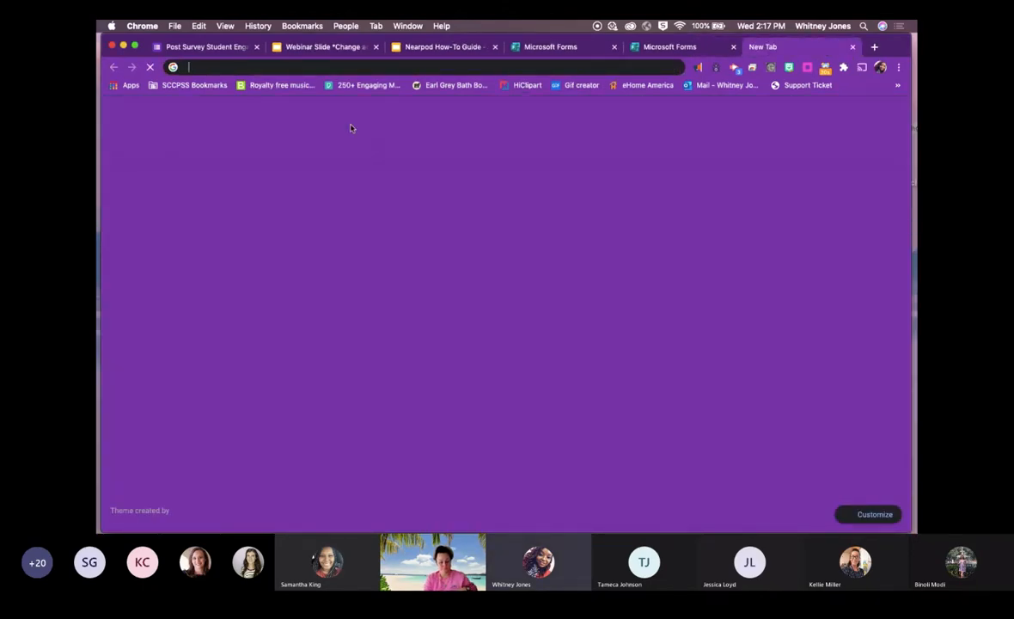
type("yout")
key("Return")
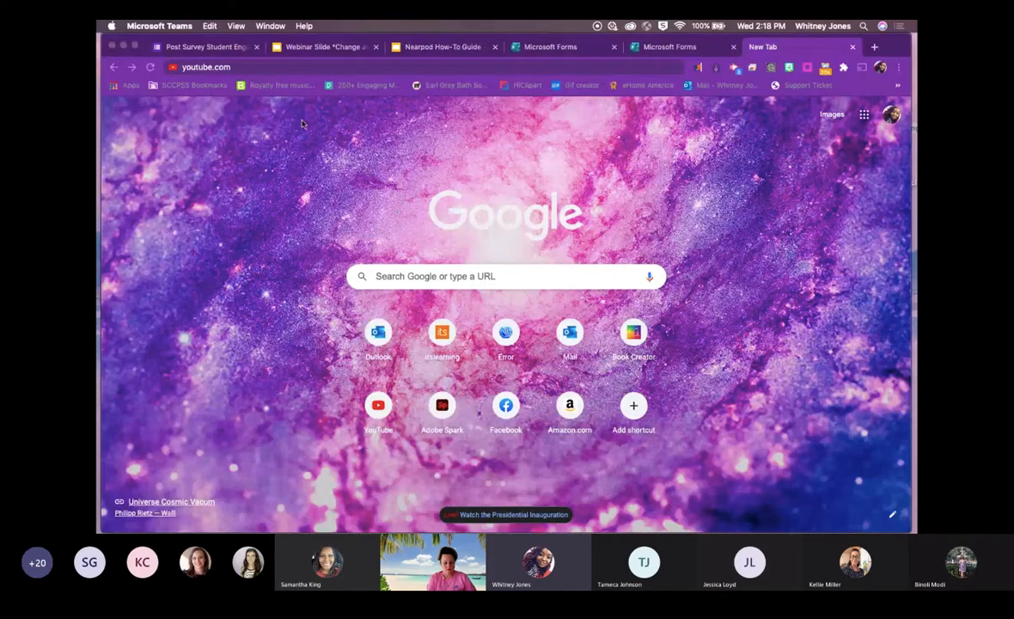
key("super+Tab")
key("Return")
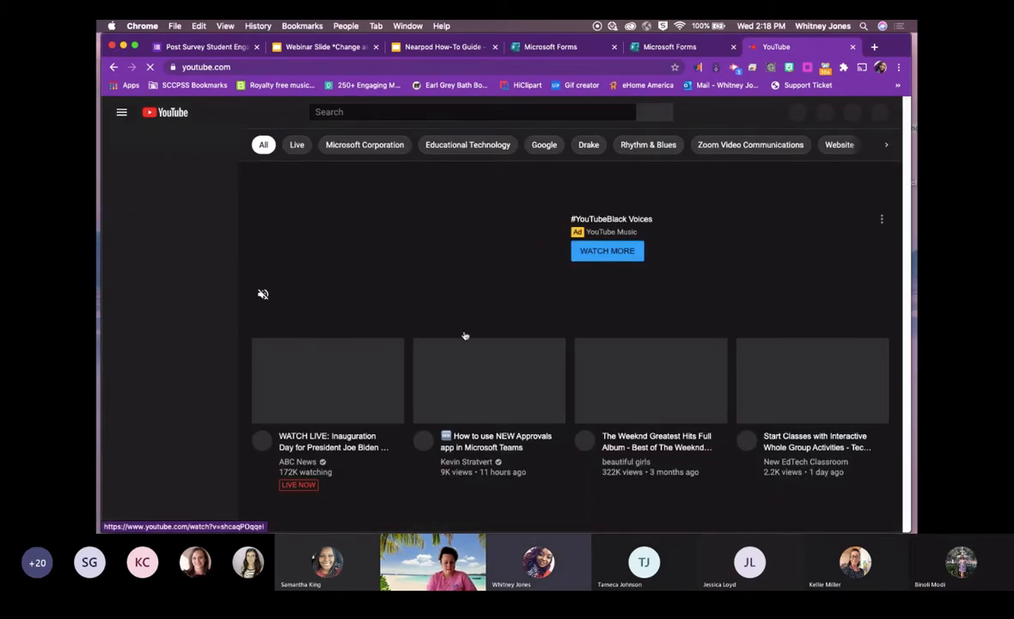
Search YouTube for "analogue vs digital" and open the video "Difference between Analog and Digital Signals | AddOhms #6".
left_click(425, 113)
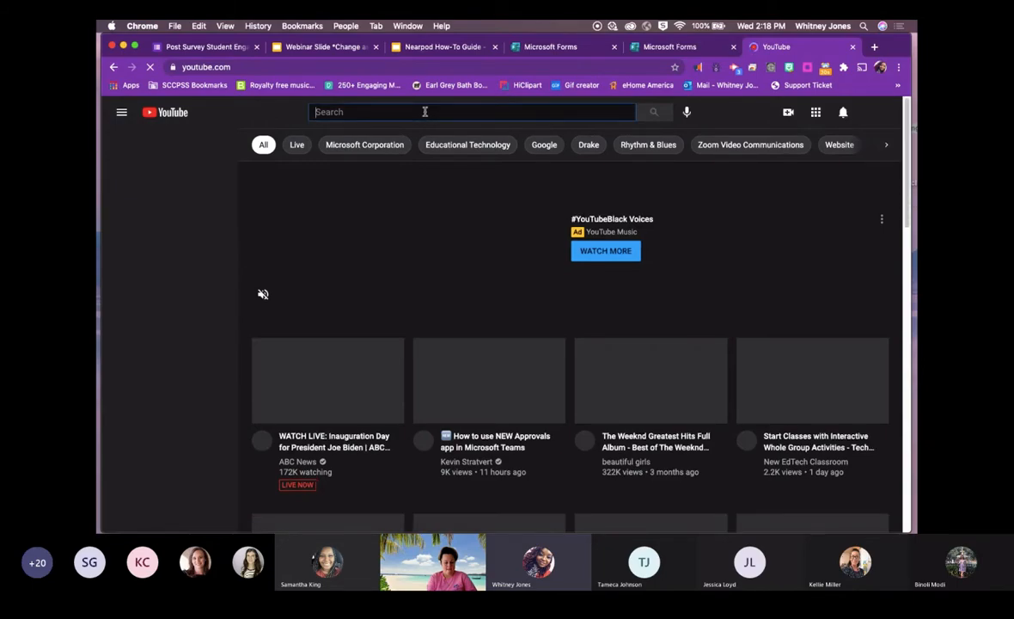
type("analo")
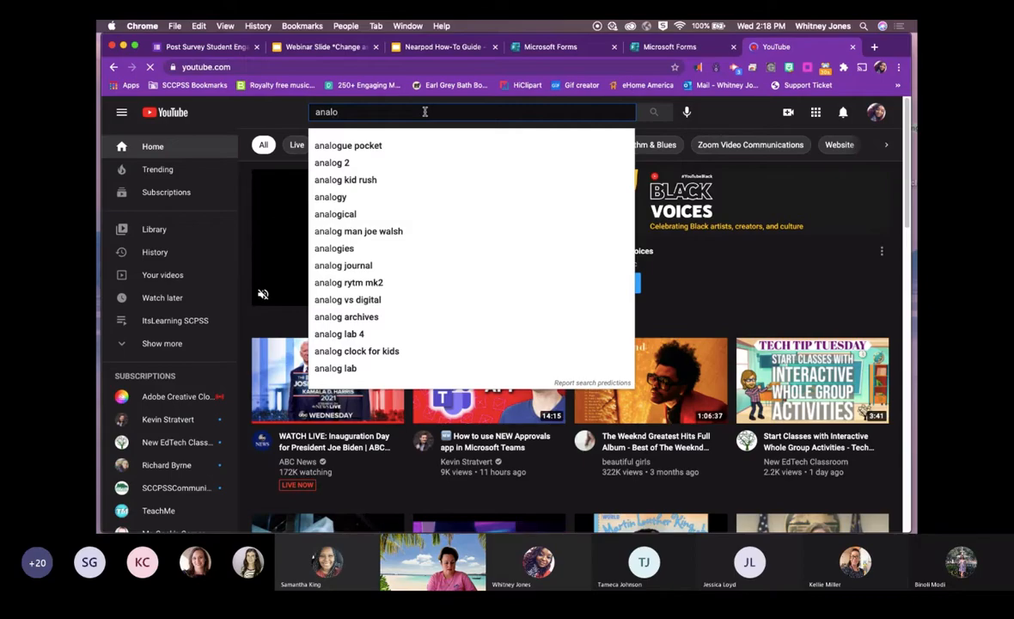
type("gu4e vs dit")
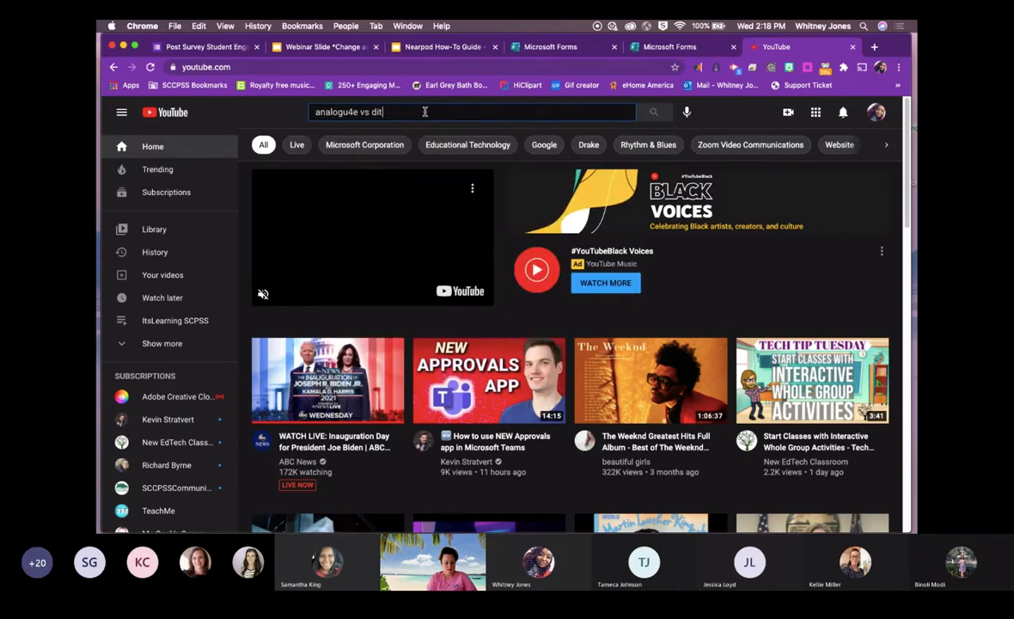
key("BackSpace")
key("BackSpace")
key("BackSpace")
key("BackSpace")
key("BackSpace")
key("BackSpace")
key("BackSpace")
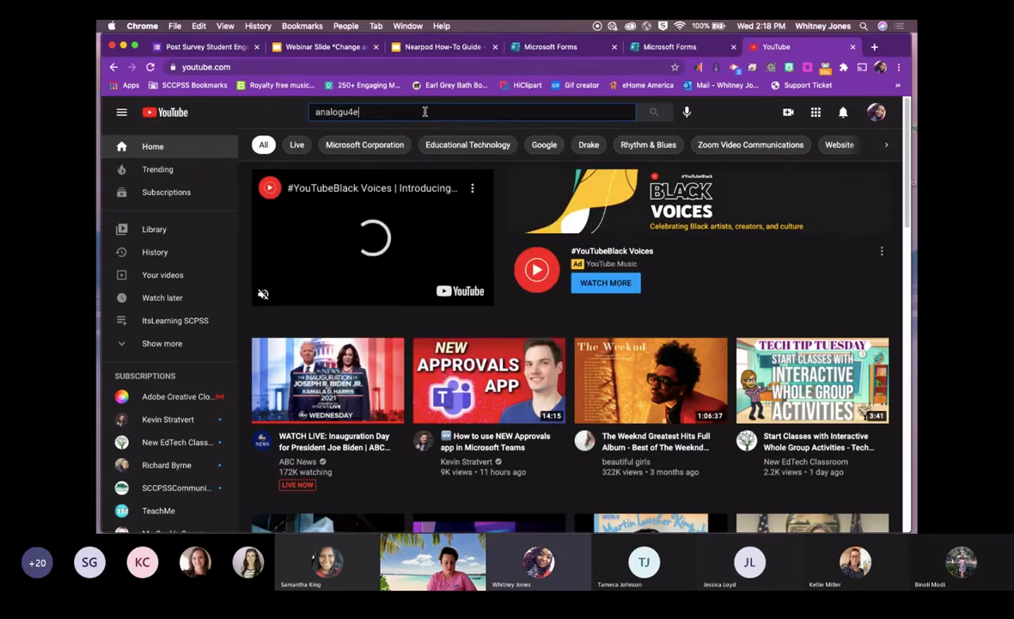
type("e vs")
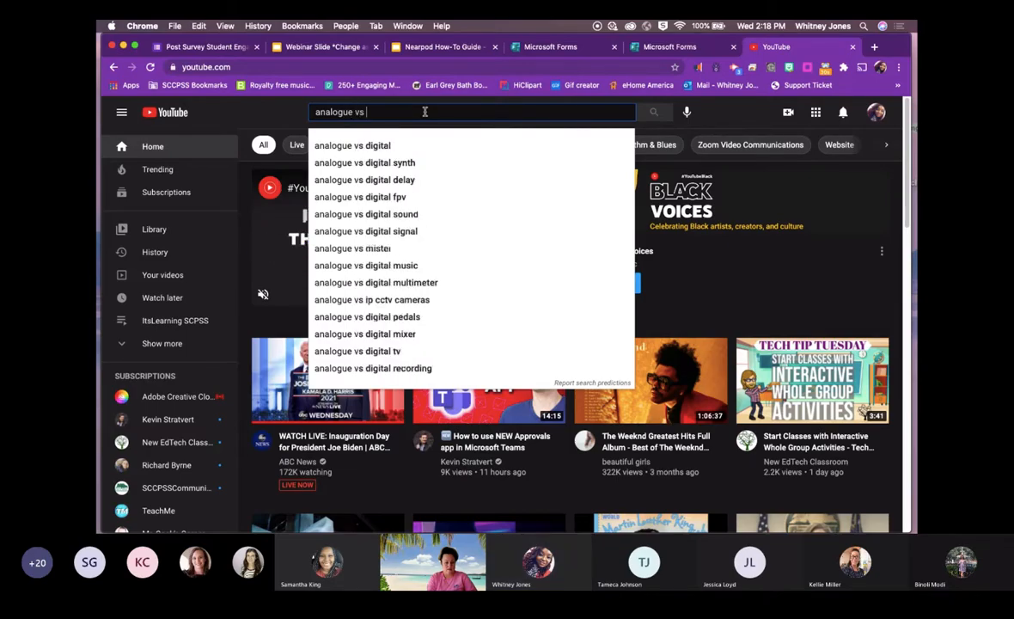
left_click(375, 145)
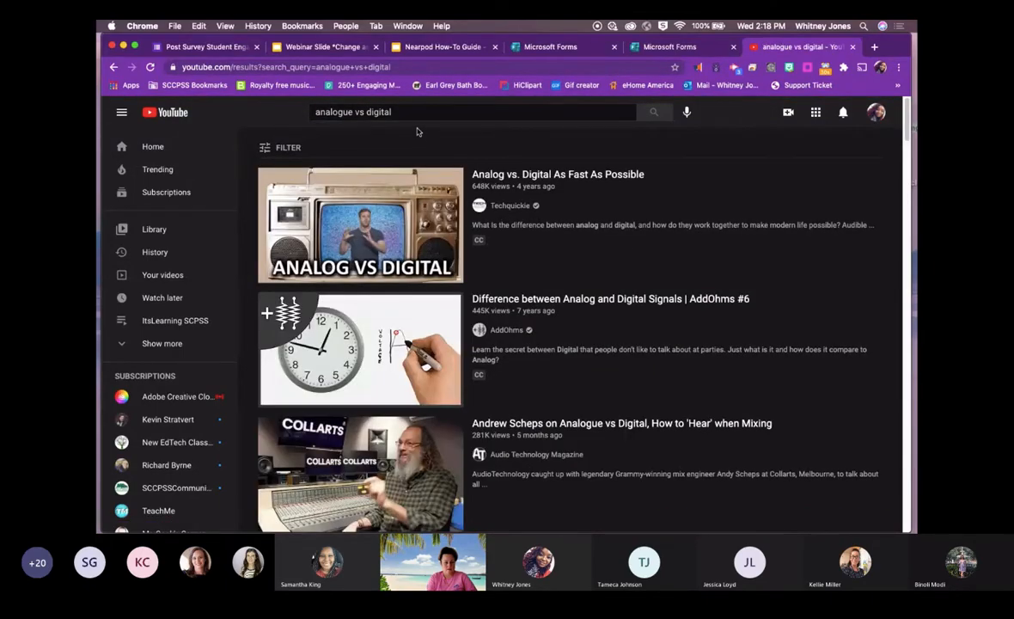
left_click(370, 371)
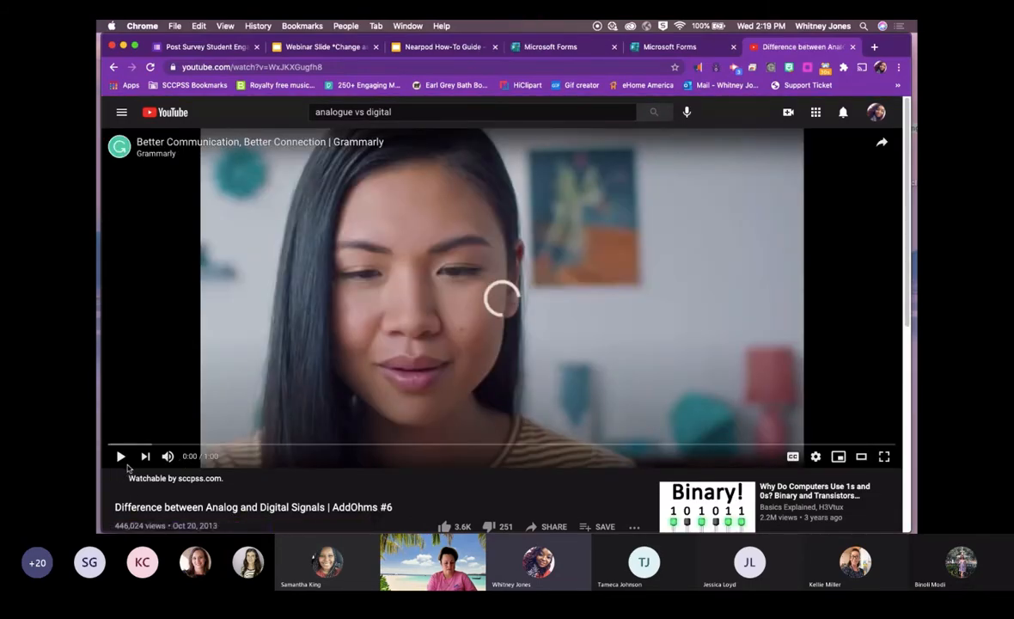
Copy the web address of the AddOhms #6 video and return to the Telling Time form in Microsoft Forms.
scroll(127, 467, "down", 3)
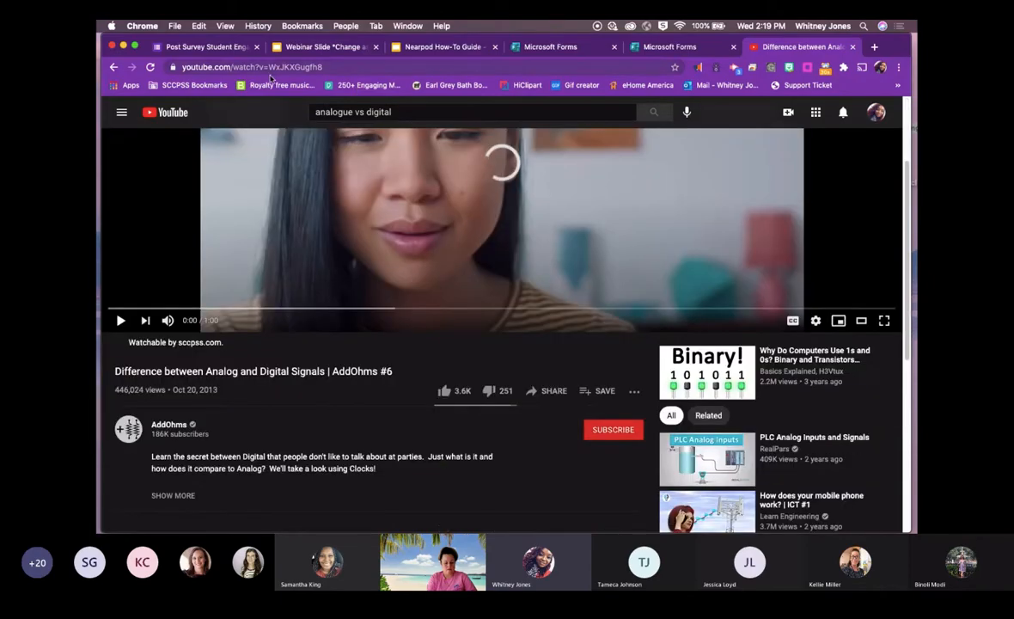
left_click(323, 67)
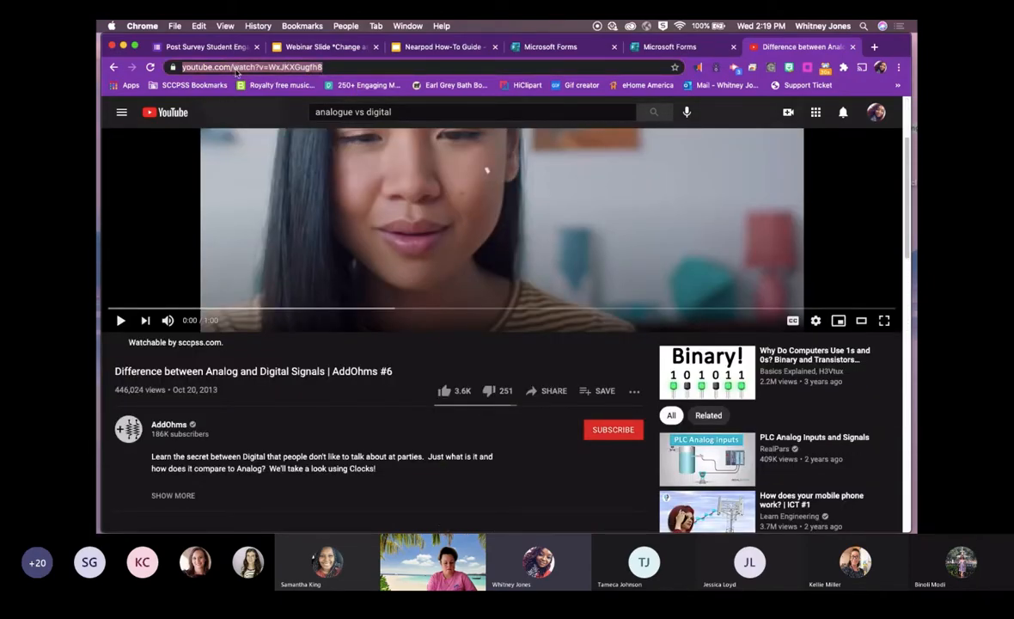
right_click(237, 68)
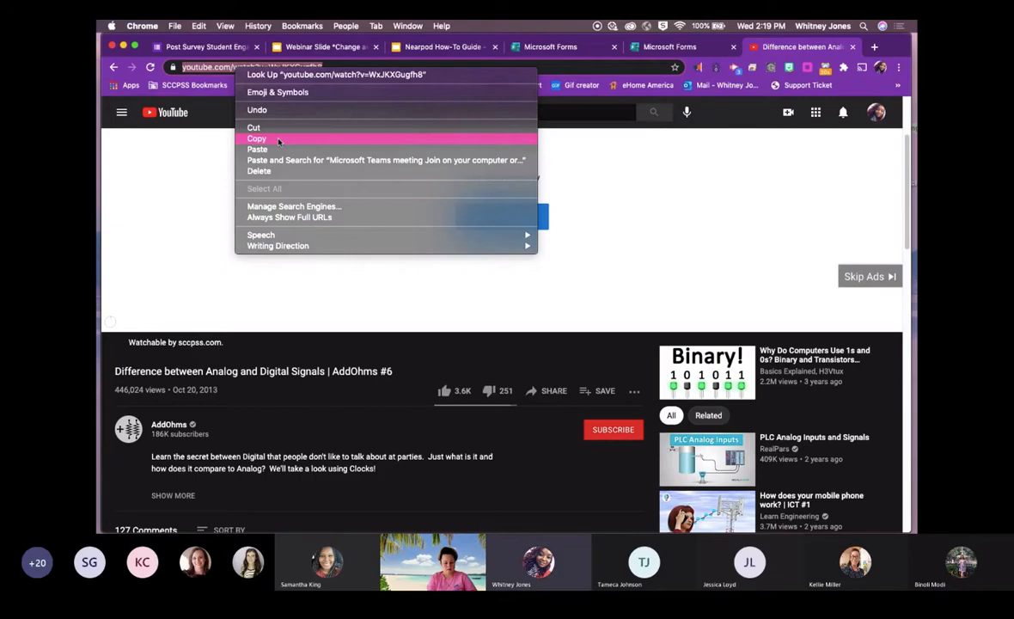
left_click(278, 140)
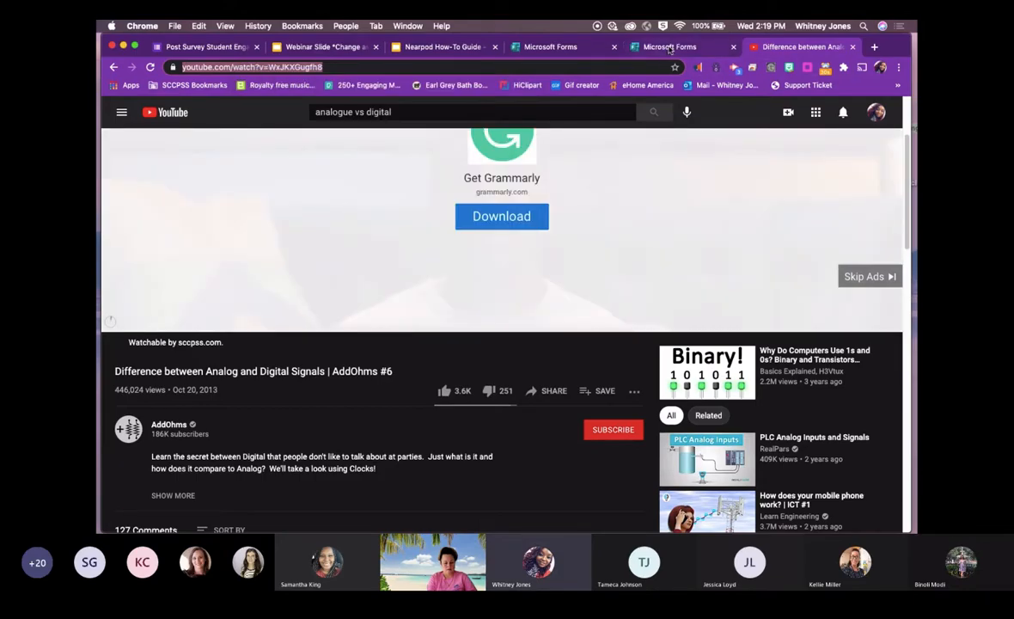
left_click(670, 49)
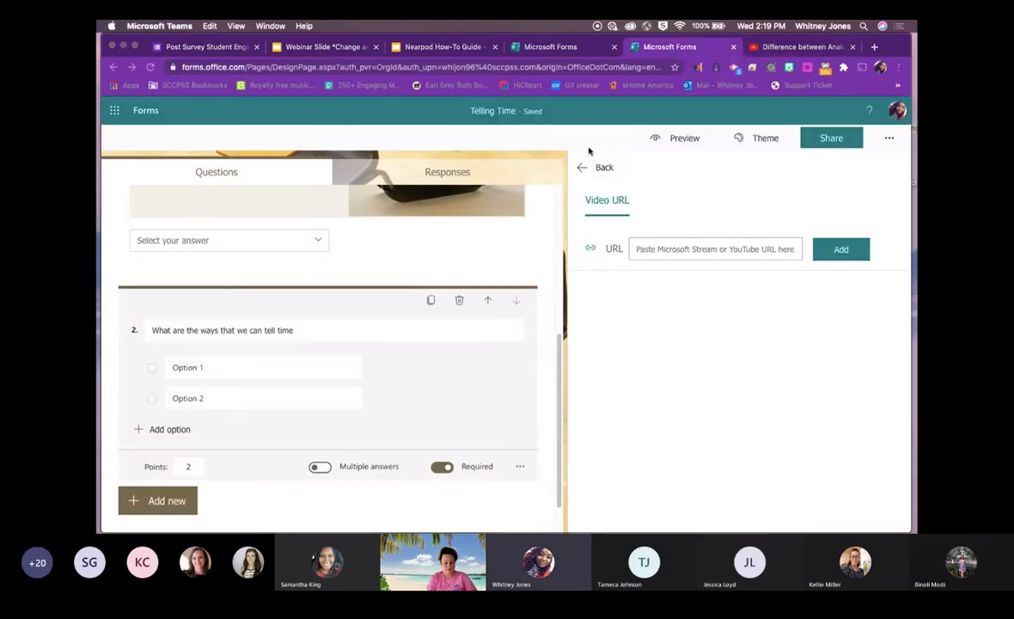
Paste the copied YouTube address as the video URL for question 2 and add the video.
left_click(657, 251)
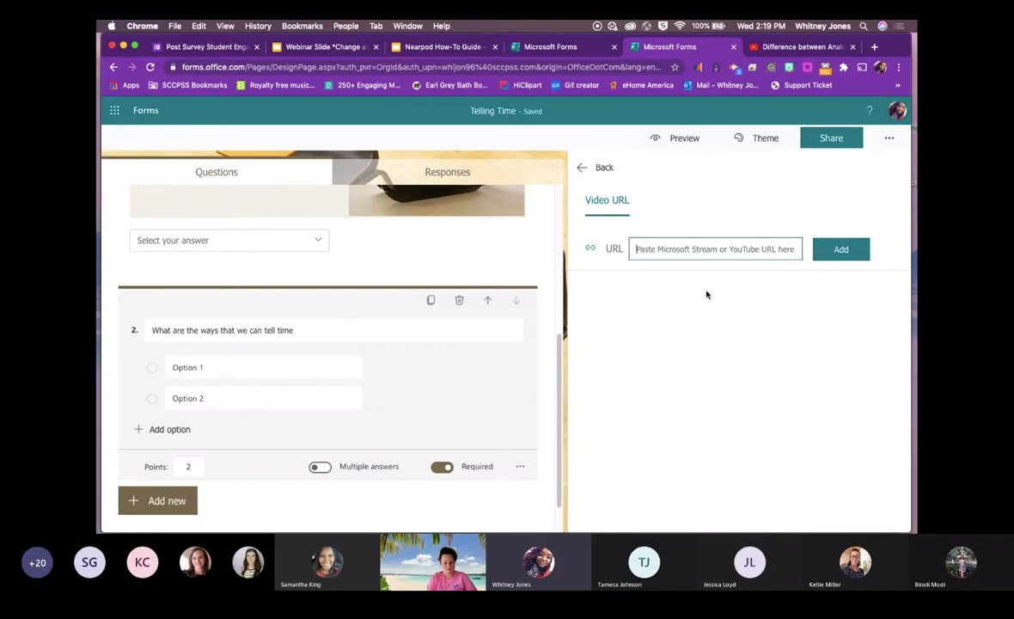
right_click(683, 251)
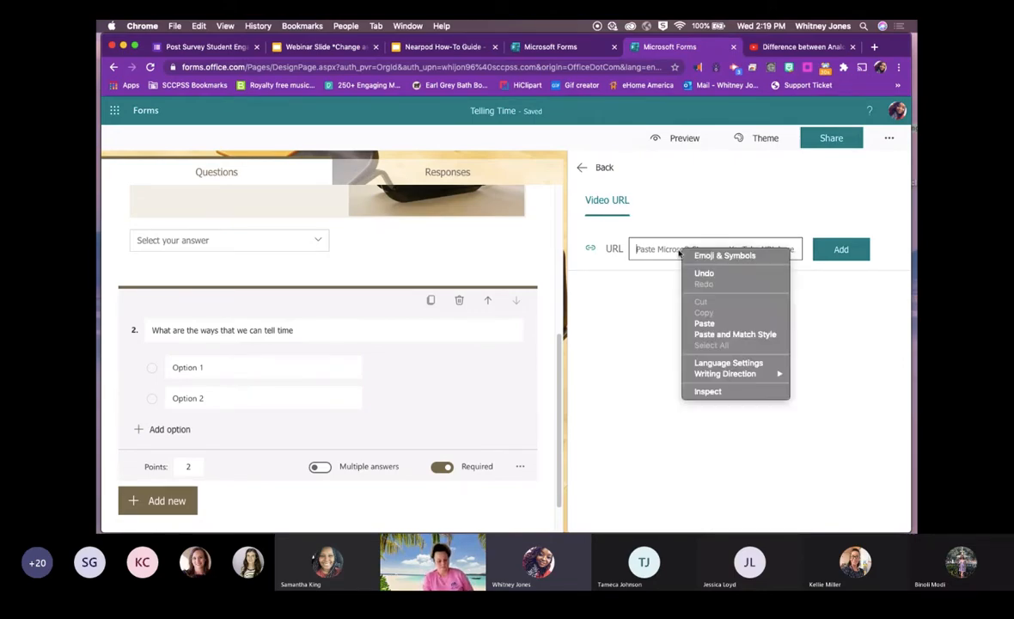
left_click(718, 324)
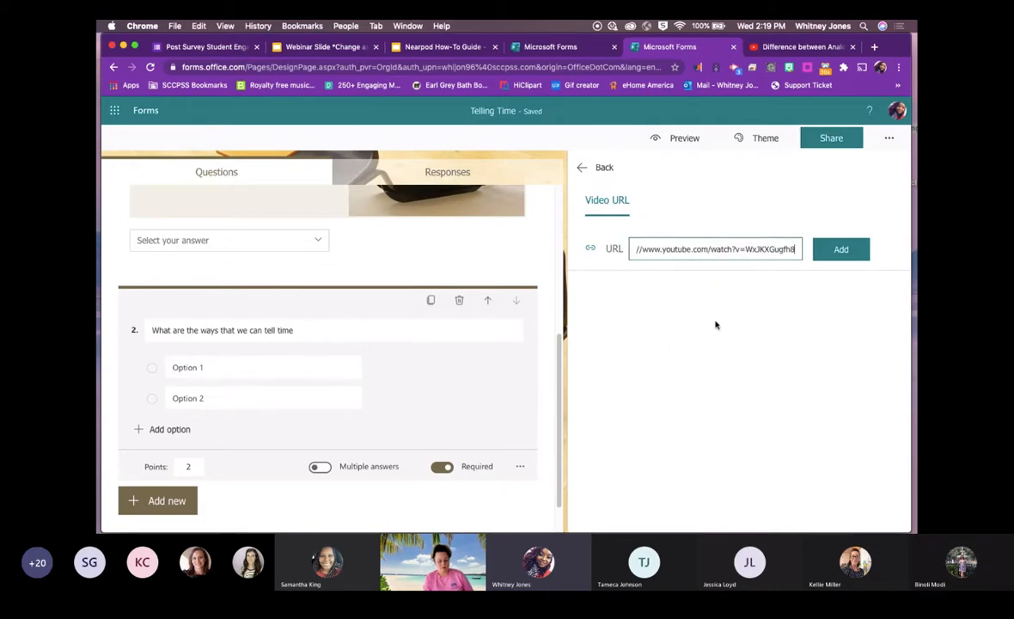
left_click(843, 252)
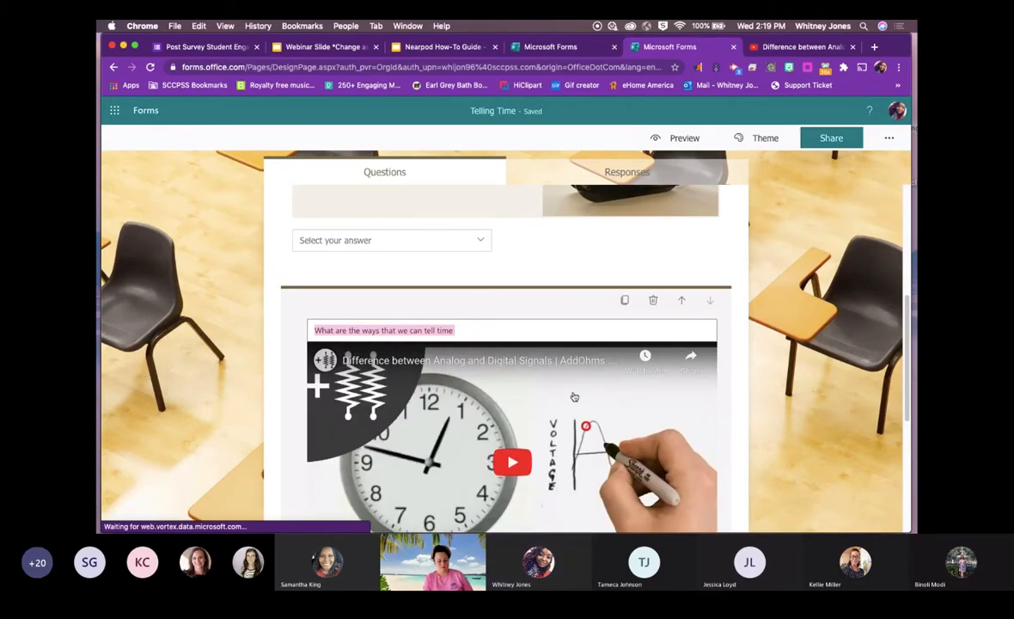
Give question 2 the options "All of the above", "Analogue" and "Digital", and move "All of the above" below the other two.
scroll(574, 397, "down", 1)
scroll(574, 397, "down", 5)
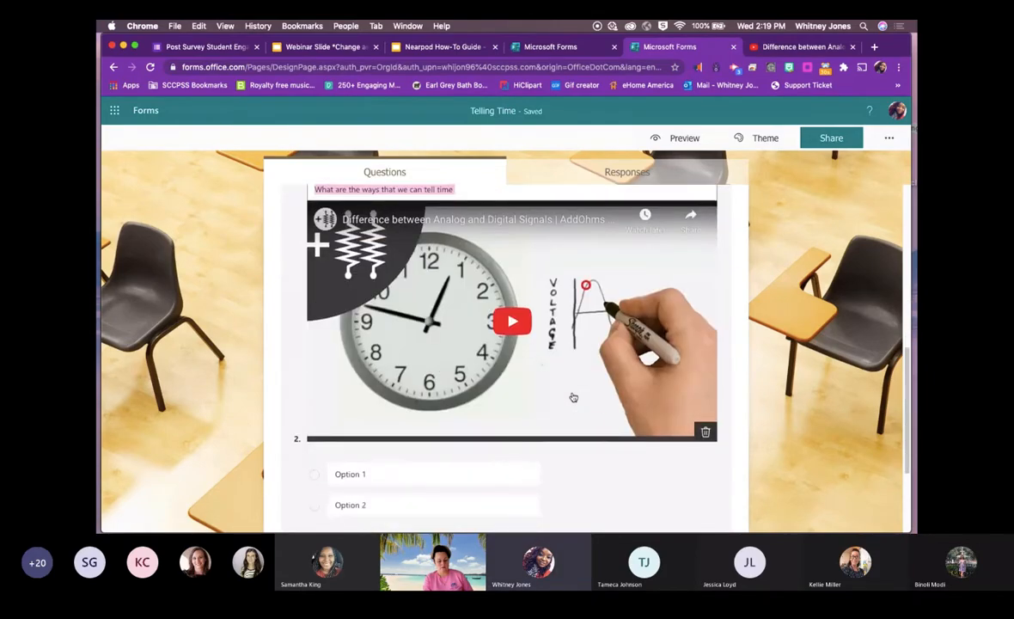
left_click(370, 398)
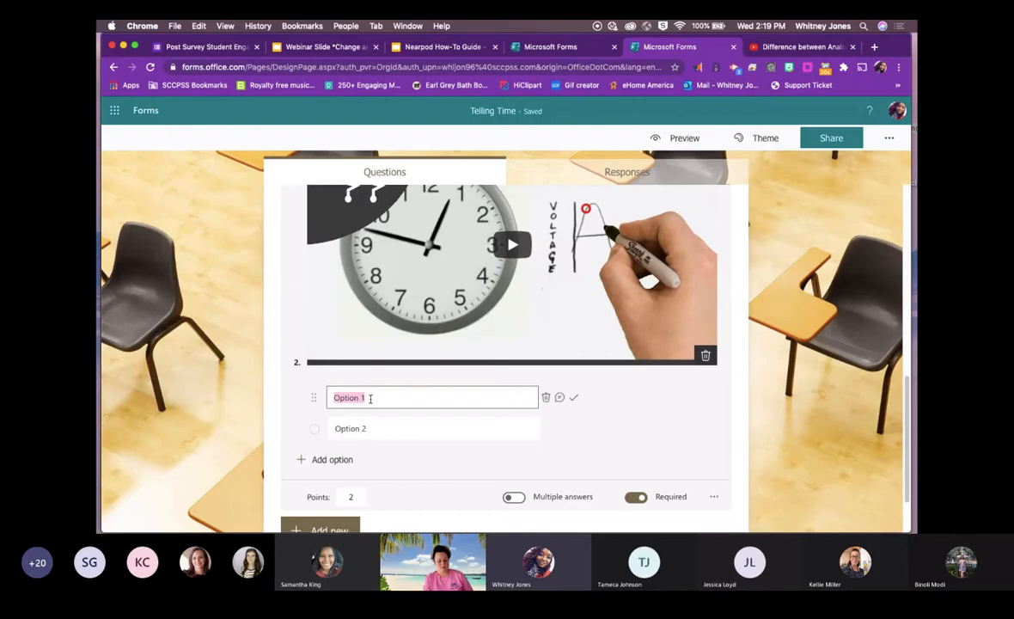
type("All of the above")
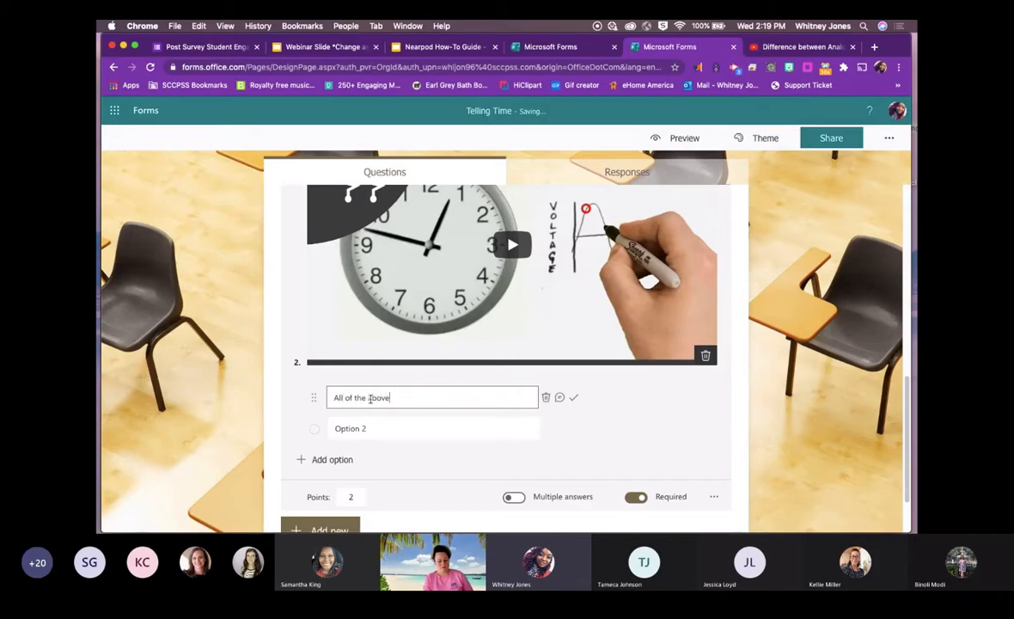
key("Return")
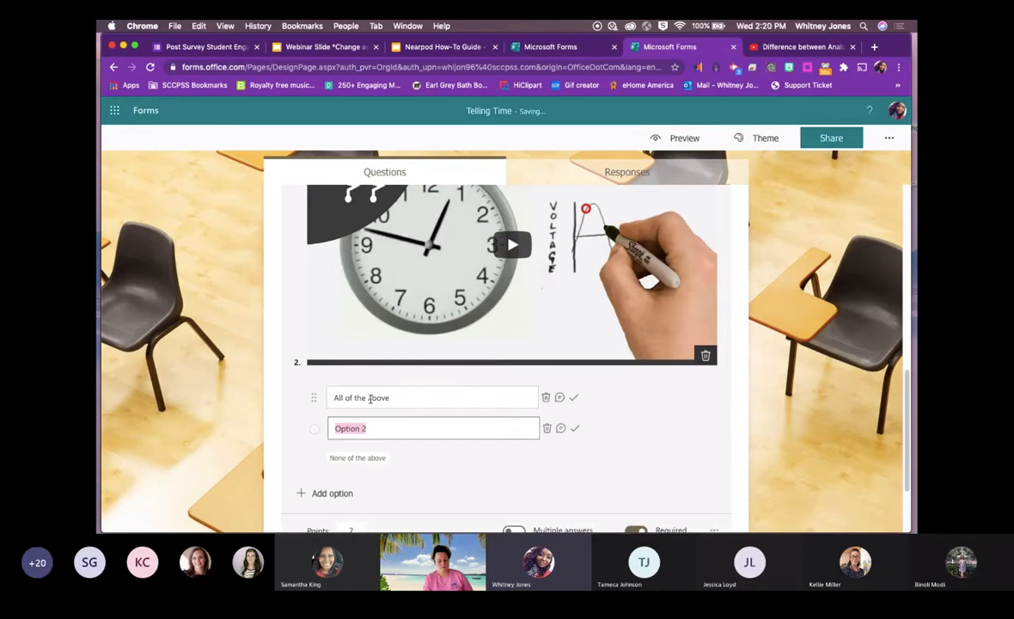
type("Analo")
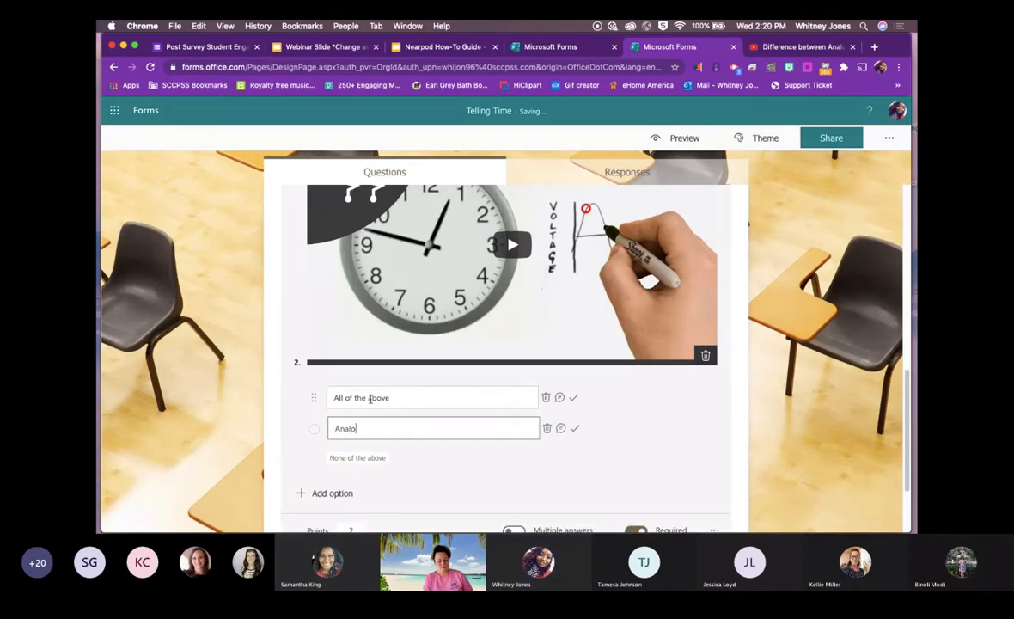
type("gue")
key("Return")
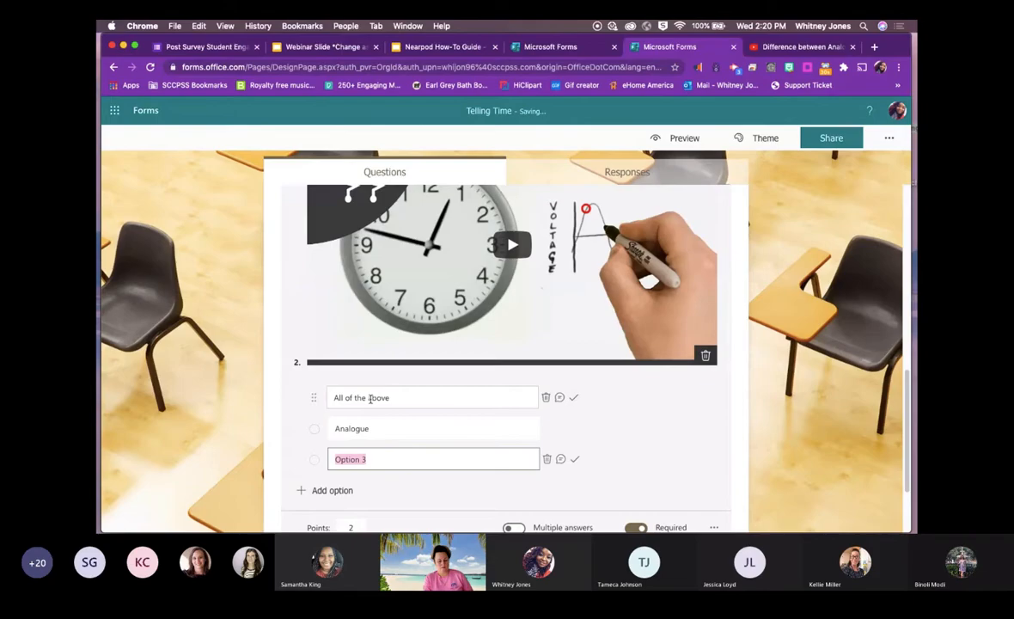
key("BackSpace")
type("Digital")
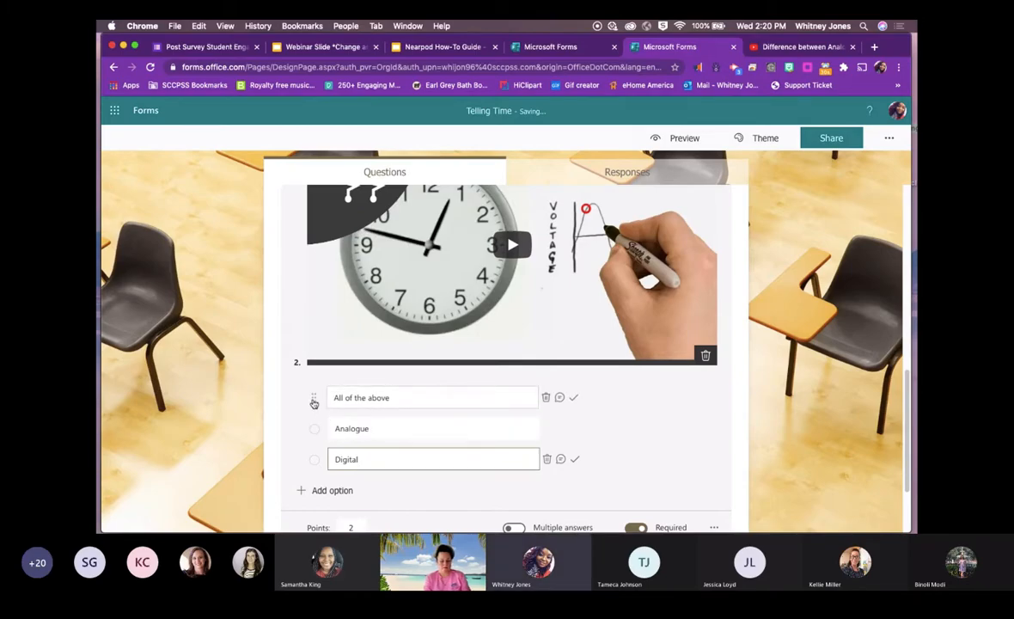
left_click_drag(313, 401, 314, 460)
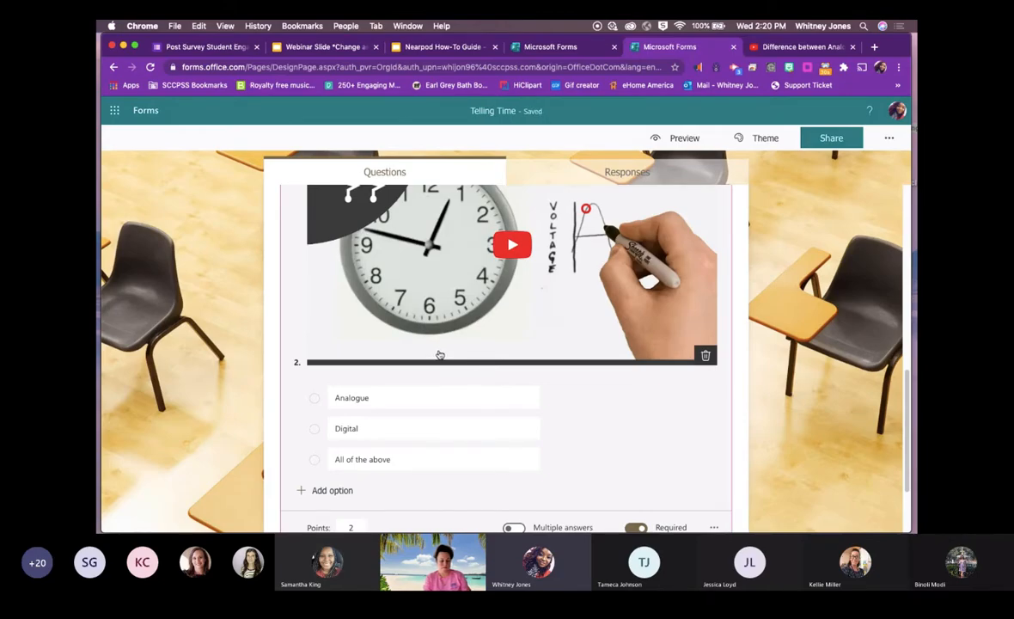
Mark "All of the above" as the correct answer to question 2.
mouse_move(666, 397)
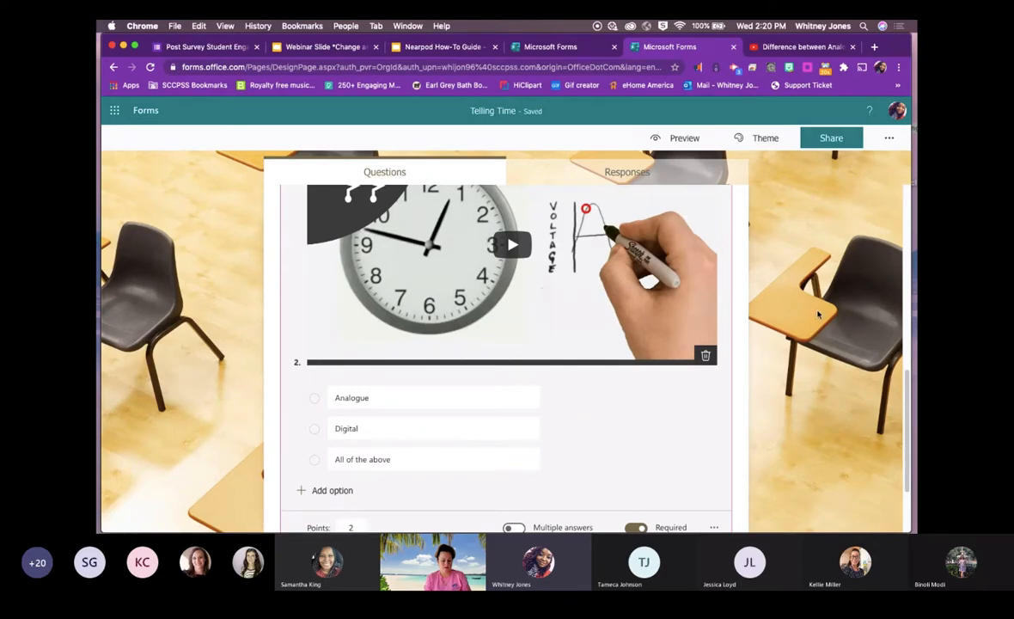
scroll(799, 319, "down", 1)
scroll(782, 306, "down", 3)
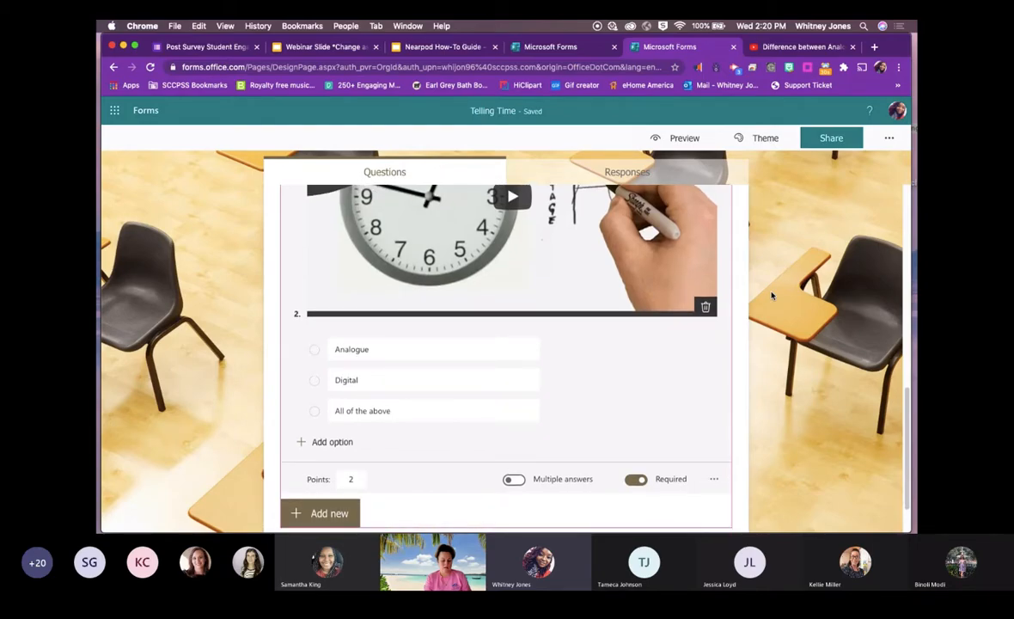
scroll(770, 295, "down", 3)
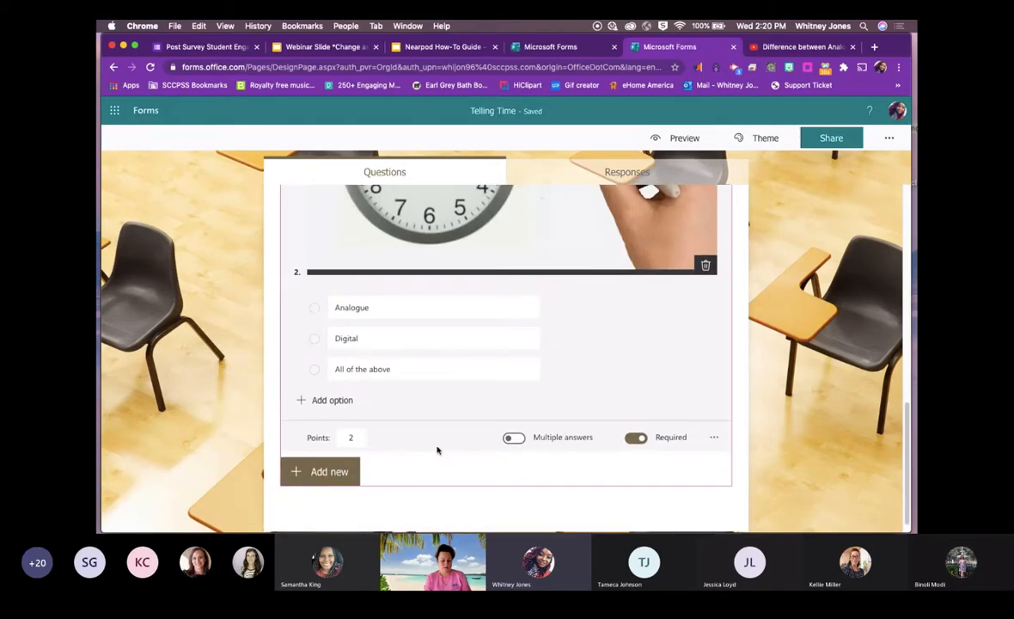
left_click(575, 372)
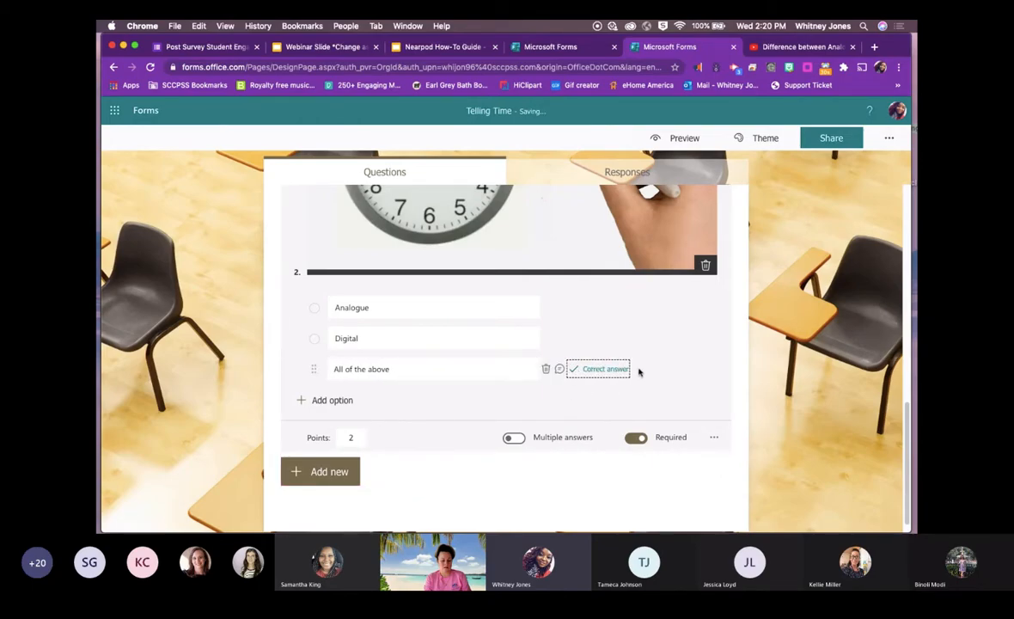
scroll(638, 369, "up", 3)
scroll(597, 441, "up", 1)
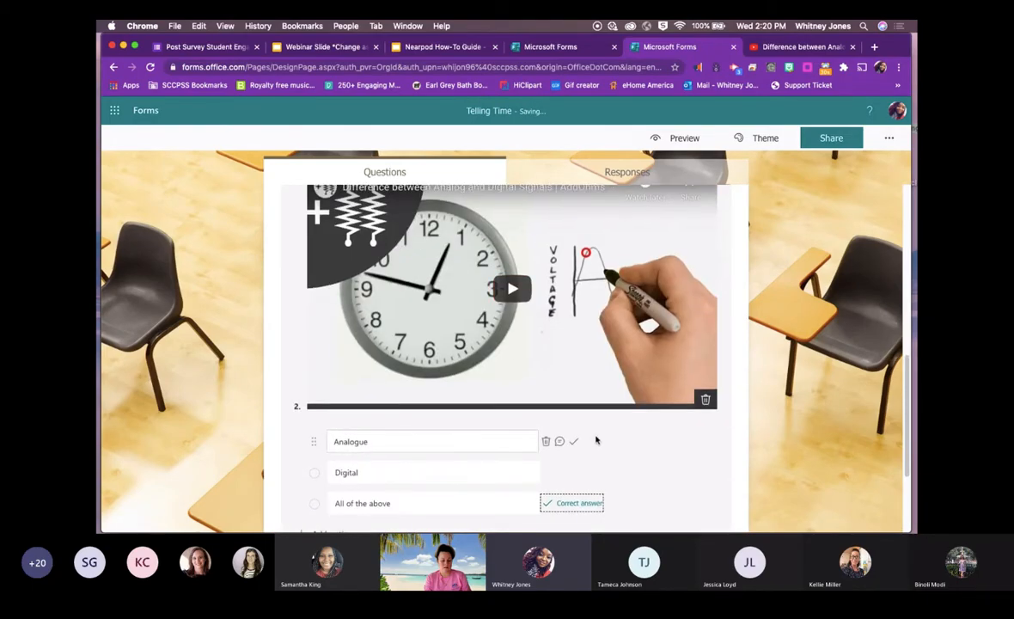
scroll(606, 438, "down", 3)
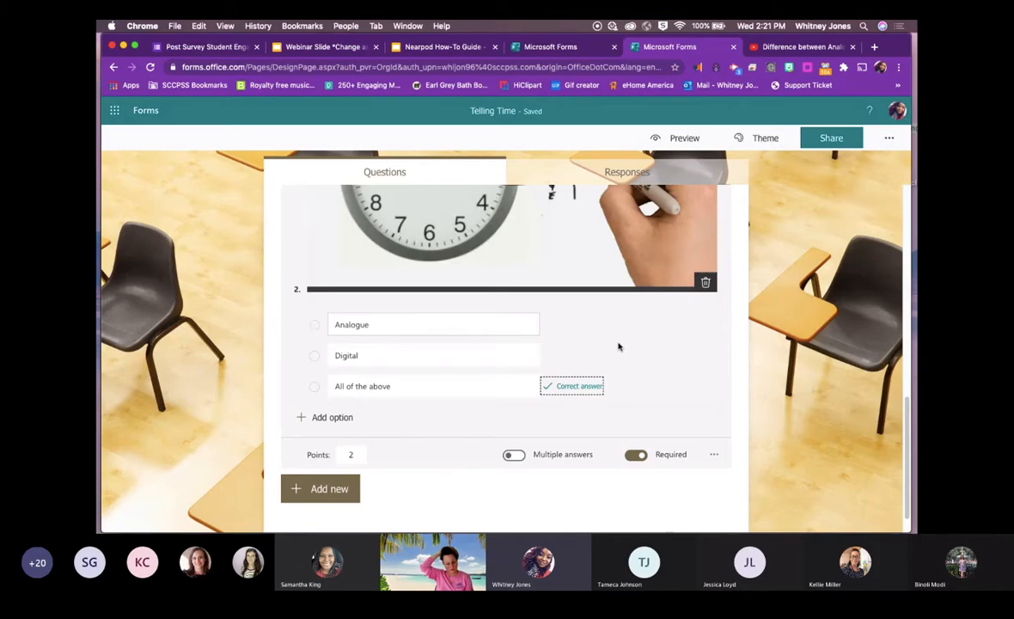
scroll(576, 303, "up", 5)
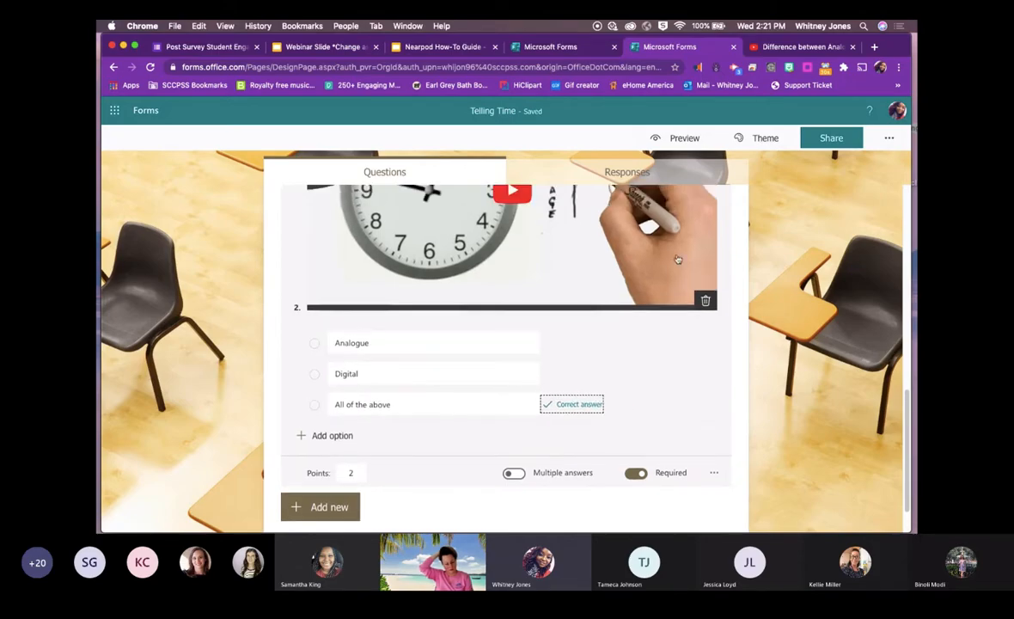
scroll(616, 332, "down", 3)
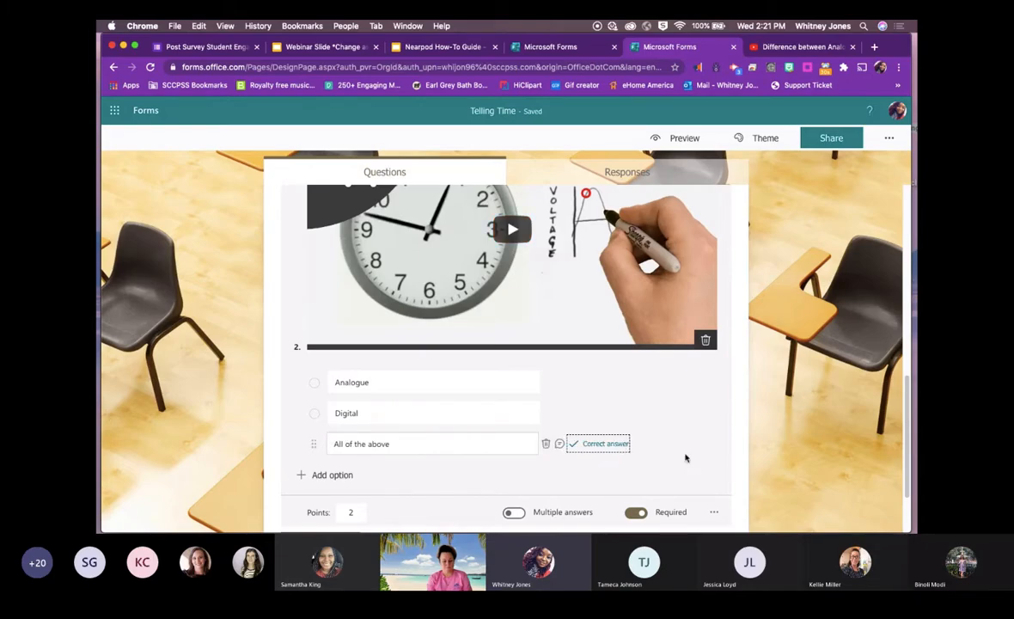
scroll(690, 452, "down", 2)
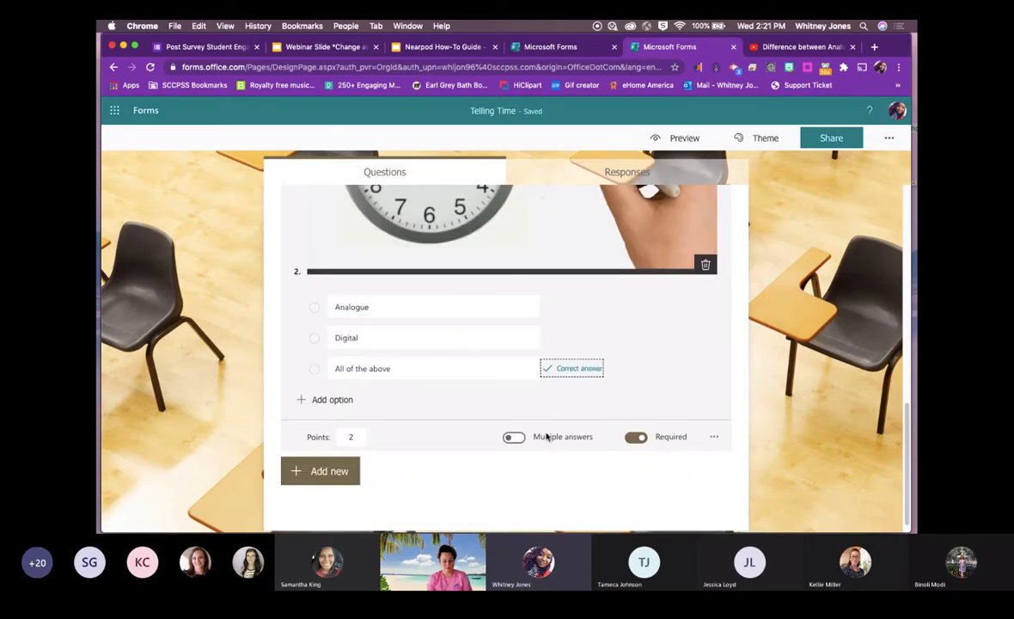
Preview the Telling Time quiz in the computer layout and look through it down to the submit area.
scroll(576, 465, "up", 10)
scroll(559, 451, "up", 5)
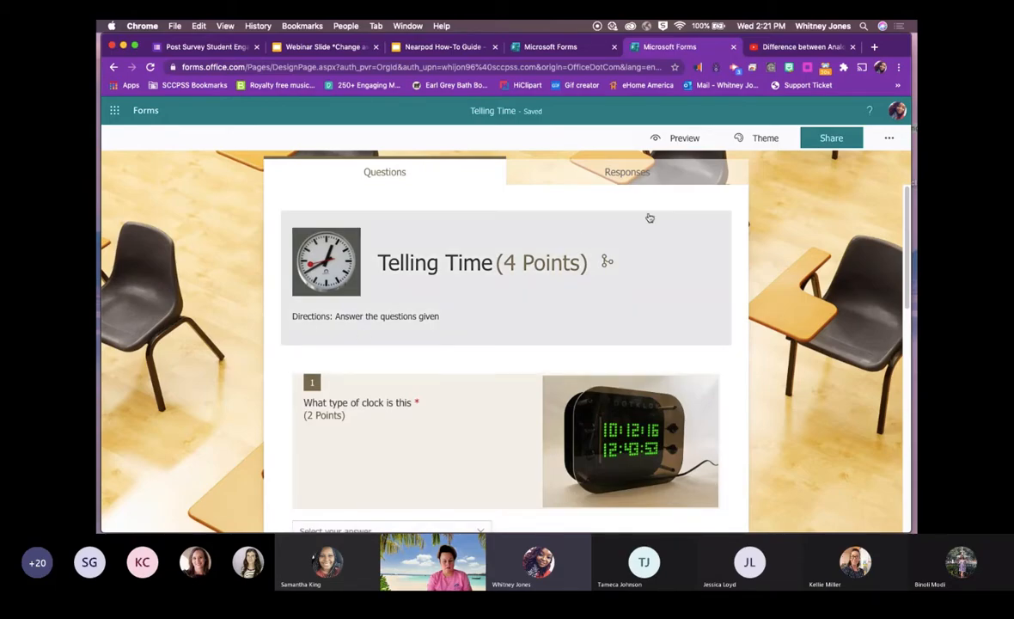
left_click(685, 138)
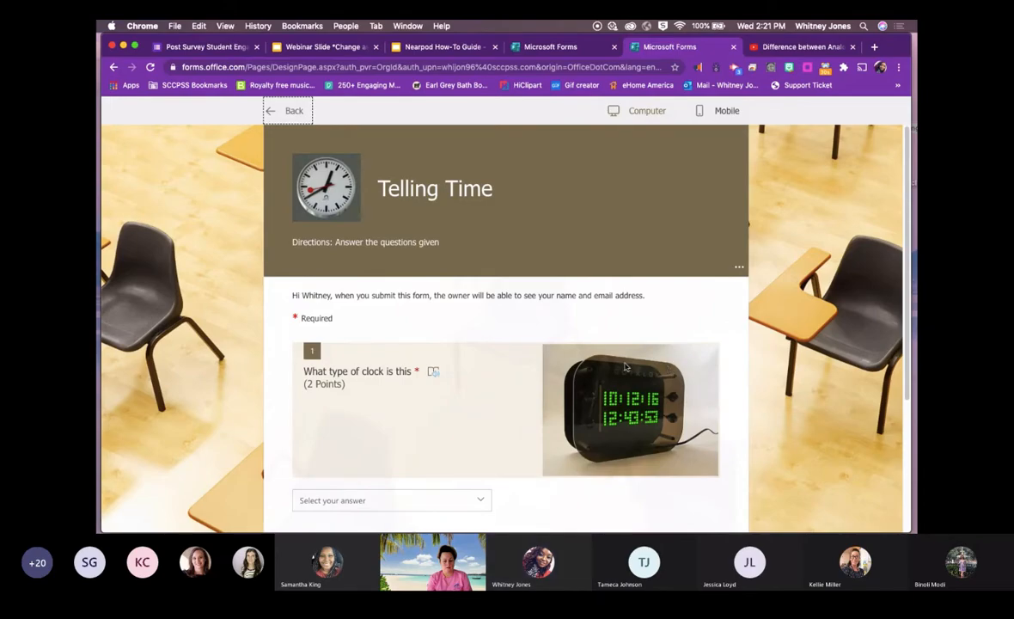
scroll(509, 455, "down", 3)
scroll(521, 420, "down", 2)
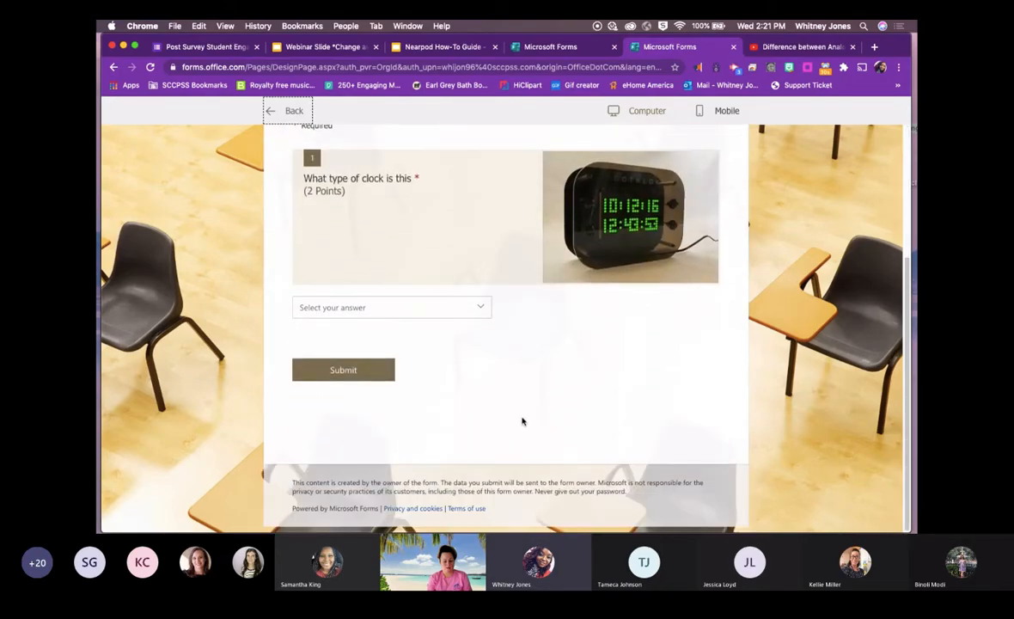
scroll(521, 423, "up", 5)
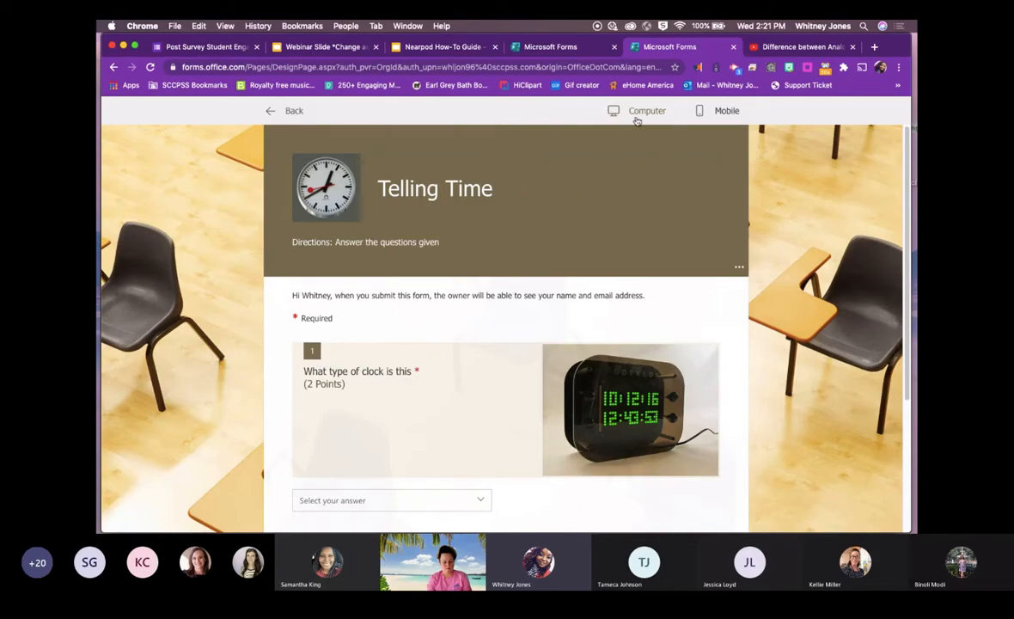
Examine the quiz in the mobile preview from header to submit area, and leave the preview.
left_click(721, 110)
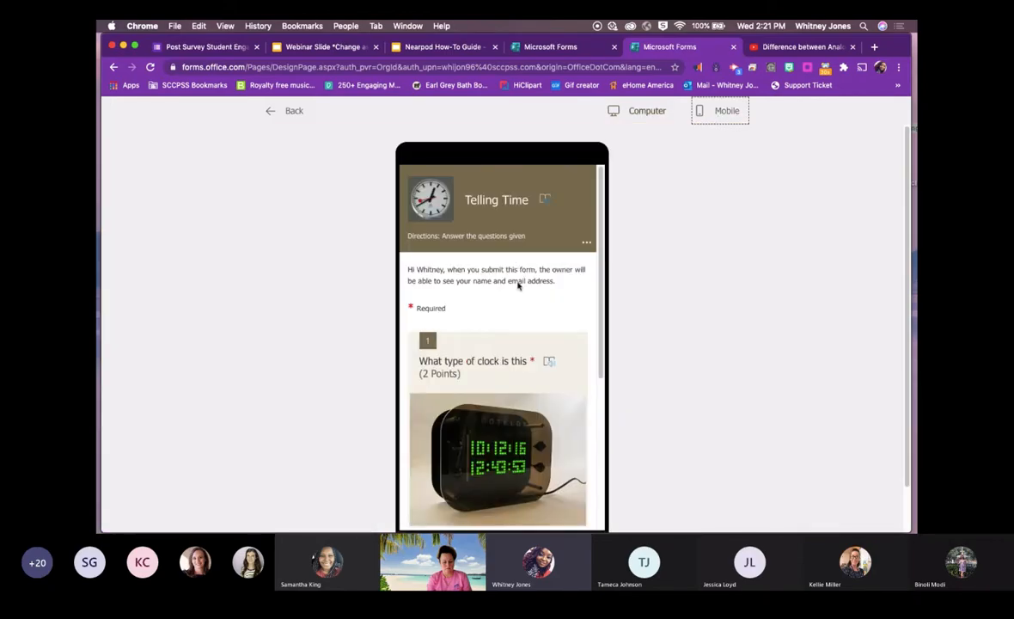
scroll(522, 353, "down", 5)
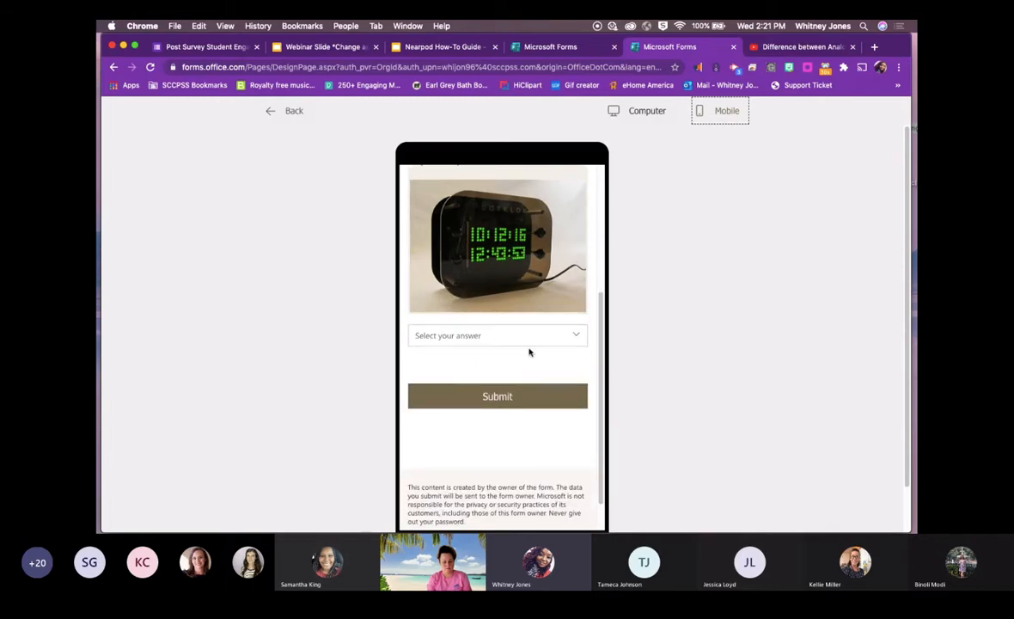
scroll(529, 352, "up", 5)
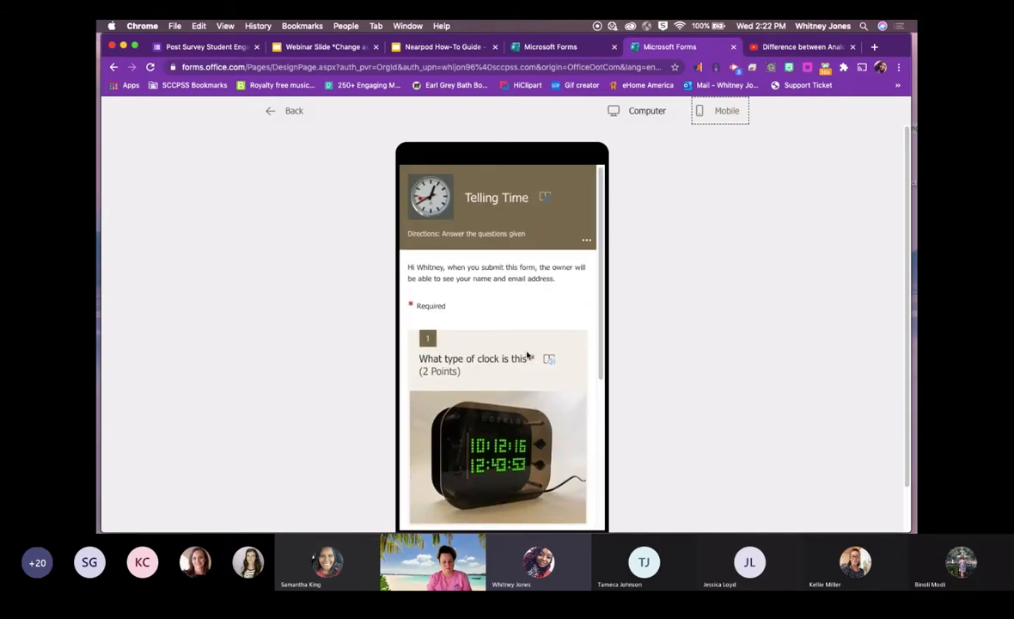
scroll(478, 400, "down", 5)
scroll(479, 398, "up", 5)
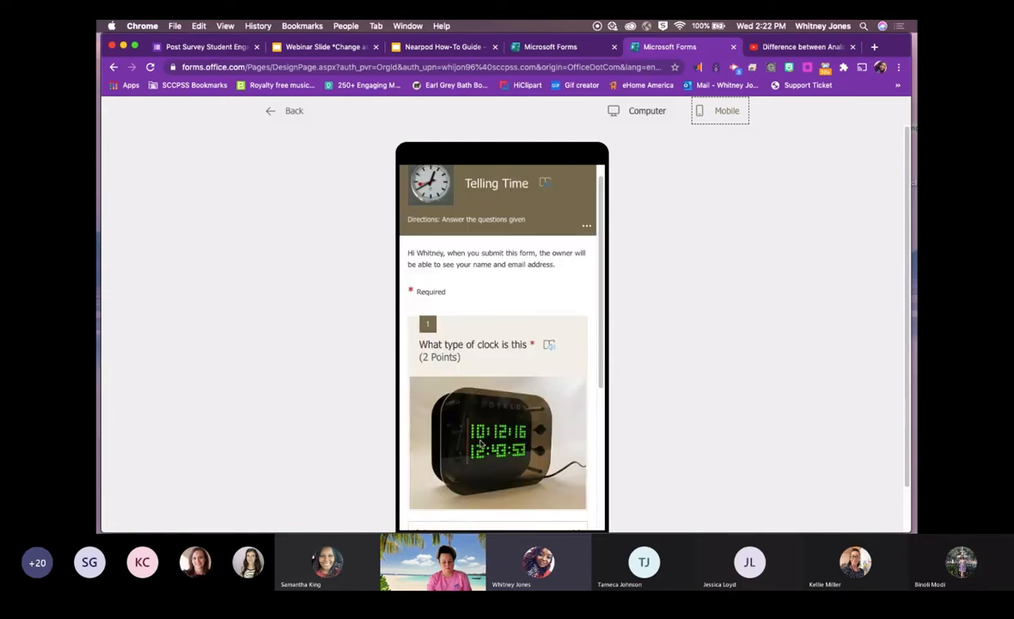
left_click(272, 110)
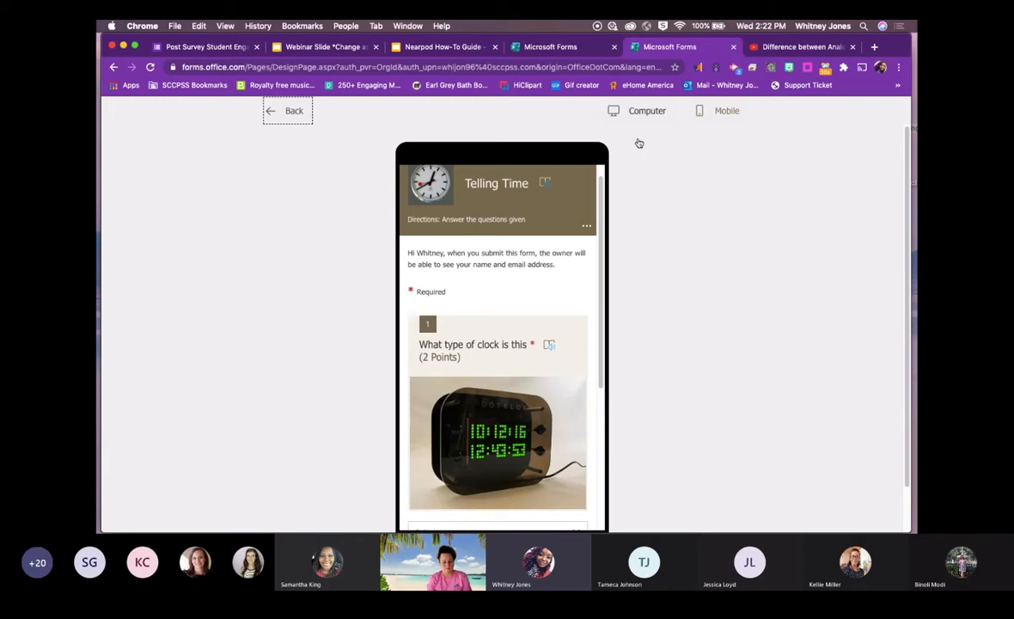
Look over the sharing and collaboration options for the new Telling Time quiz, and close them.
key("super+Tab")
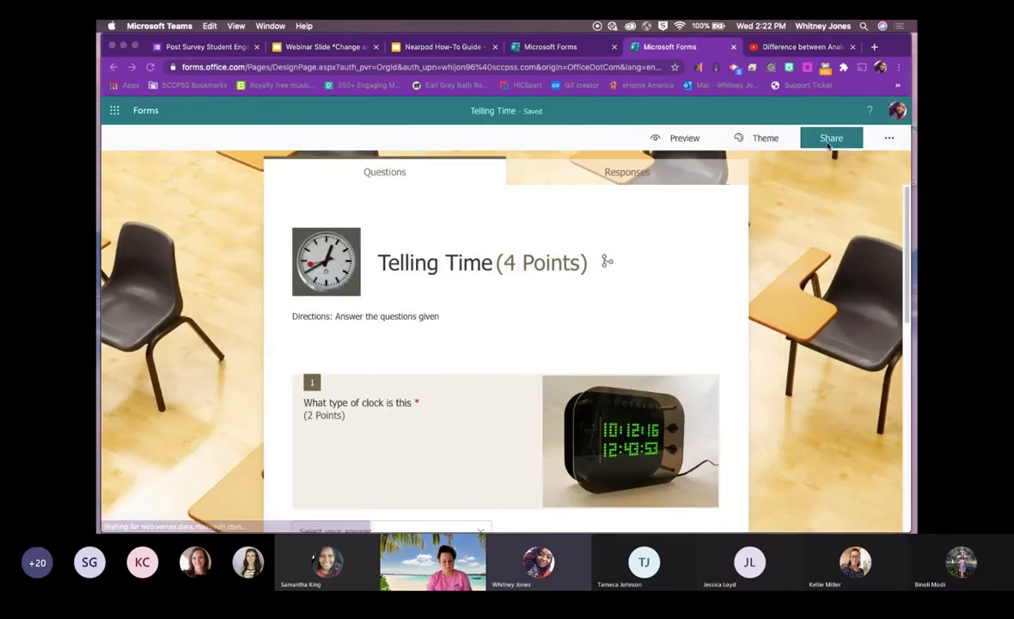
left_click(834, 142)
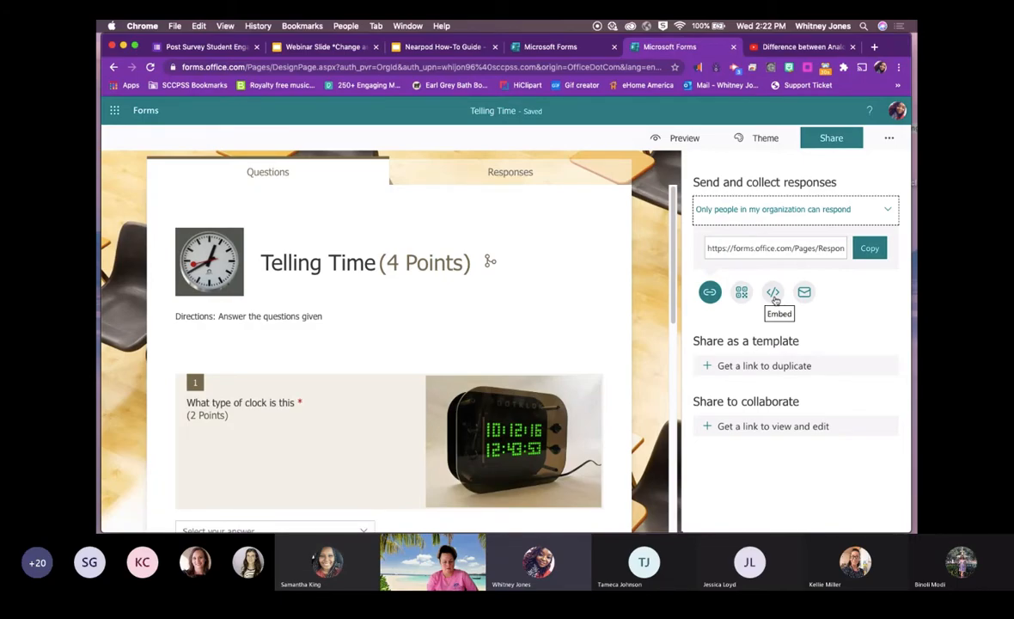
left_click(651, 188)
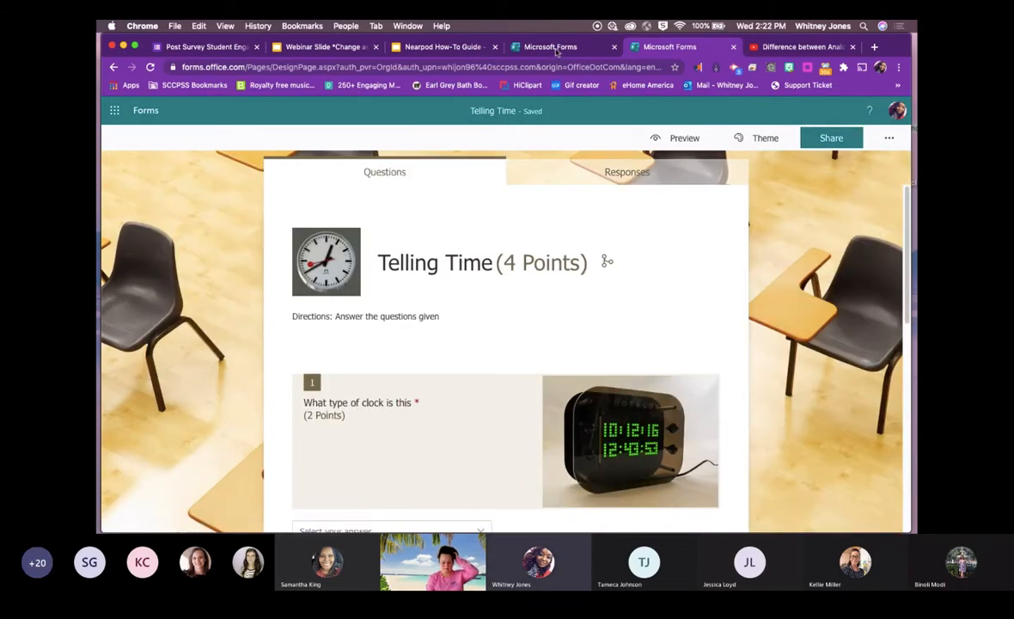
Go to the forms overview and open the earlier Telling Time quiz with the blue cloud theme from the recent forms.
left_click(555, 49)
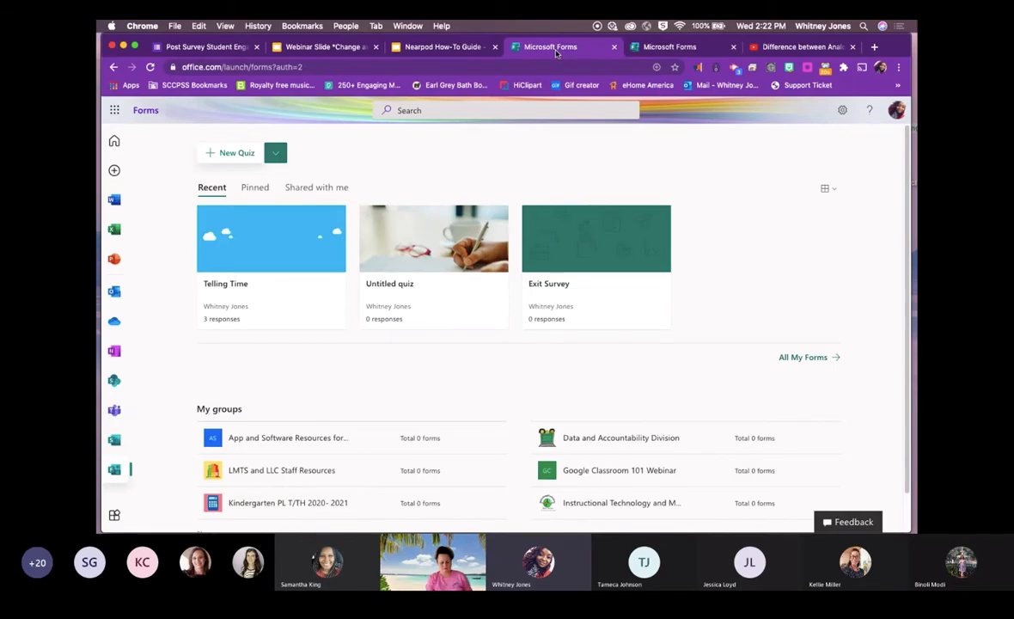
left_click(666, 48)
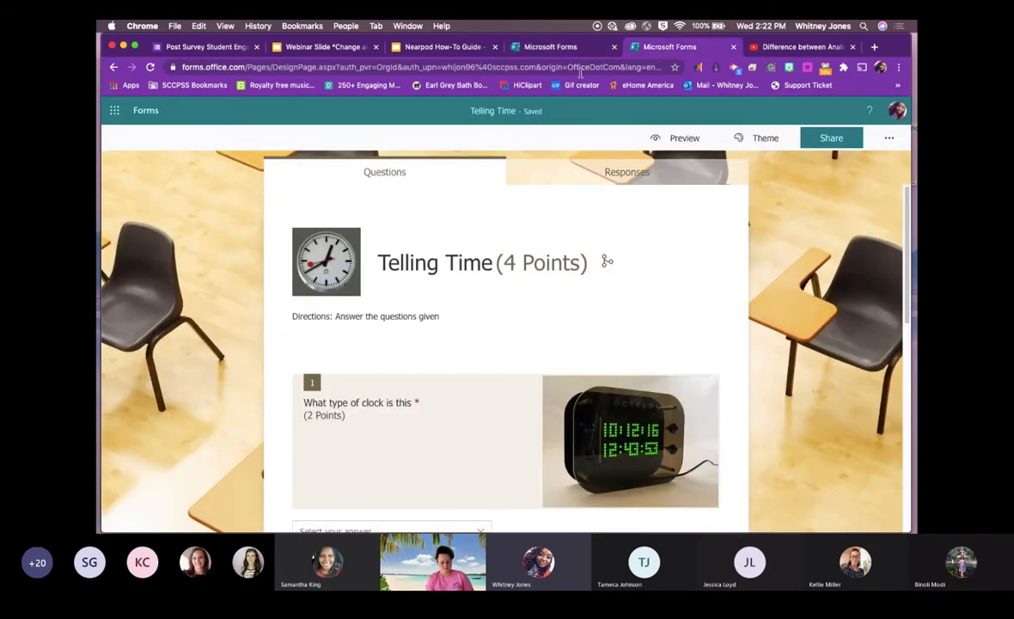
left_click(570, 53)
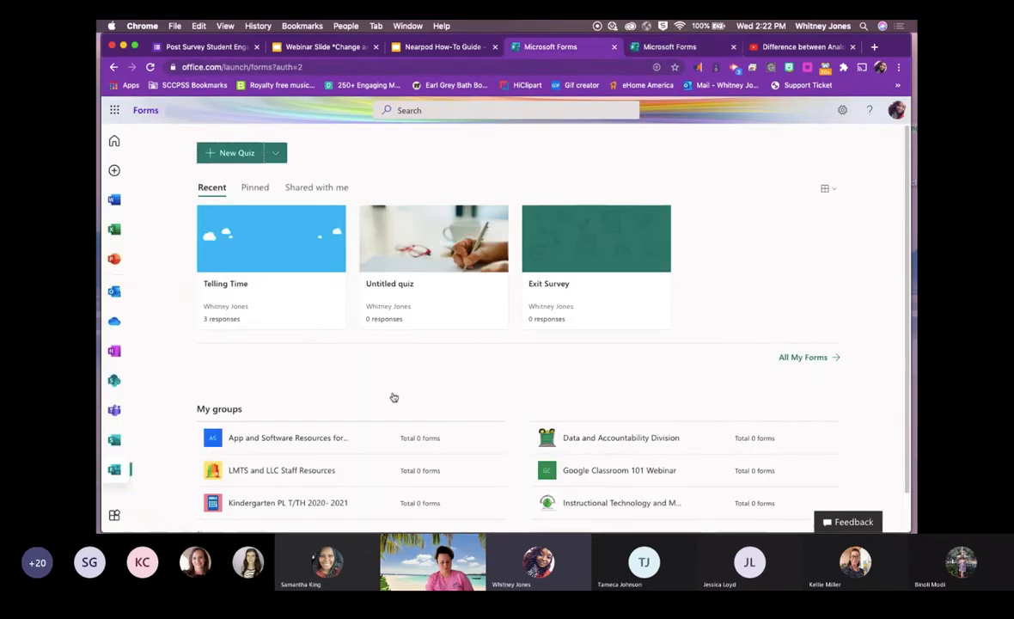
left_click(269, 272)
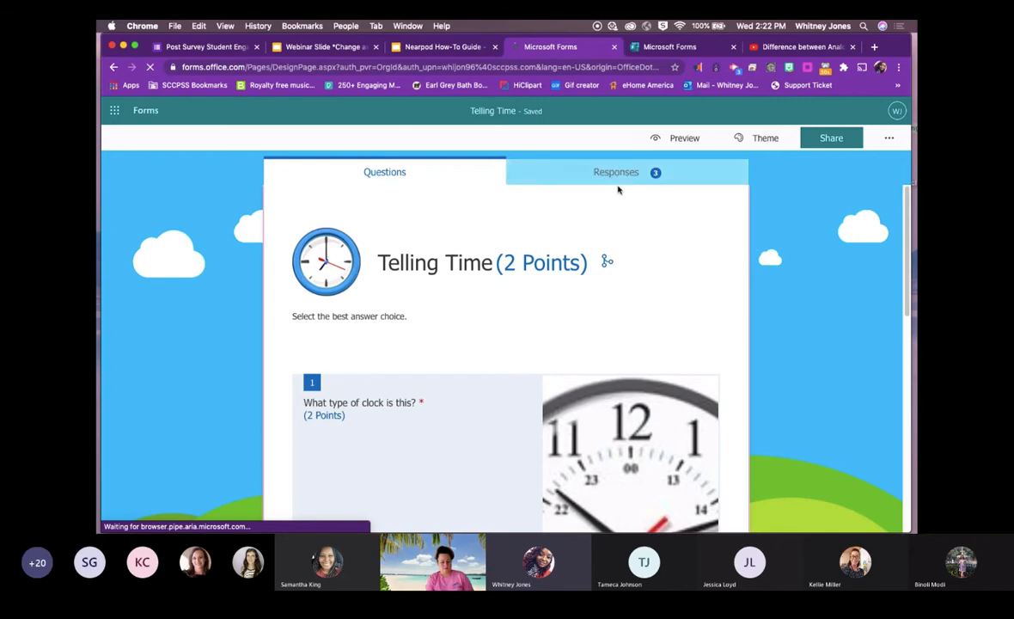
Examine the quiz's response summary, including the average score and the answer charts for both questions.
left_click(612, 177)
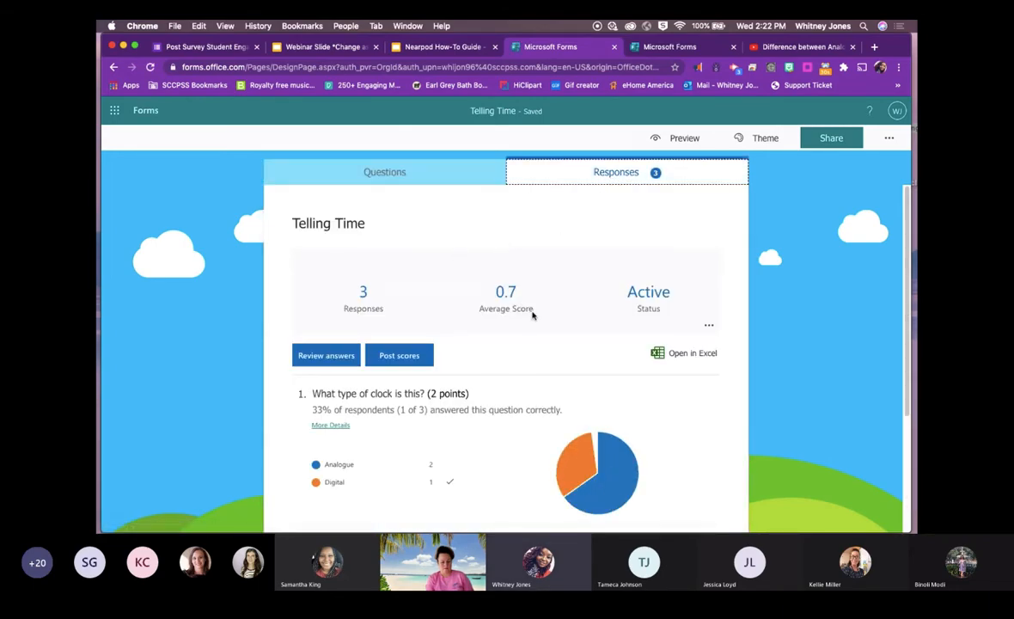
scroll(526, 307, "down", 3)
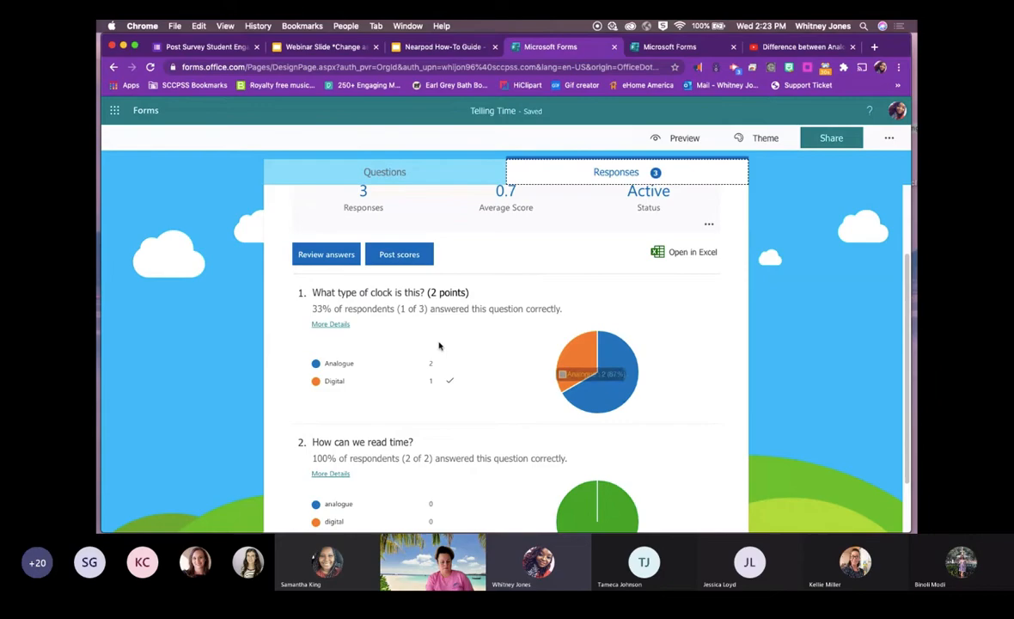
scroll(442, 342, "down", 1)
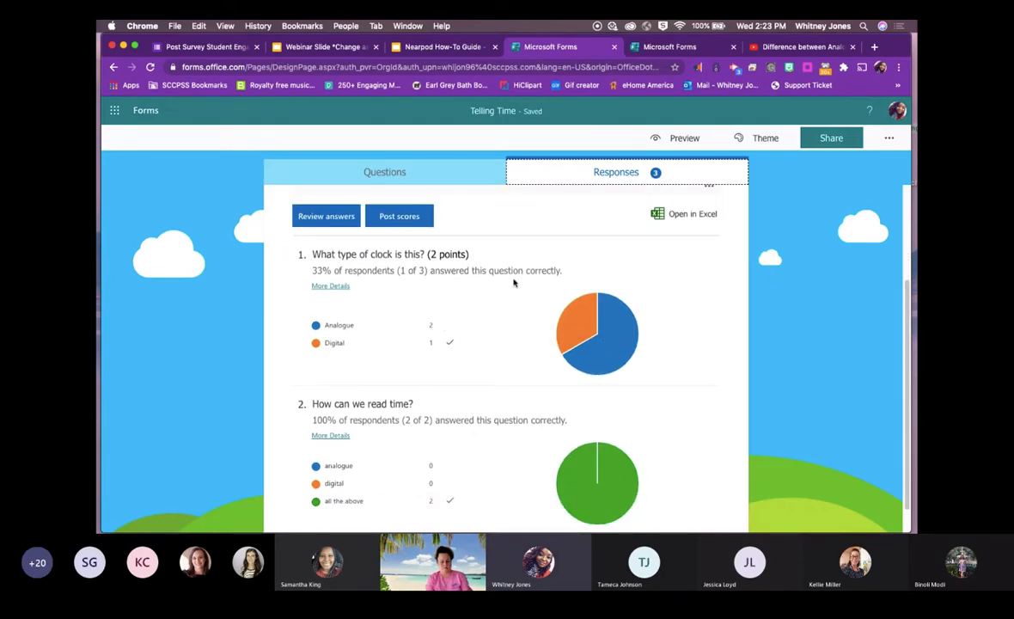
scroll(595, 359, "down", 1)
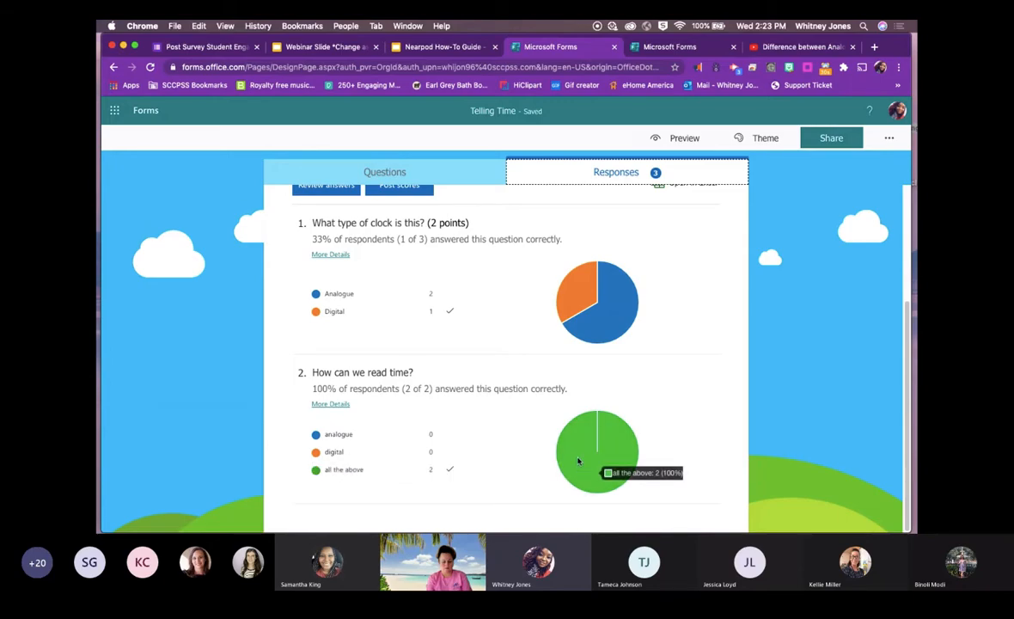
scroll(511, 439, "up", 2)
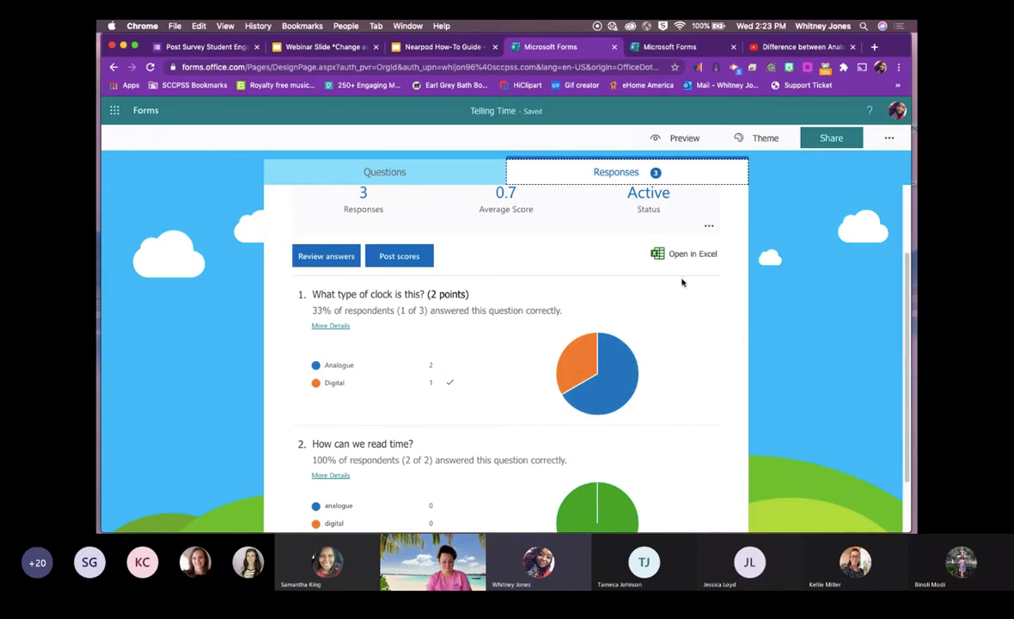
scroll(325, 292, "down", 1)
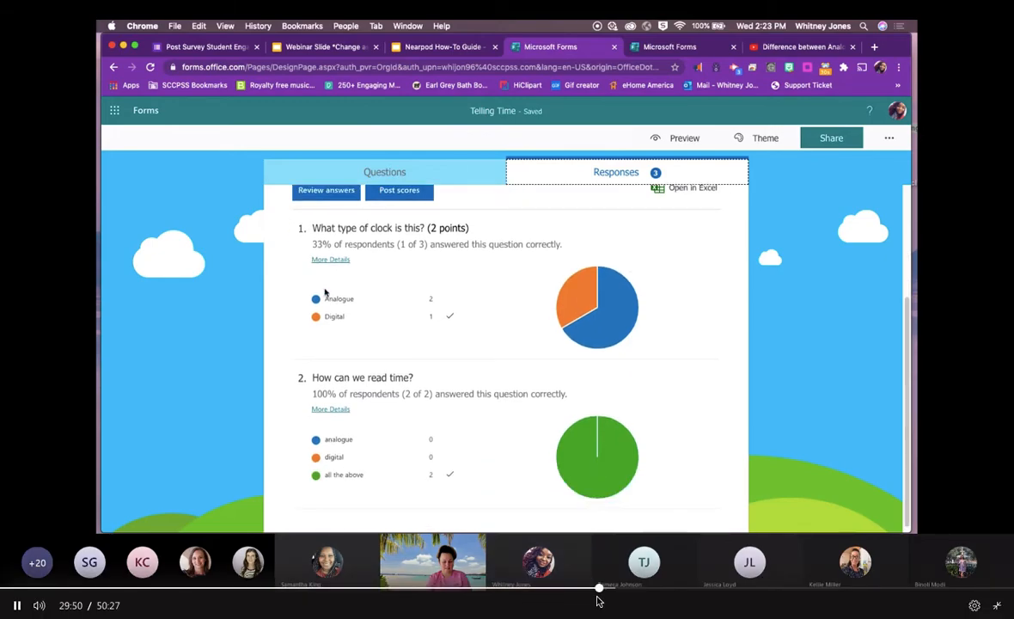
scroll(325, 293, "up", 3)
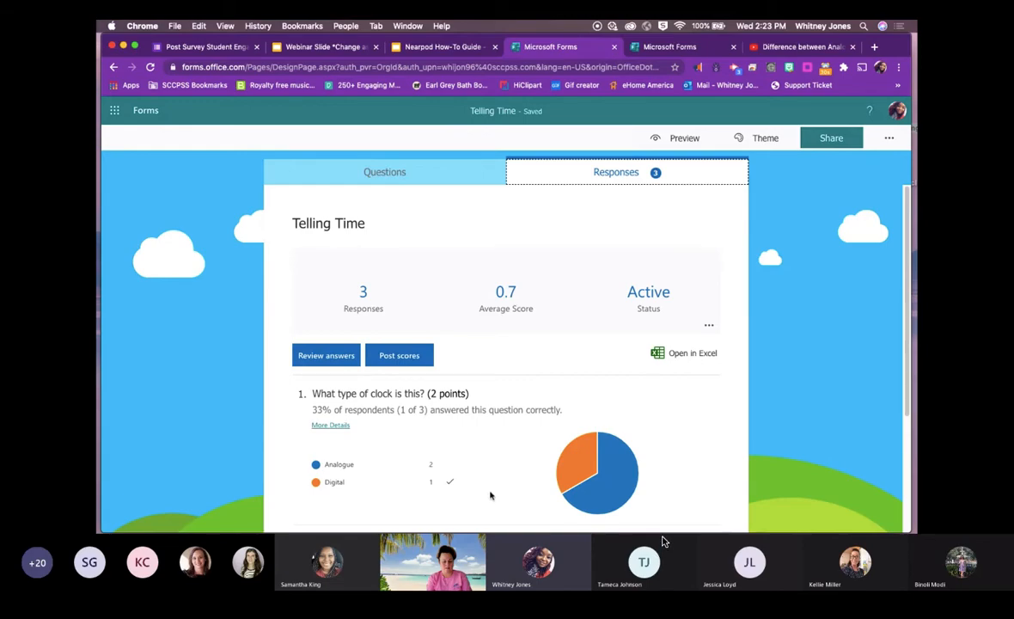
Review the quiz answers person by person, checking the list of respondents and the first respondent's graded answer.
left_click(322, 357)
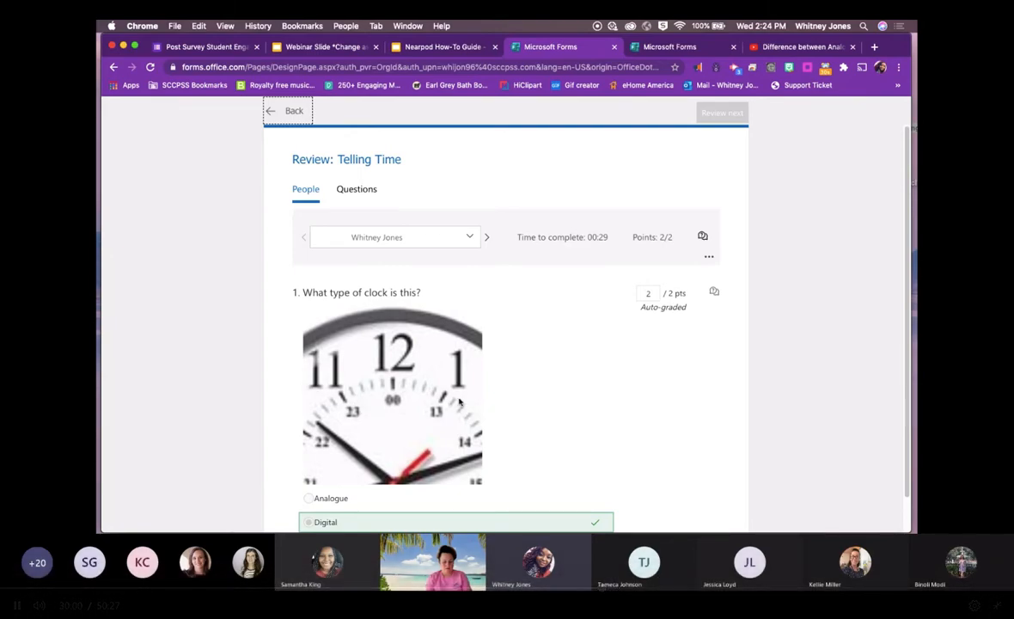
scroll(584, 356, "down", 1)
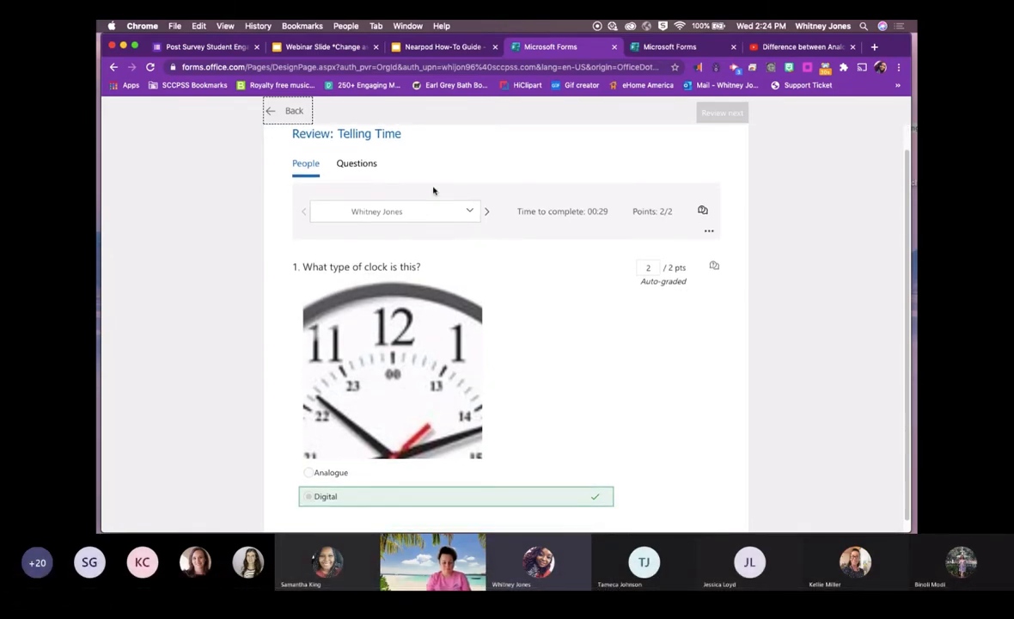
left_click(471, 214)
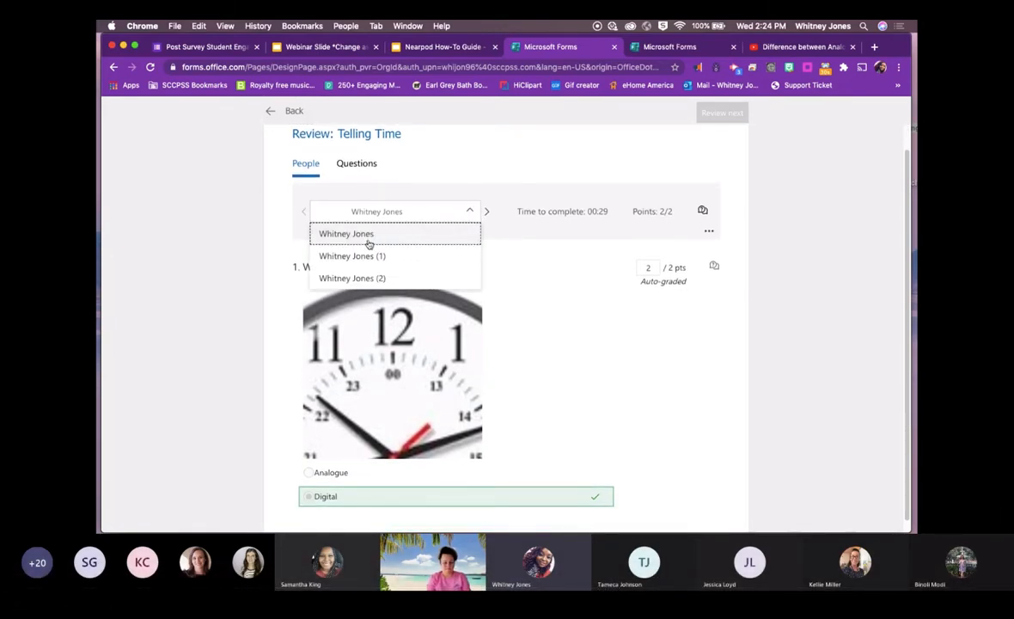
left_click(530, 267)
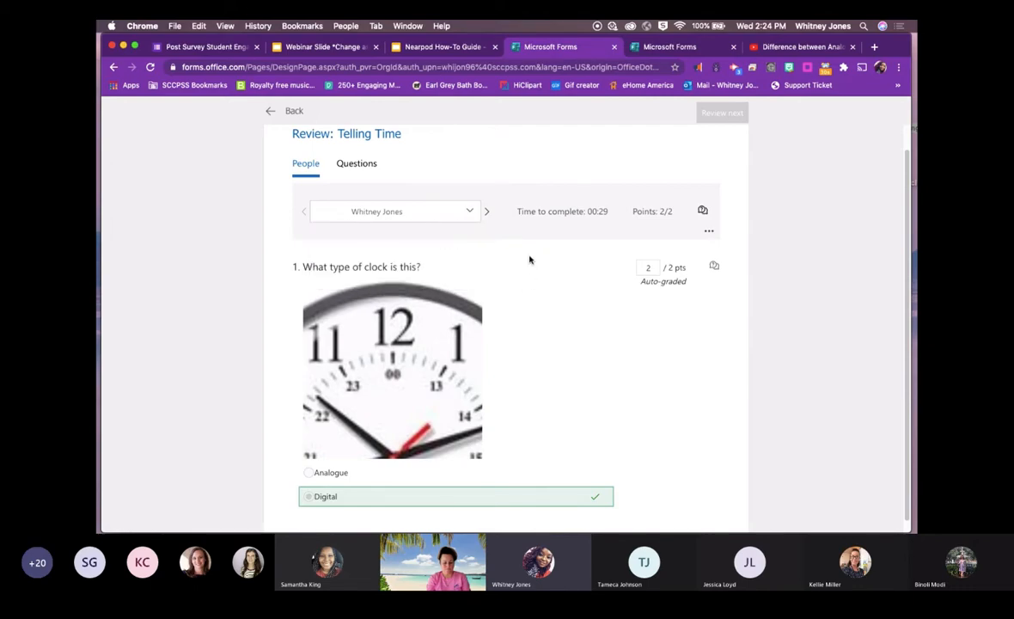
left_click(460, 217)
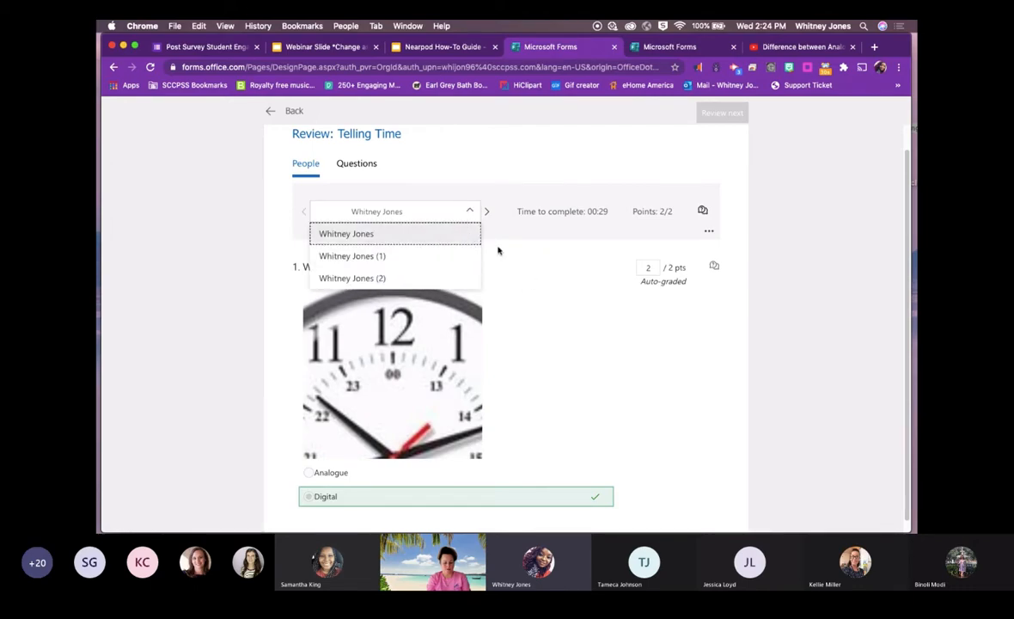
left_click(520, 267)
scroll(525, 273, "down", 1)
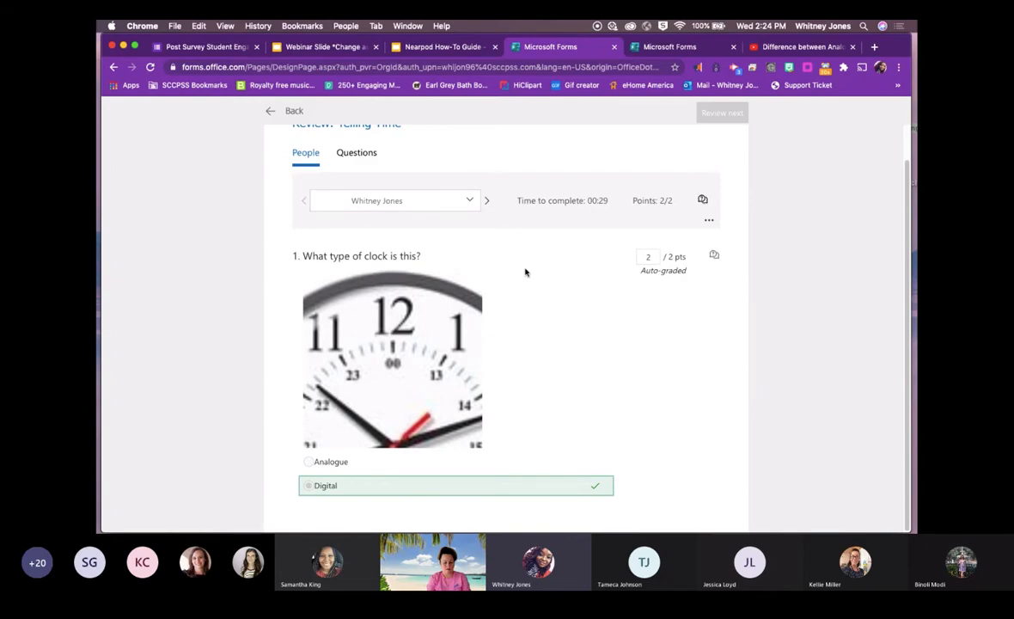
scroll(706, 207, "up", 2)
Show the feedback boxes for the first respondent's overall result and for question 1, and leave the answer review.
left_click(702, 236)
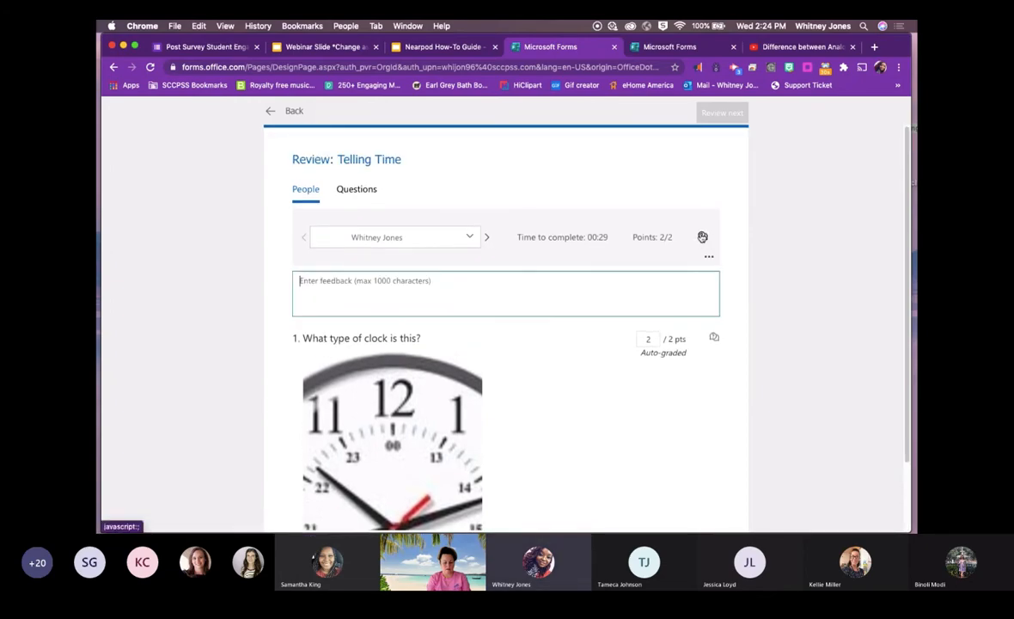
left_click(352, 297)
scroll(461, 297, "down", 2)
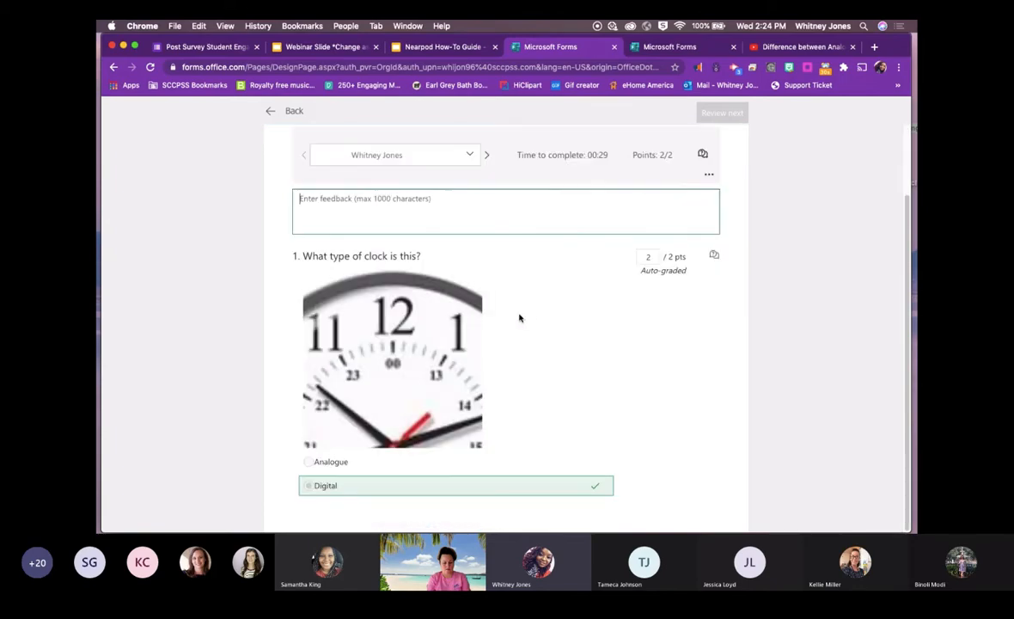
scroll(519, 318, "up", 2)
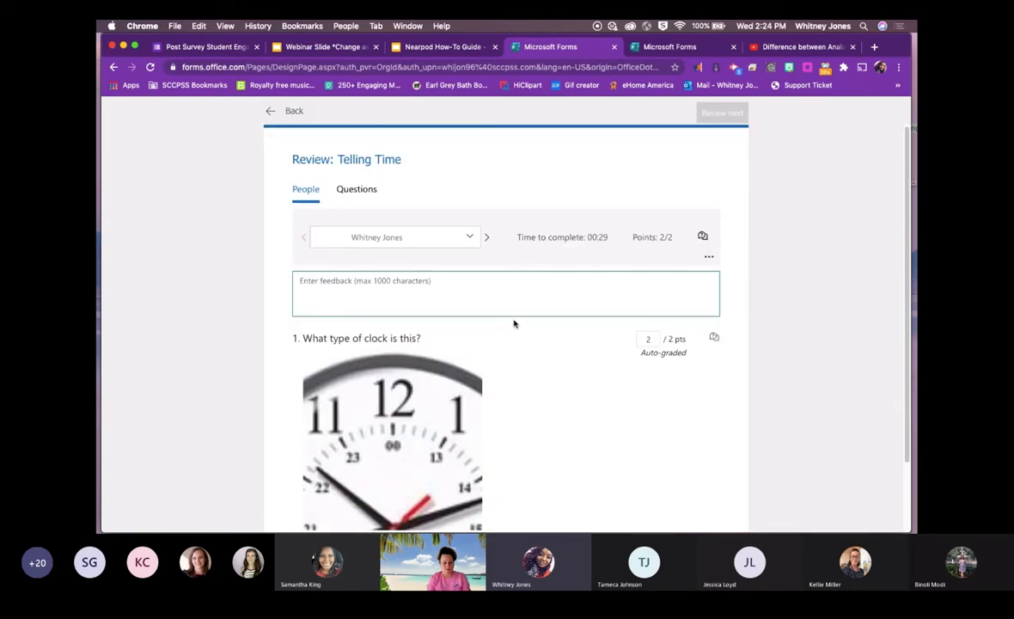
left_click(724, 344)
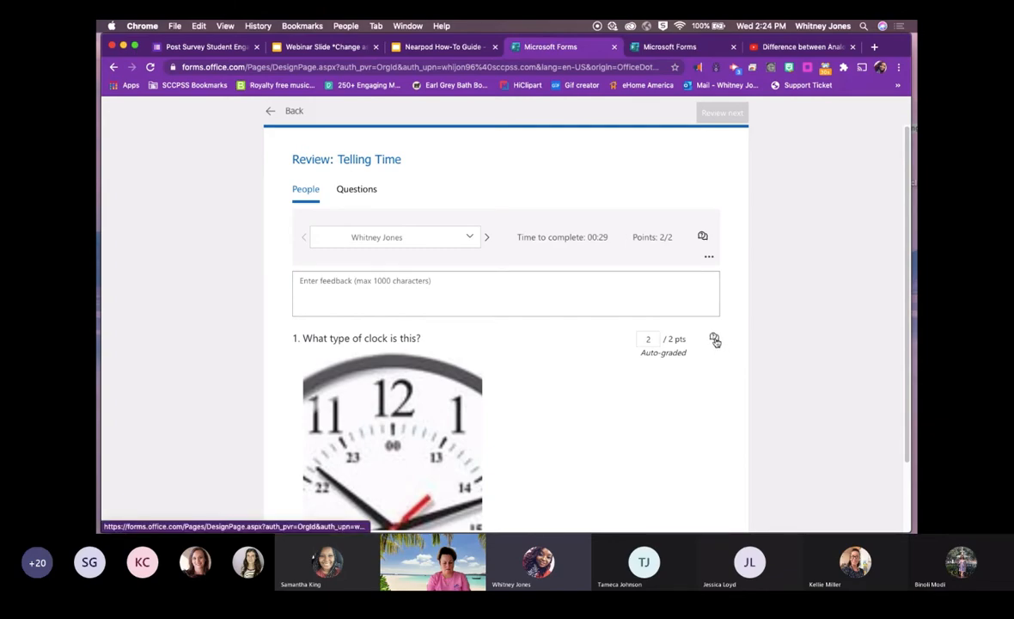
left_click(715, 340)
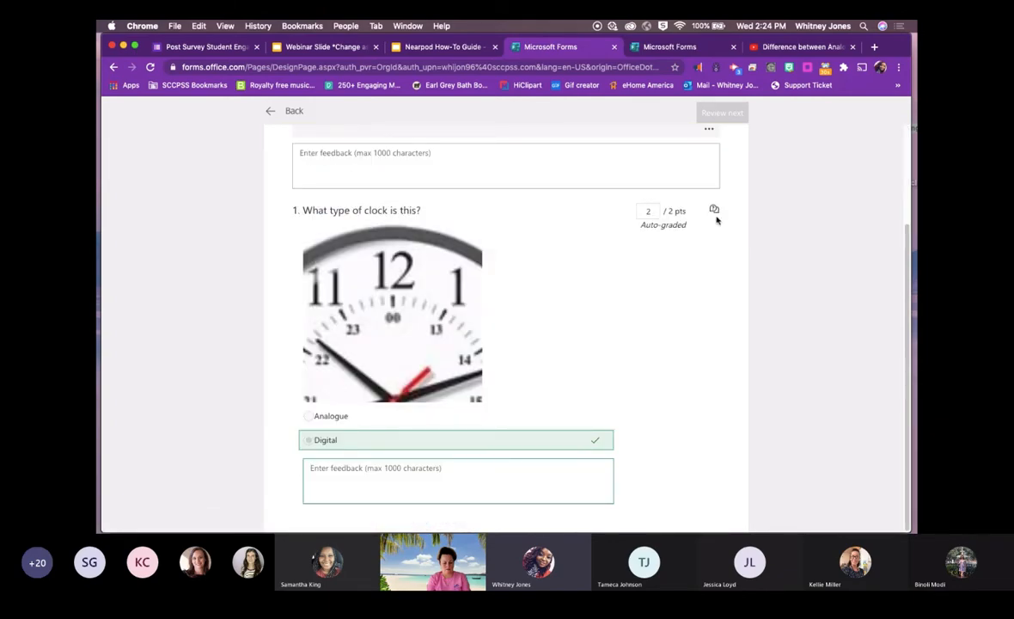
scroll(632, 284, "up", 3)
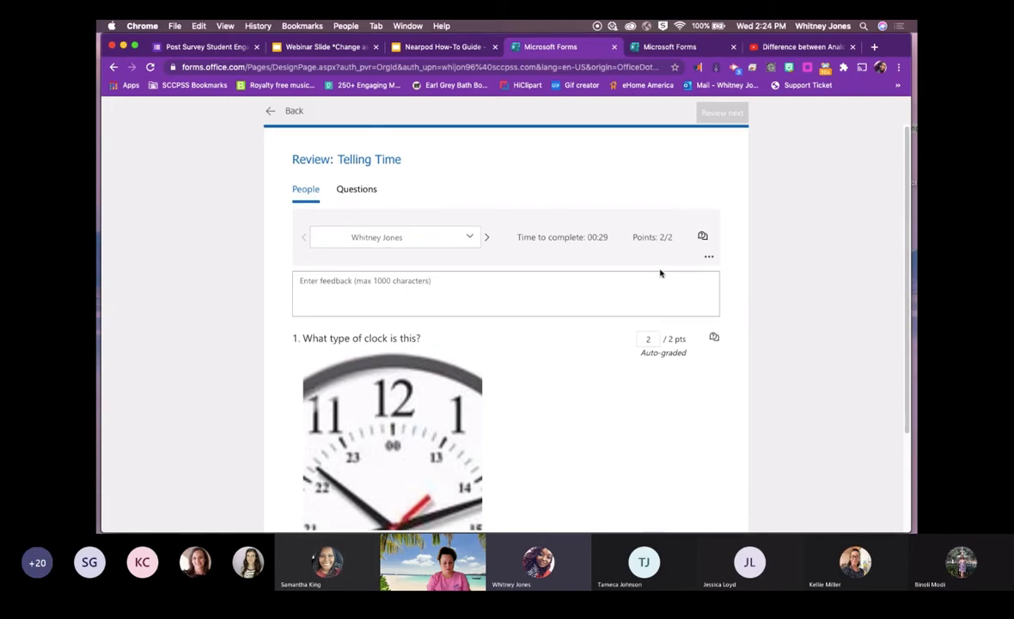
left_click(292, 112)
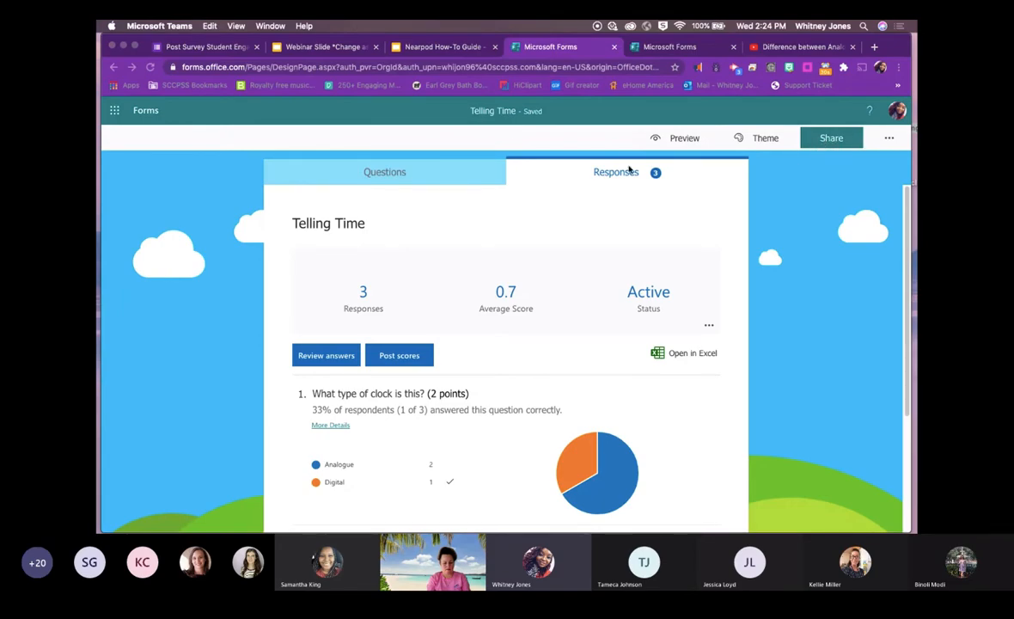
Return to the quiz's questions and copy its embed code from the sharing options.
left_click(438, 179)
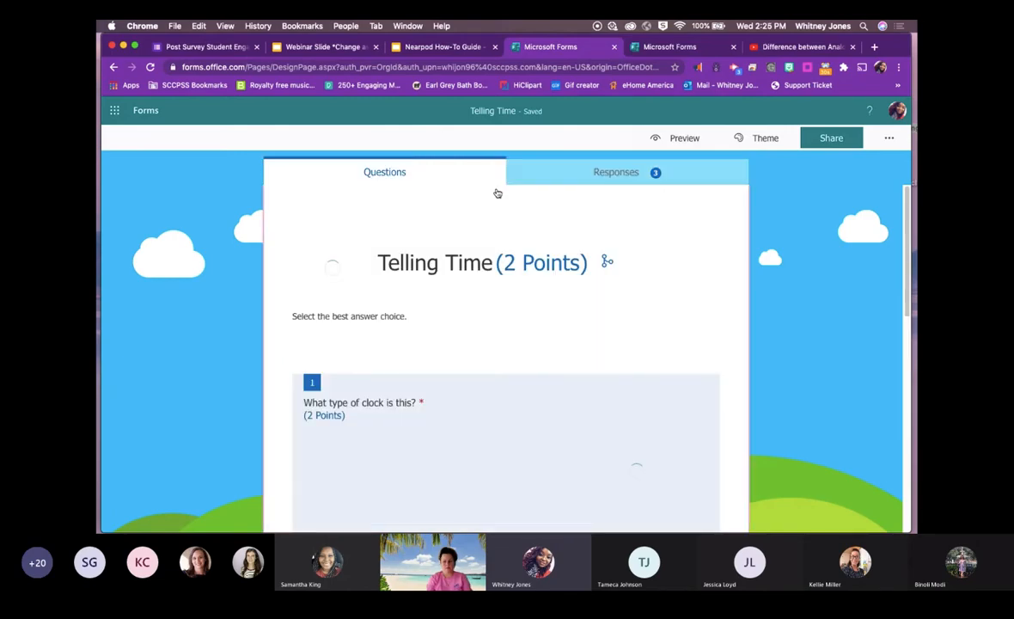
left_click(828, 141)
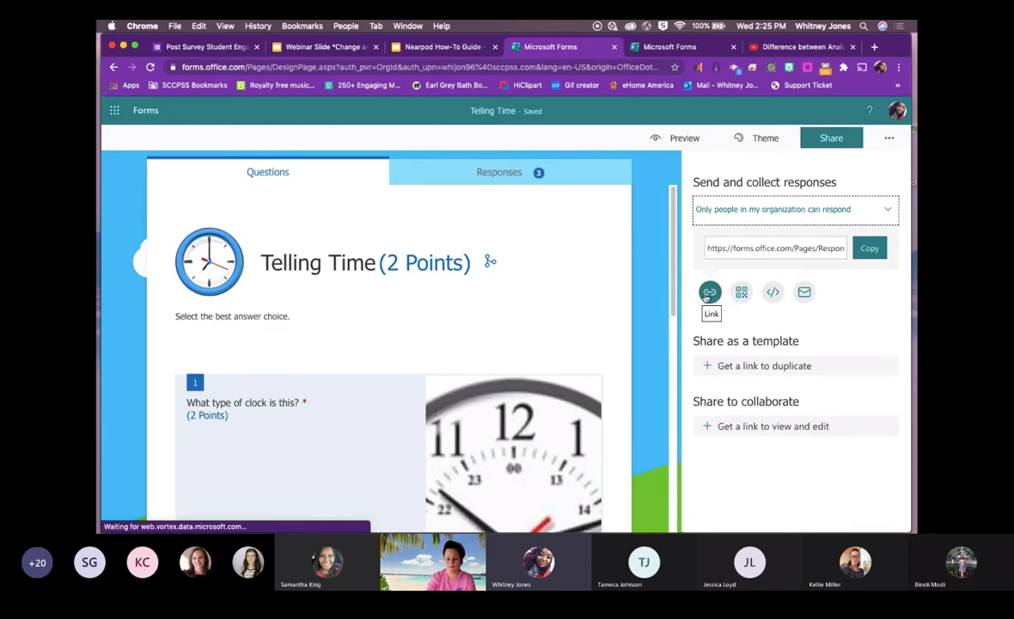
left_click(773, 294)
left_click(868, 269)
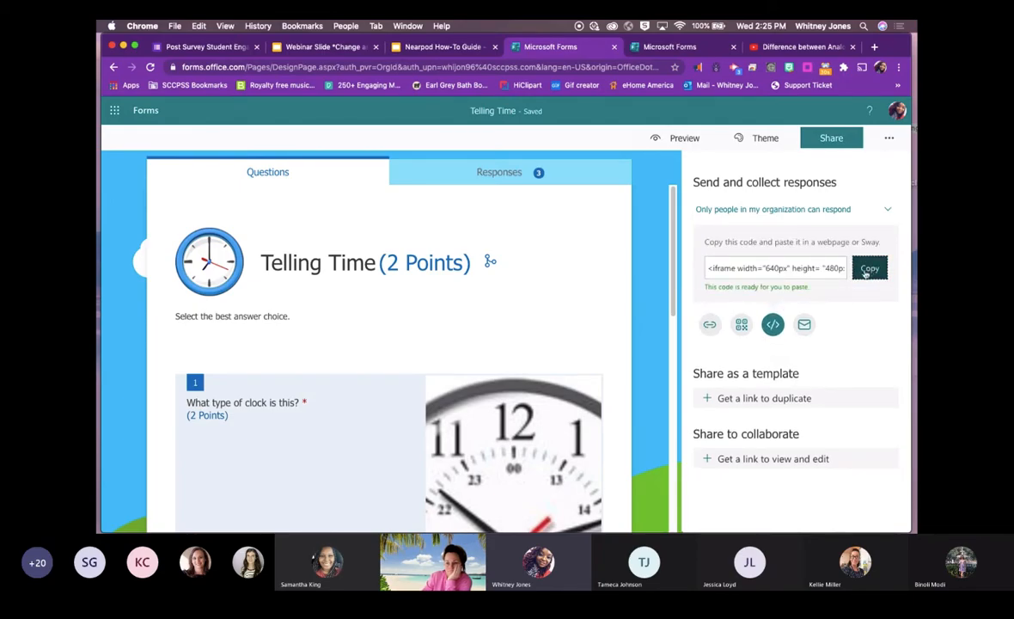
left_click_drag(894, 46, 871, 130)
mouse_move(607, 530)
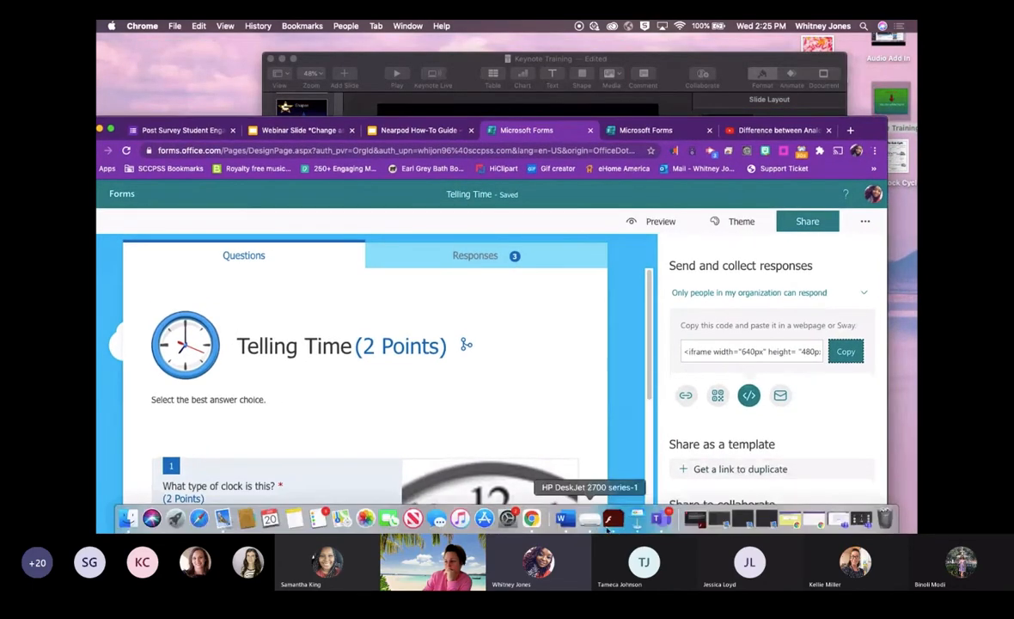
right_click(532, 520)
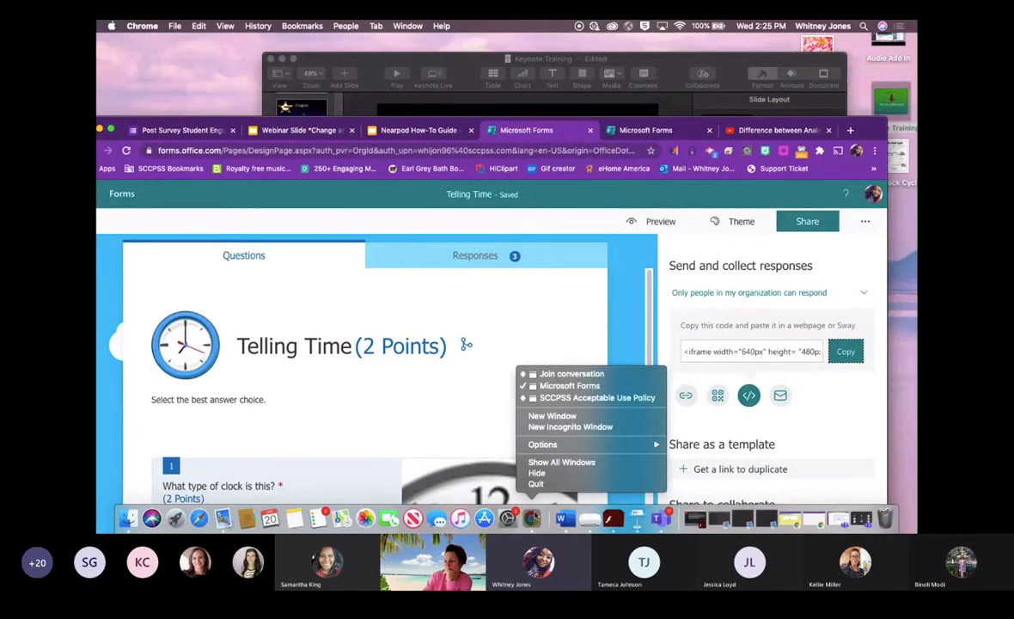
left_click(564, 375)
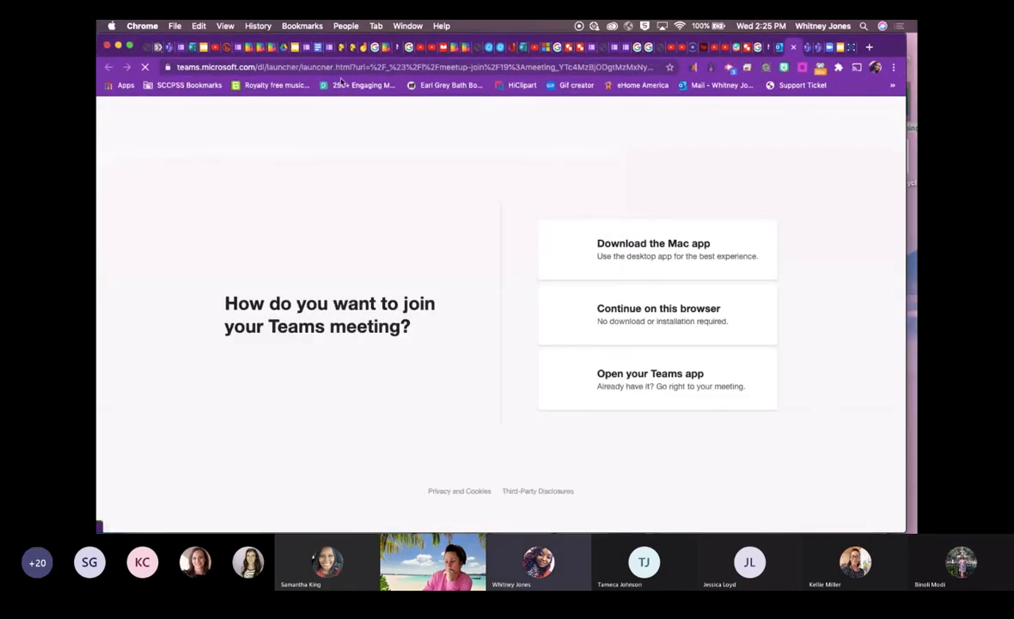
left_click(117, 46)
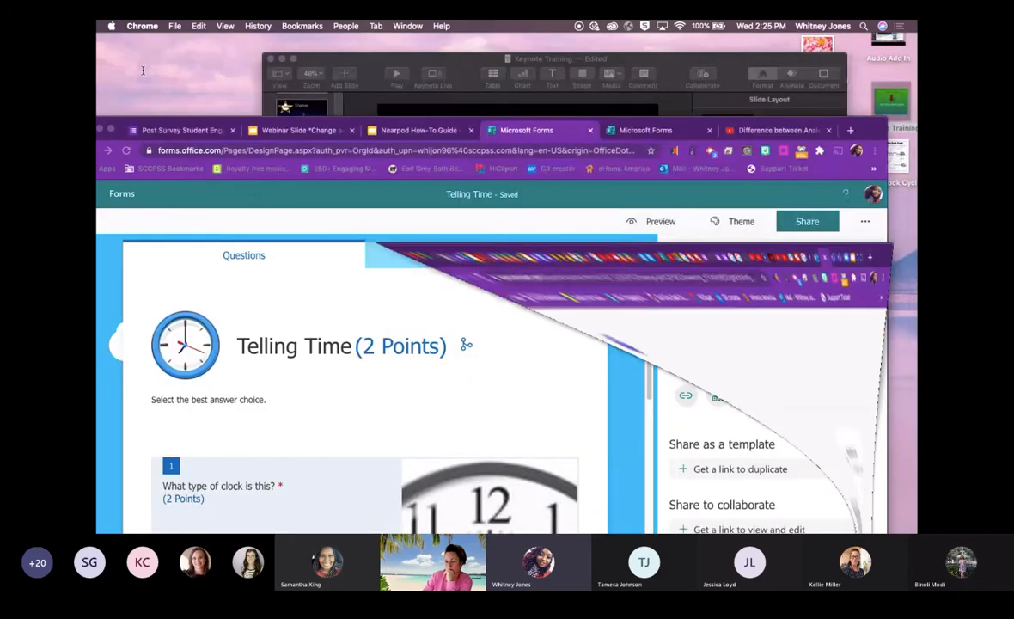
Open itslearning in a new browser tab and log in with the Savannah Chatham School Account.
left_click(850, 131)
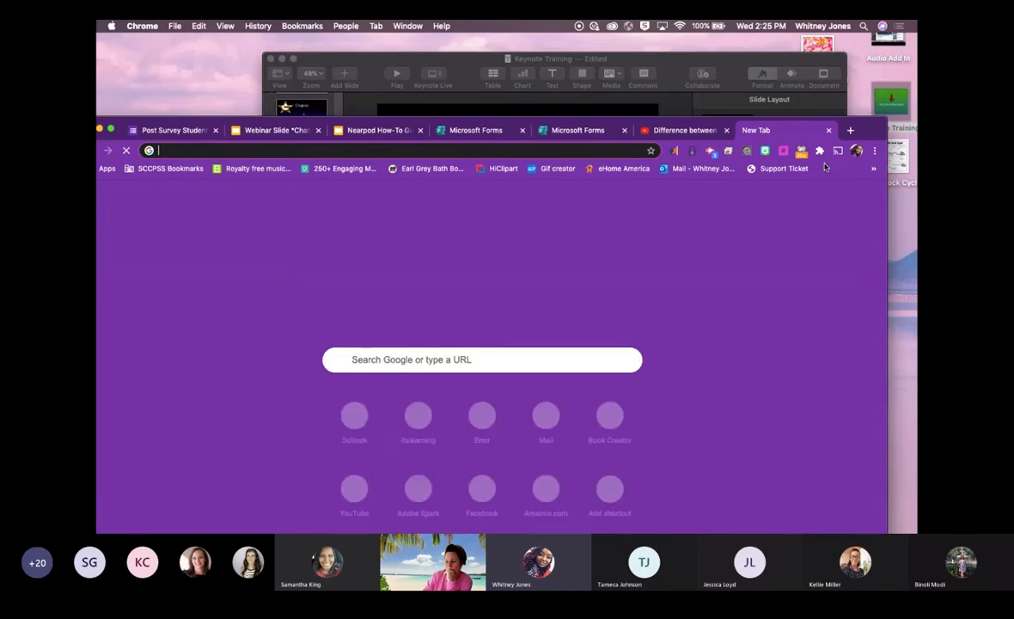
type("itslearning.com")
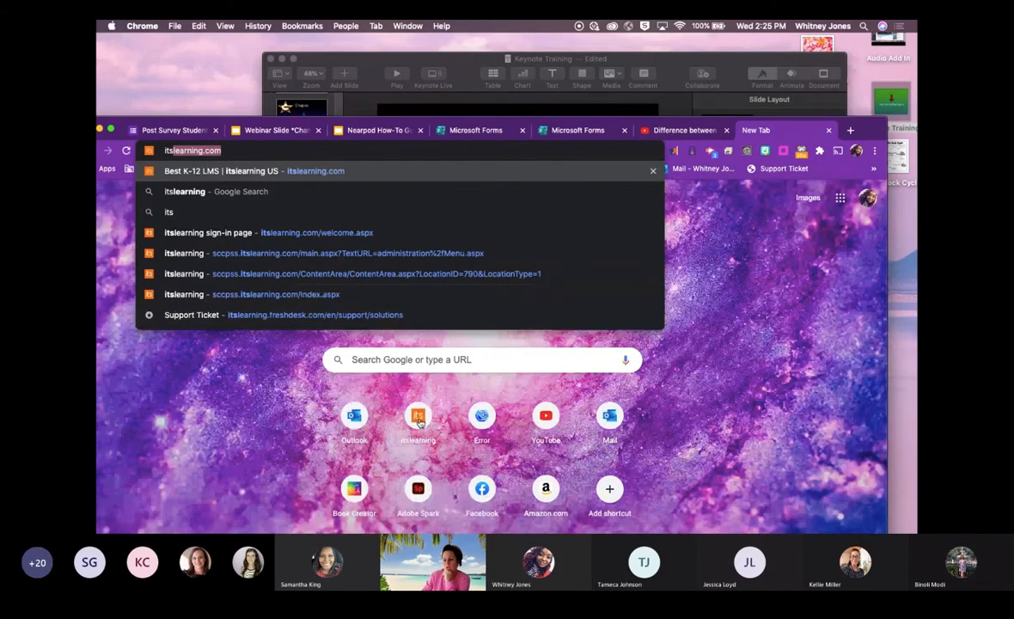
left_click(418, 429)
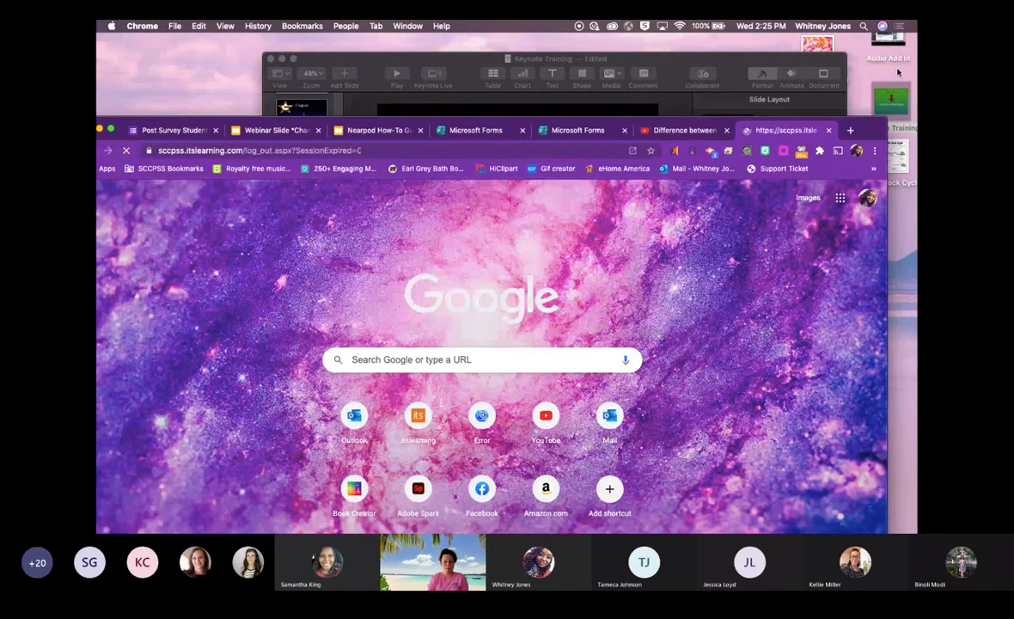
left_click_drag(861, 136, 870, 68)
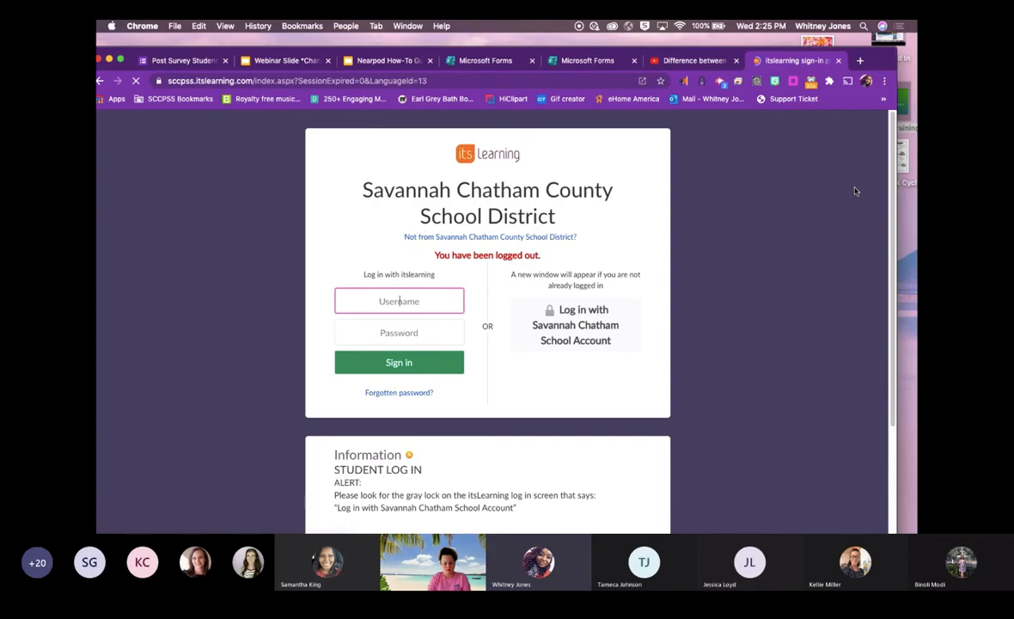
left_click(593, 328)
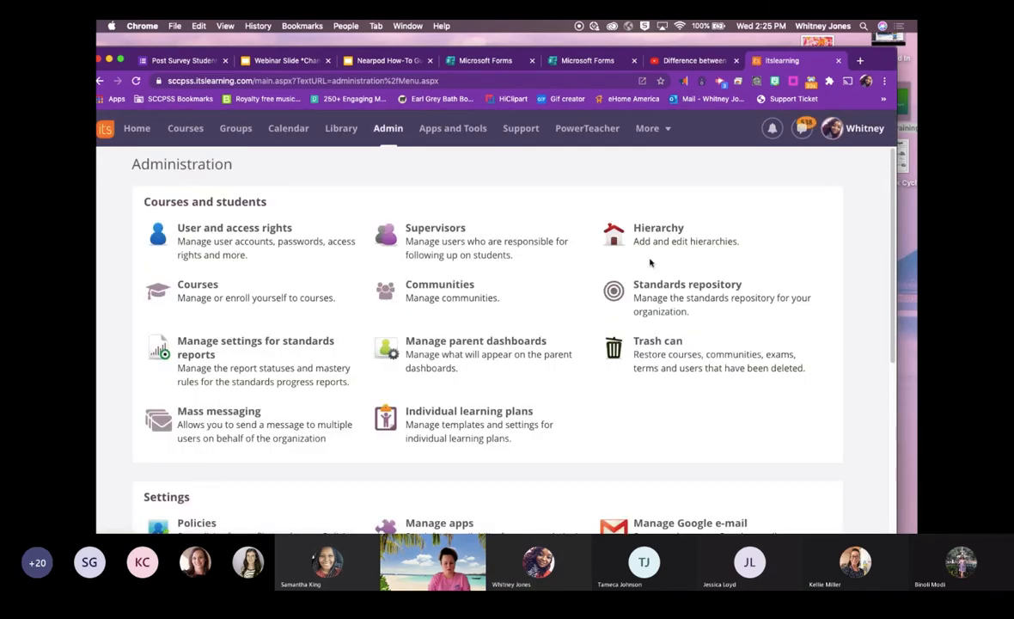
Search the itslearning courses for "sand" and open the Sandbox course.
left_click(358, 134)
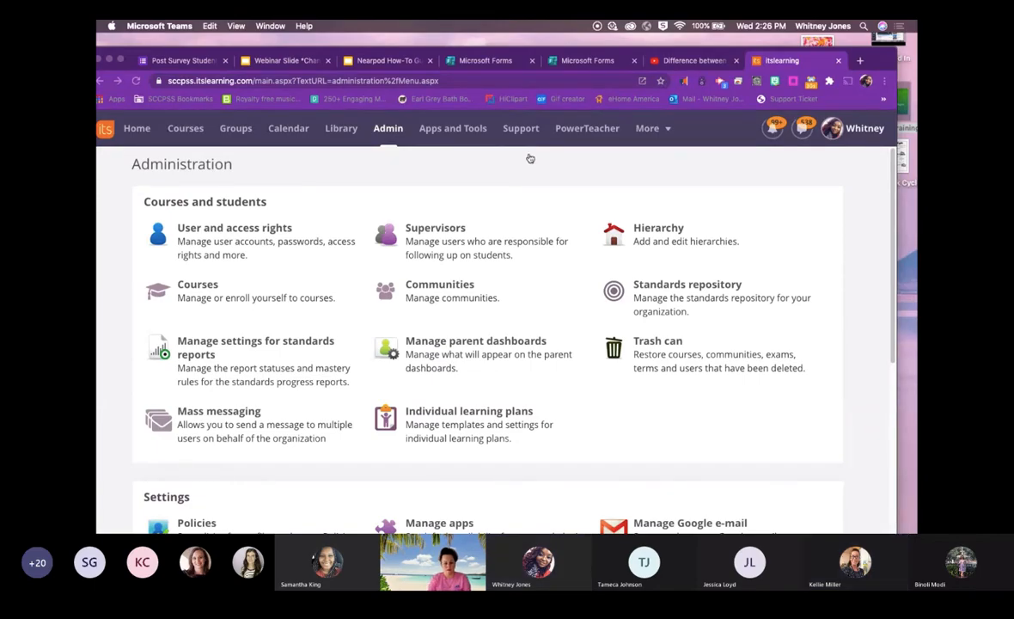
left_click(189, 133)
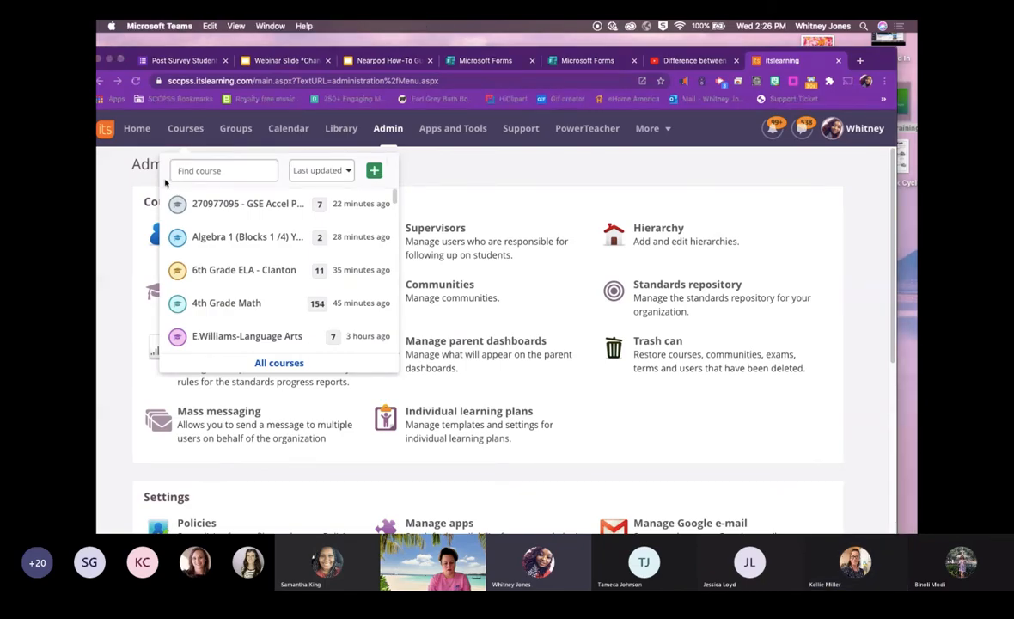
left_click(226, 172)
type("sand")
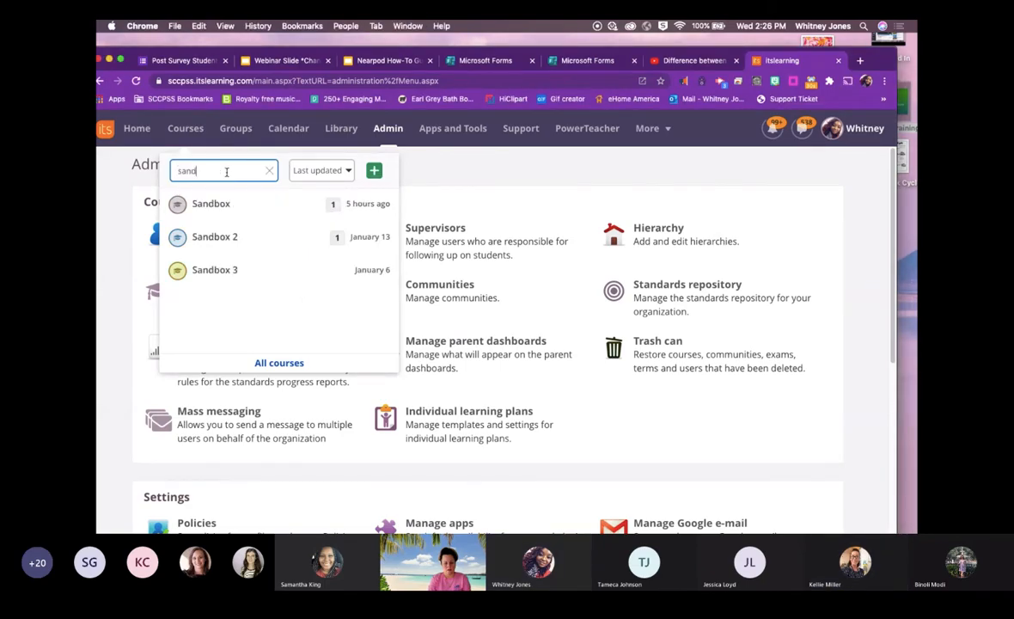
left_click(215, 203)
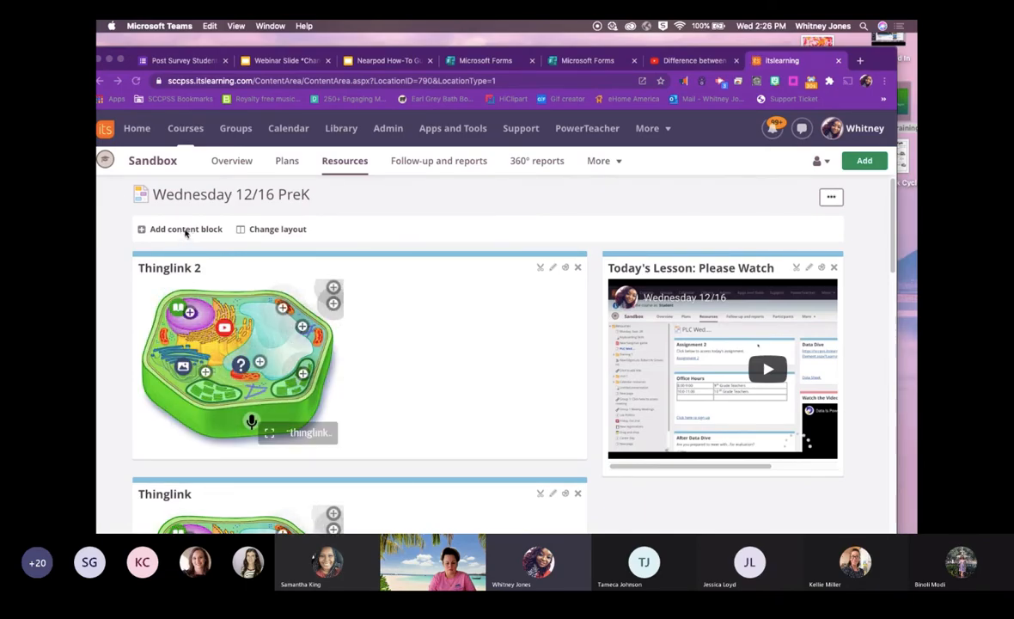
Add a rich content block titled "Telling Time Quiz" to the Wednesday 12/16 PreK page.
left_click(176, 230)
left_click(176, 230)
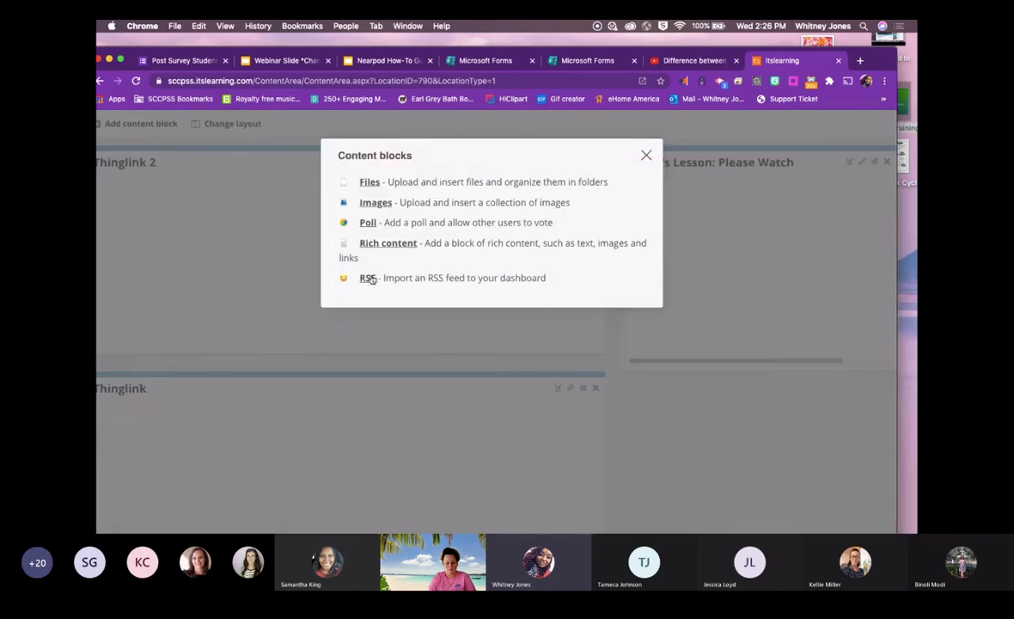
left_click(386, 244)
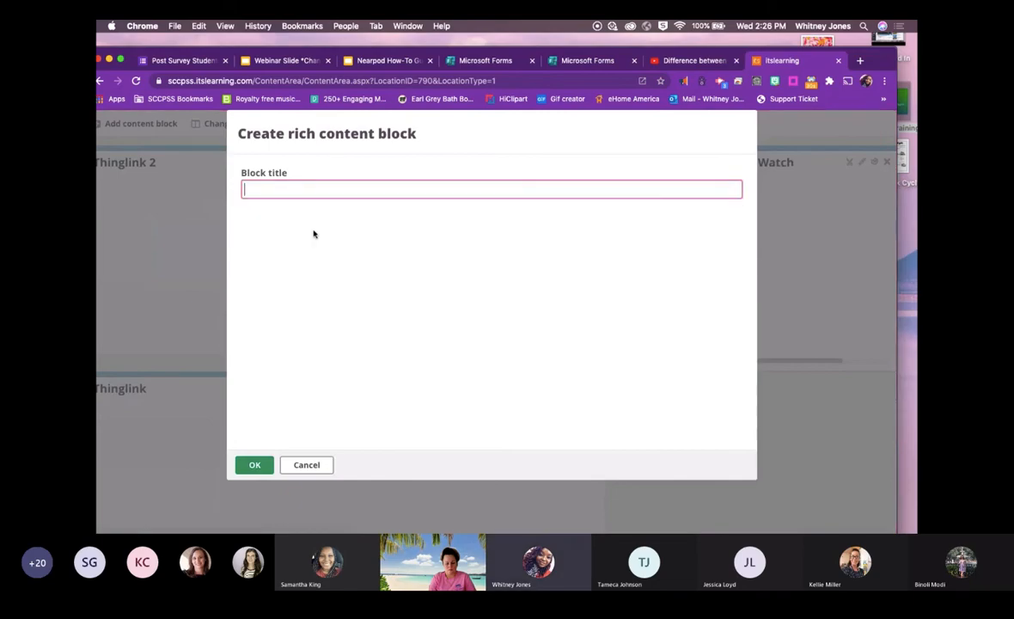
type("Tell")
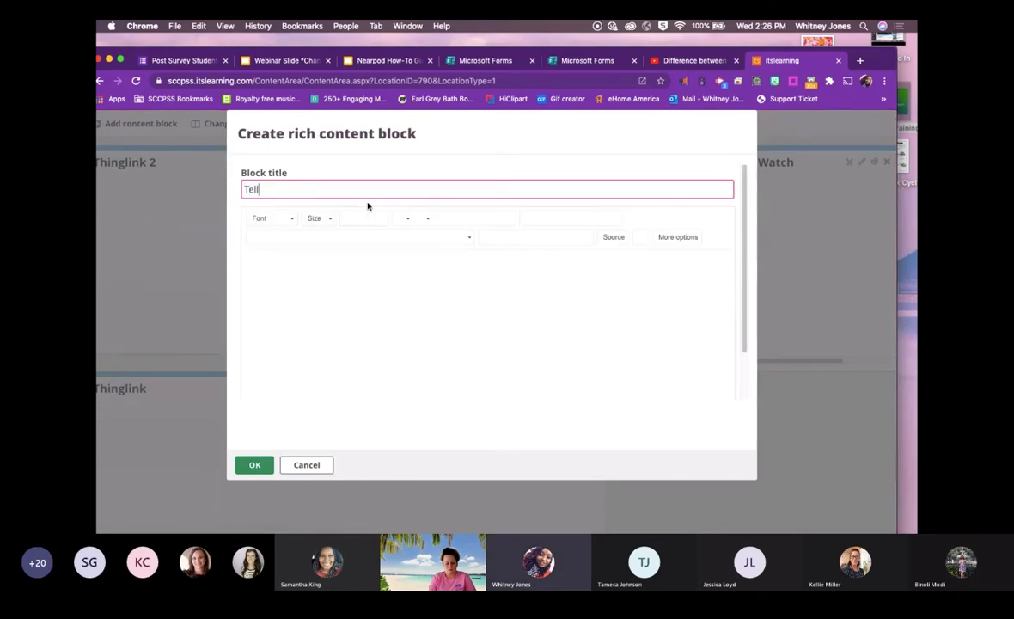
type("ing Time Quiz")
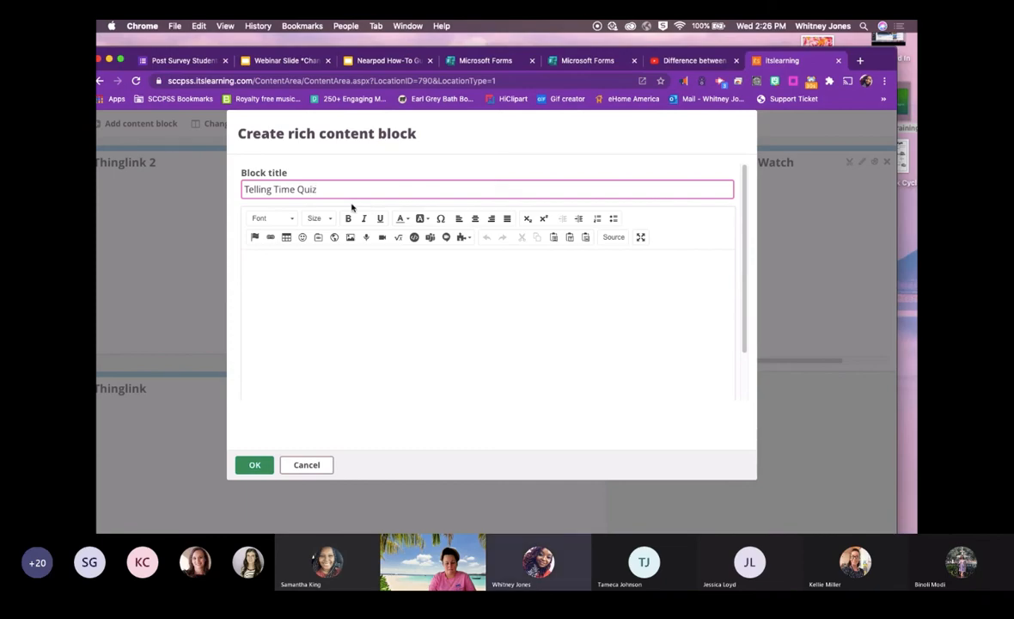
Insert the copied Microsoft Forms embed code into the block's HTML source and save the block.
left_click(350, 268)
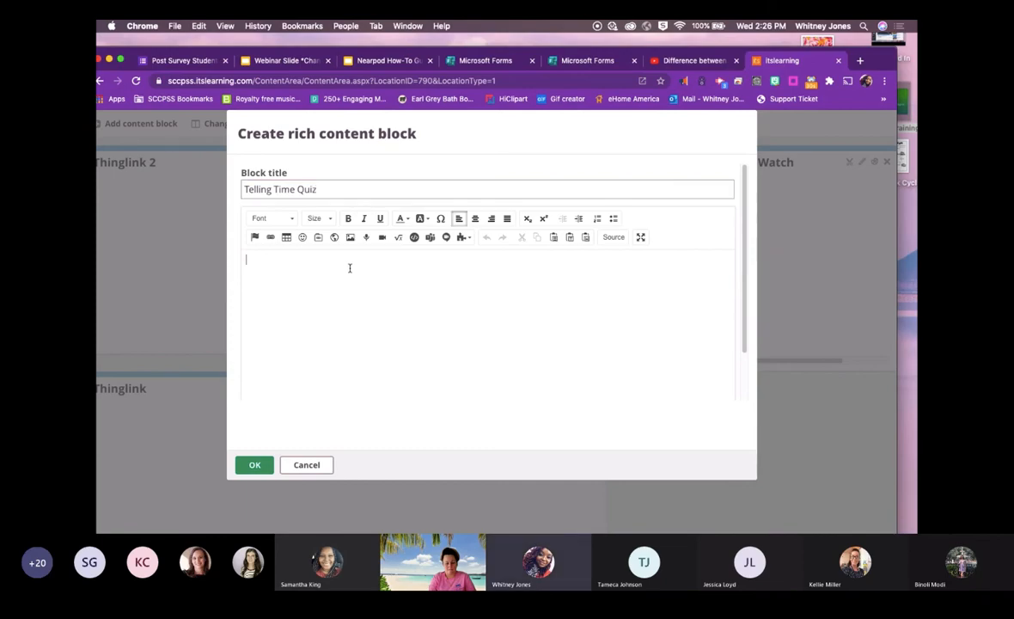
left_click(614, 238)
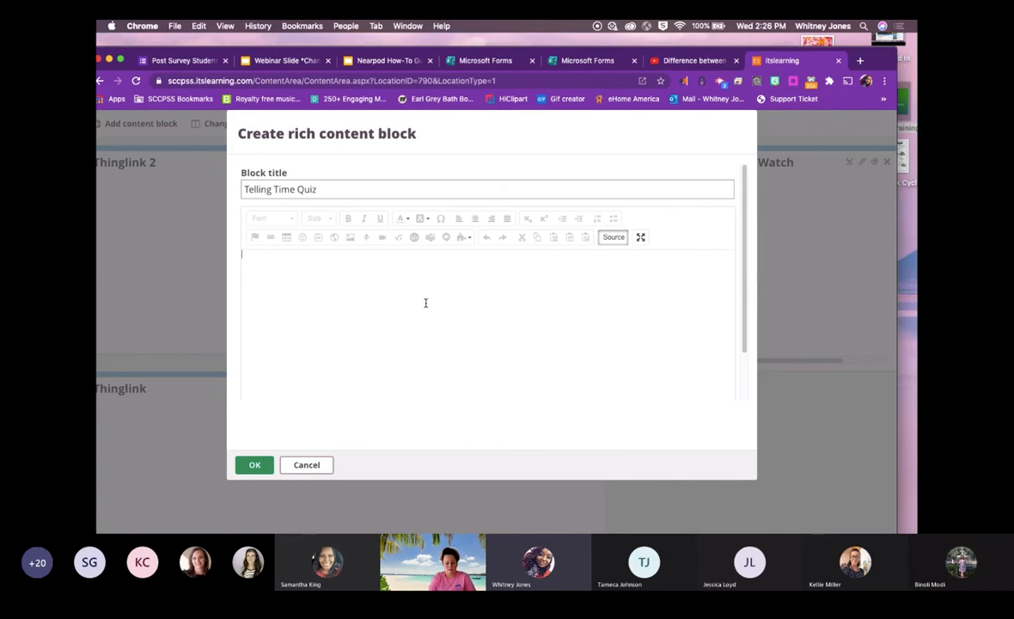
type("<iframe width=\"640px\" height= \"480px\" src= \"https://forms.office.com/Pages/ResponsePage.aspx?id=jNo7QArTmE-ivXimwKJaOytmF3d5iXJHtUpPSxvWHhVUOE1DVDBaREIzS1RXWUZSU0VTVTA0MUk0Ti4u&embed=true\" frameborder= \"0\" marginwidth= \"0\" marginheight= \"0\" style= \"border: none; max-width:100%; max-height:100vh\" allowfullscreen webkitallowfullscreen mozallowfullscreen msallowfullscreen> </iframe>")
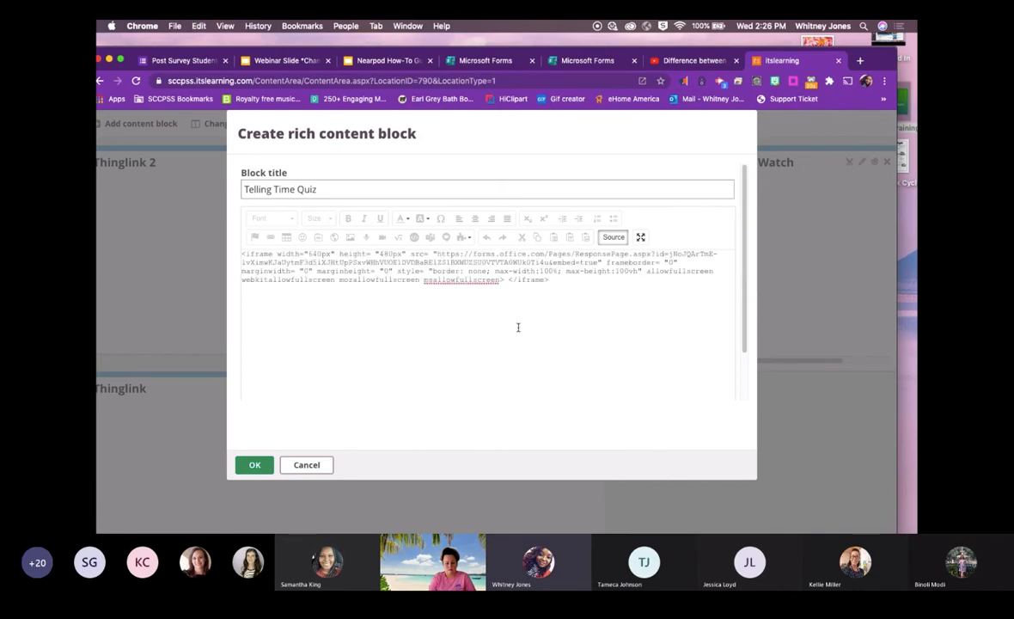
left_click(255, 465)
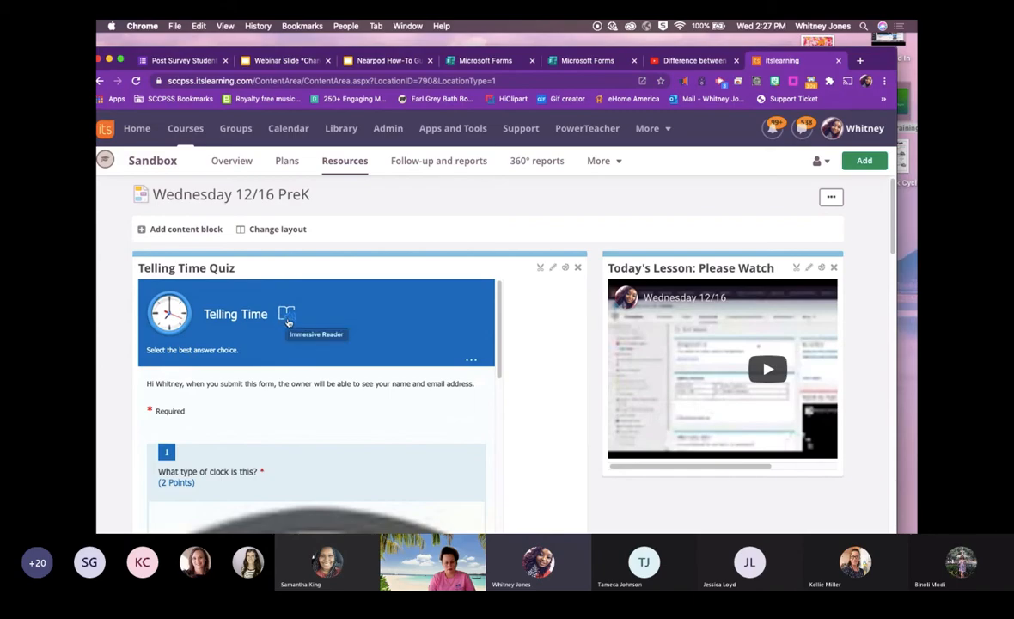
Answer the embedded Telling Time quiz's clock type question with Digital and submit the response.
scroll(232, 370, "down", 5)
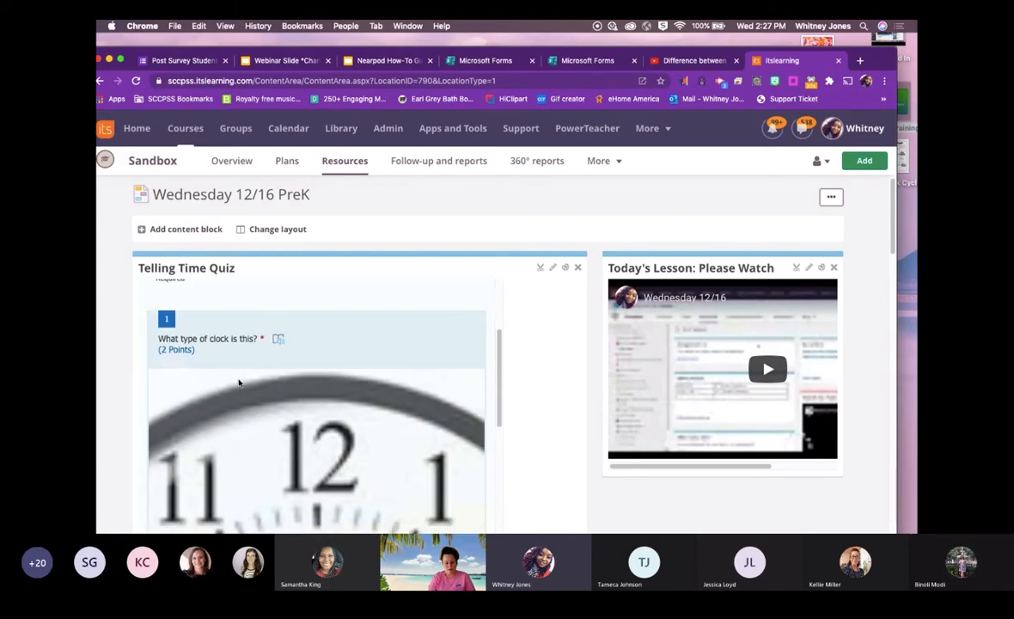
scroll(244, 371, "down", 3)
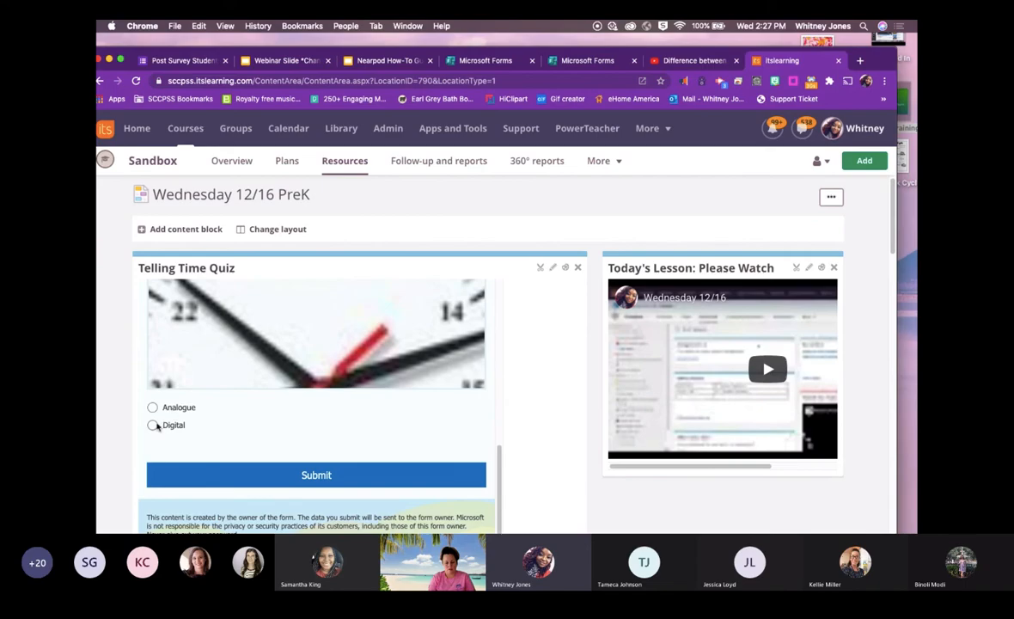
scroll(249, 438, "down", 3)
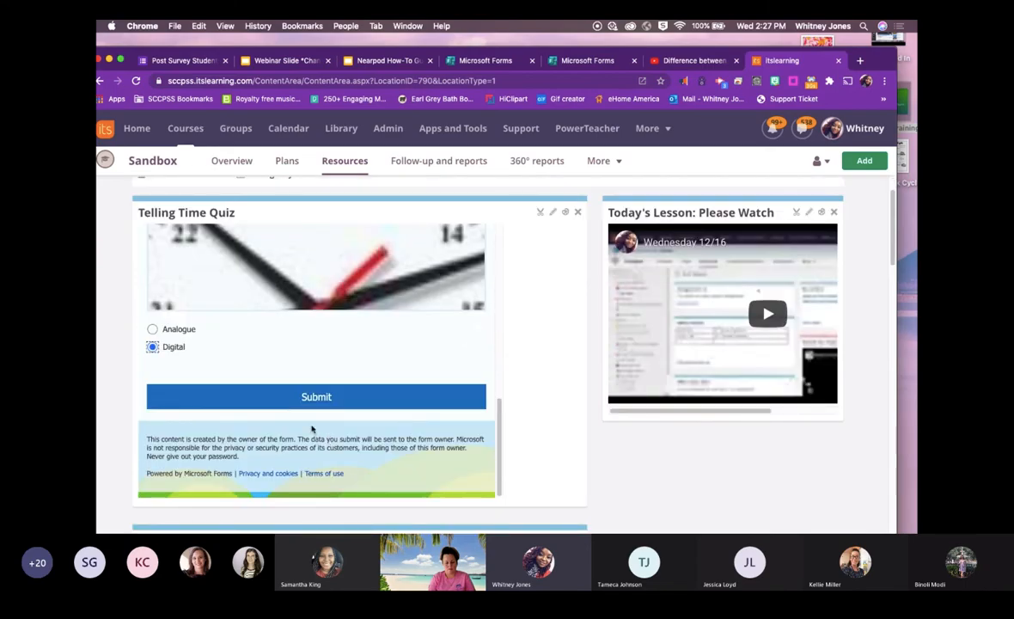
left_click(293, 399)
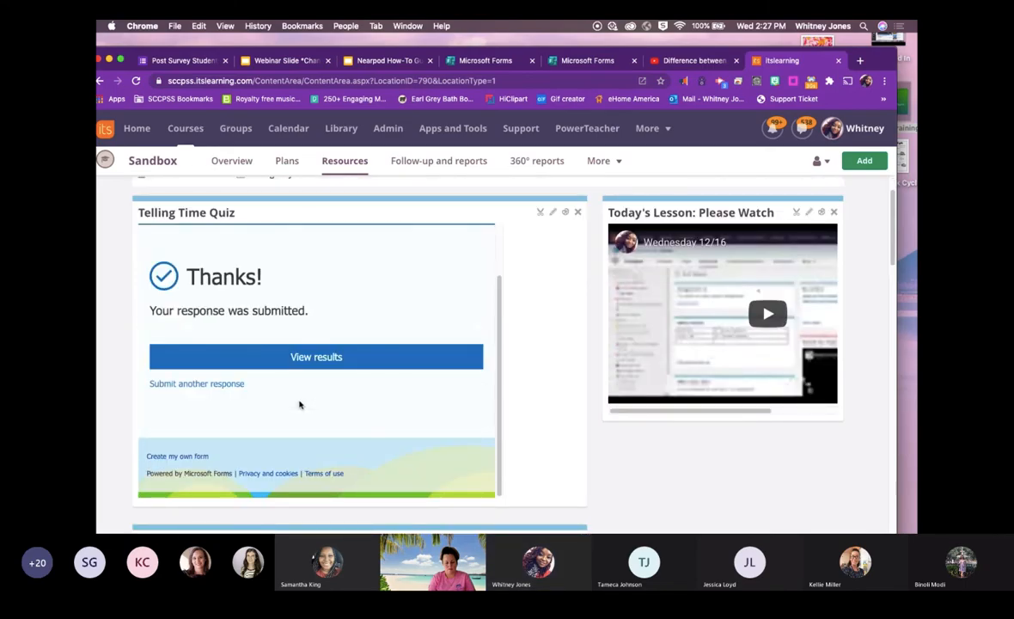
Start another response to the embedded quiz and answer question 1 with Analogue.
left_click(199, 384)
scroll(202, 413, "down", 3)
scroll(206, 432, "down", 5)
left_click(152, 330)
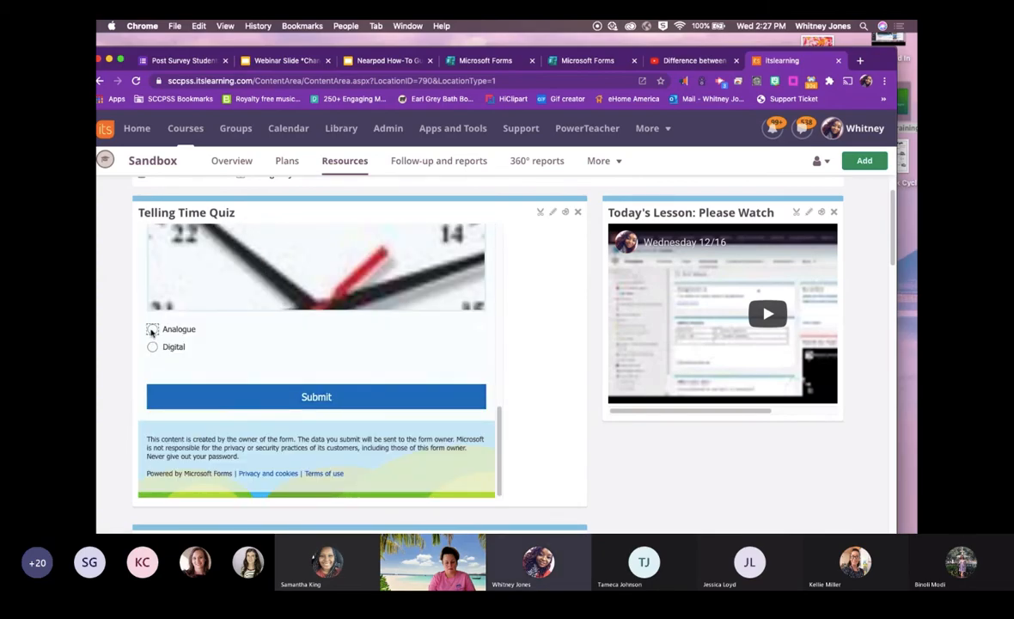
Play the video in the quiz's follow-up question briefly, pause it, and return to question 1.
scroll(267, 421, "down", 5)
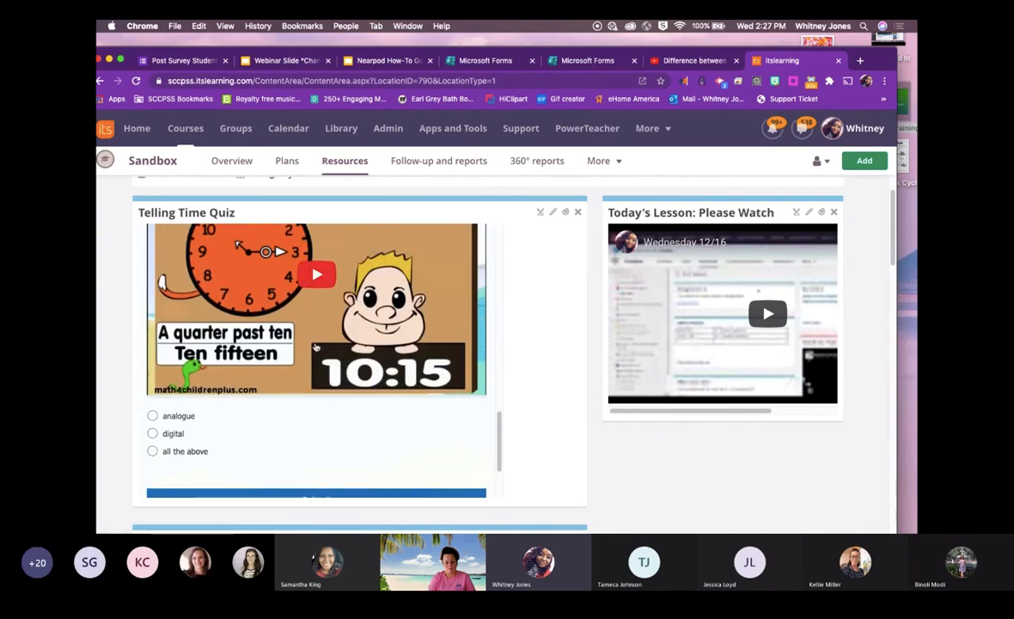
left_click(316, 276)
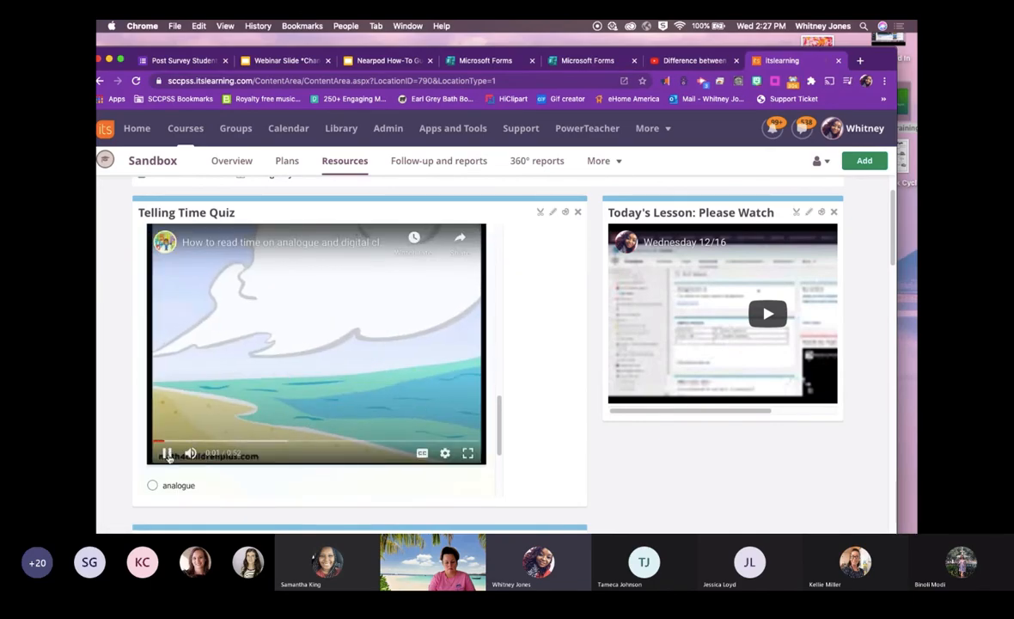
left_click(167, 453)
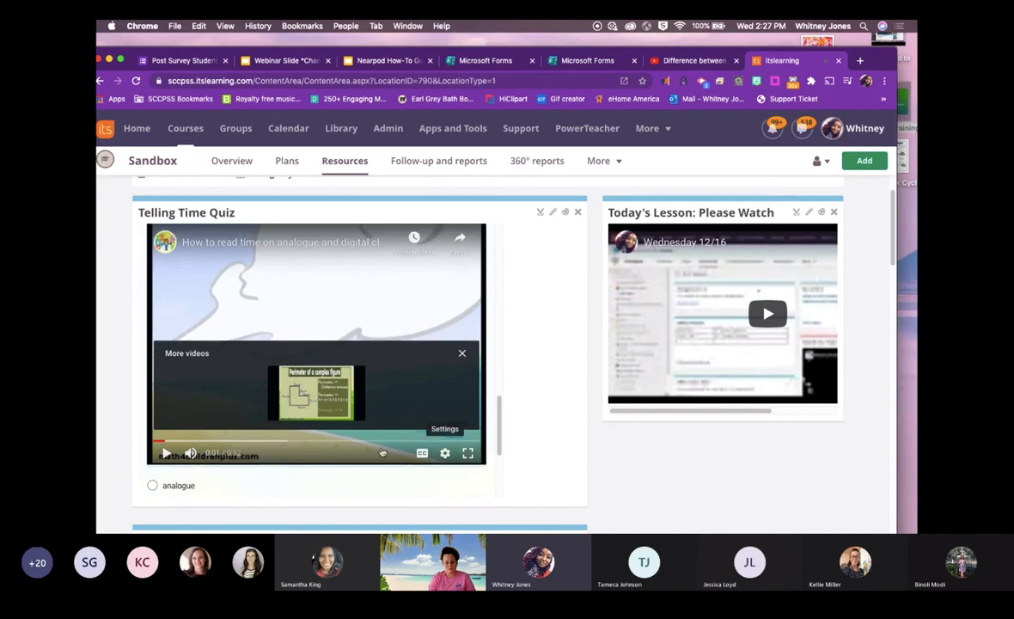
scroll(262, 415, "up", 5)
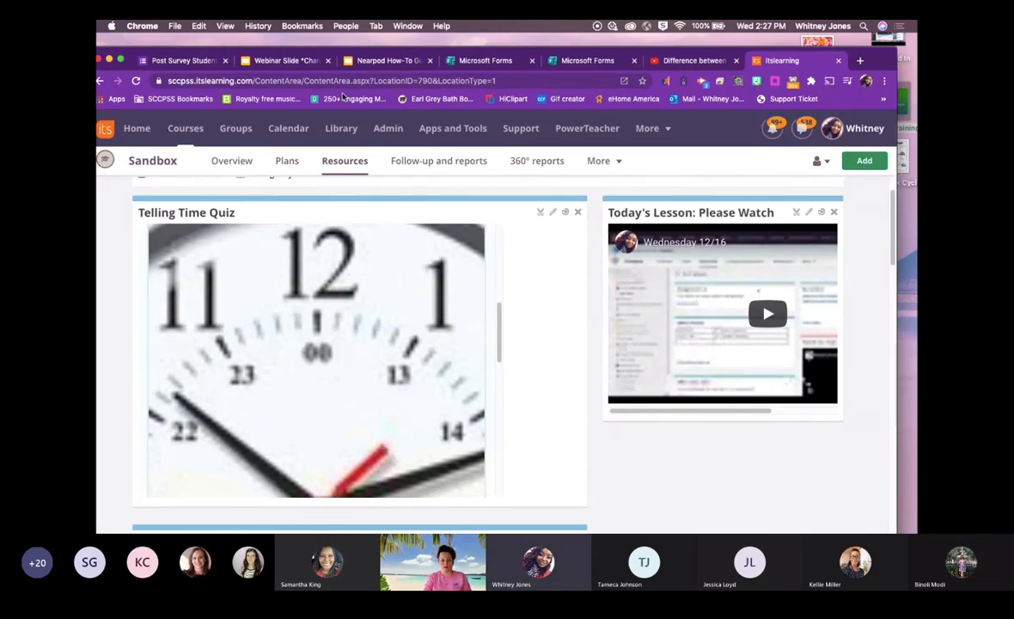
Switch to the webinar slides and show the closing Thanks! slide.
left_click(298, 62)
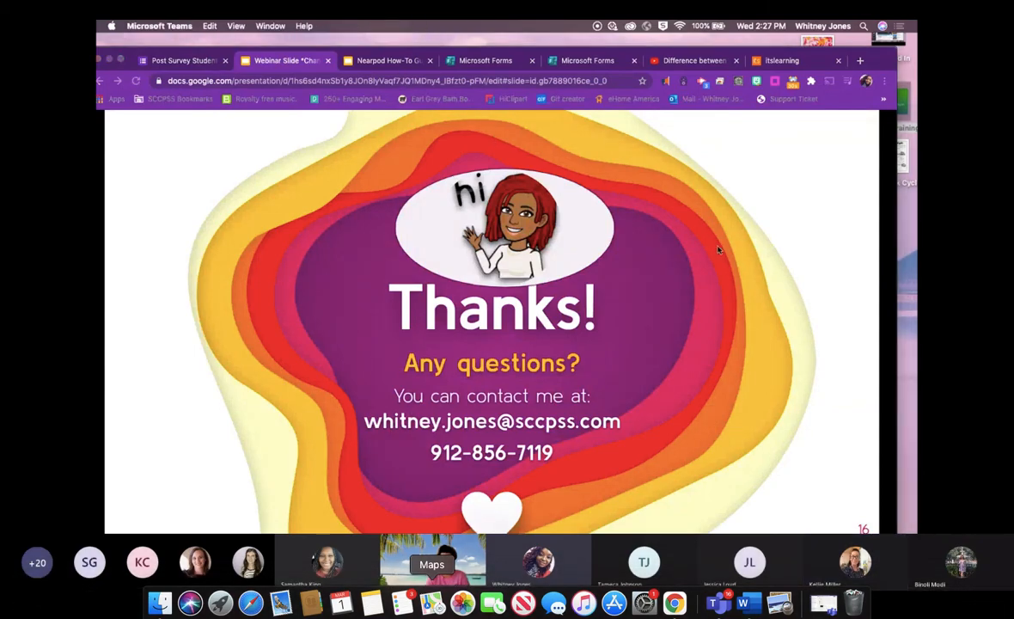
left_click(892, 57)
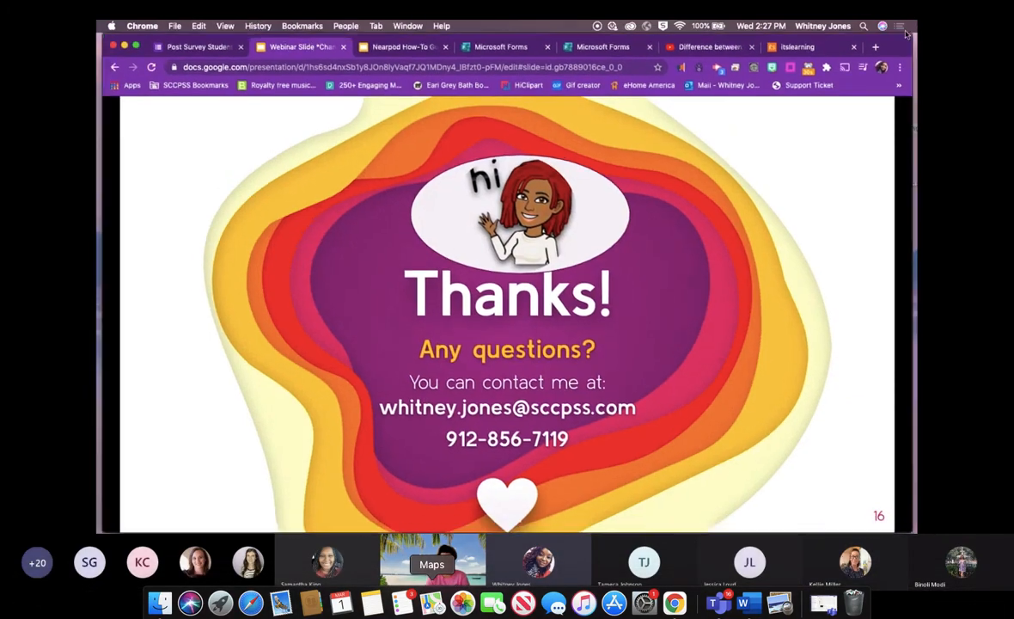
key("super+shift+5")
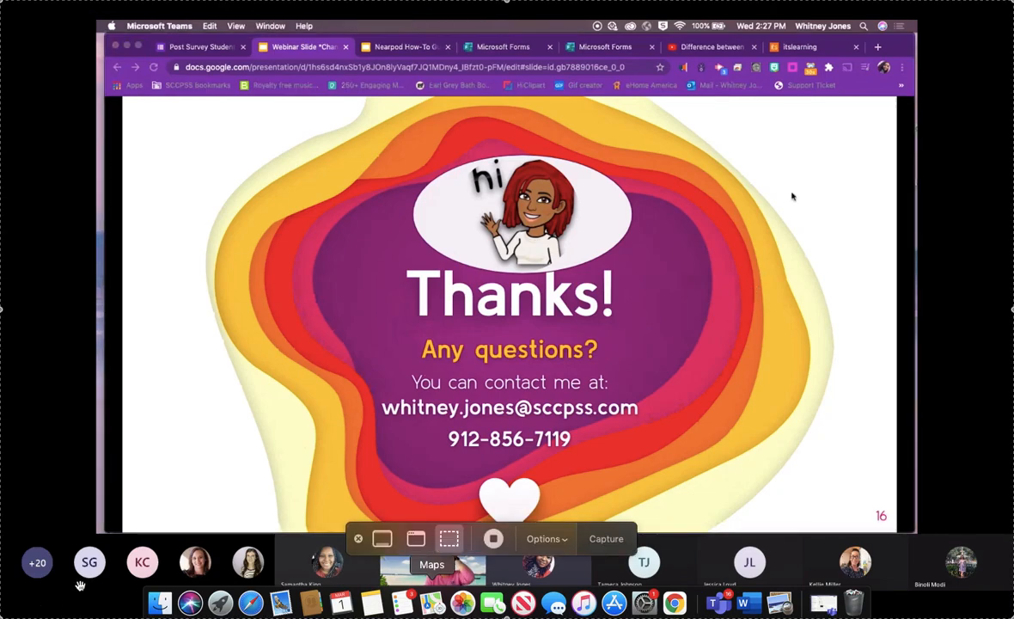